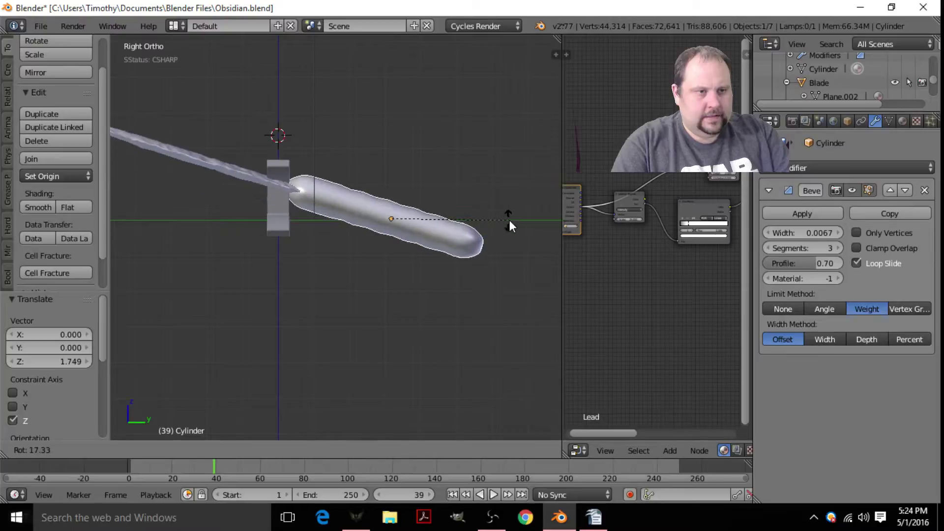
- Tilt the Cylinder handle 22° and shift it along Y and Z to meet the sword's guard
left_click(510, 231)
key("g")
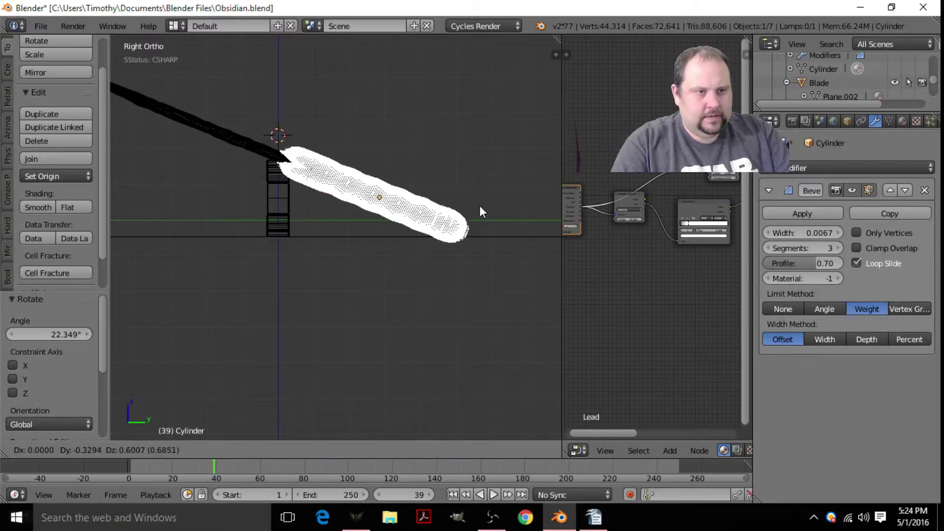
left_click(479, 208)
middle_click_drag(479, 207, 326, 245)
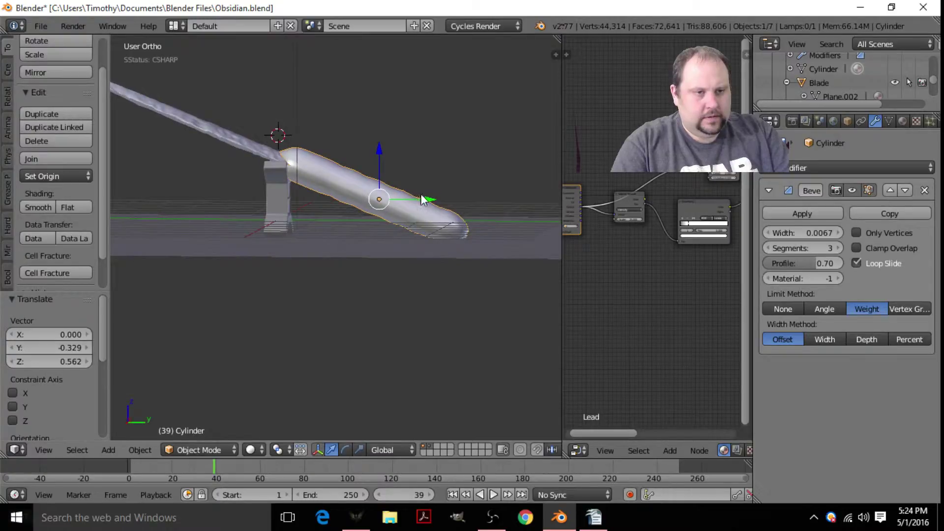
left_click_drag(427, 199, 416, 200)
mouse_move(359, 160)
left_mouse_down()
mouse_move(370, 147)
mouse_move(360, 169)
left_mouse_up()
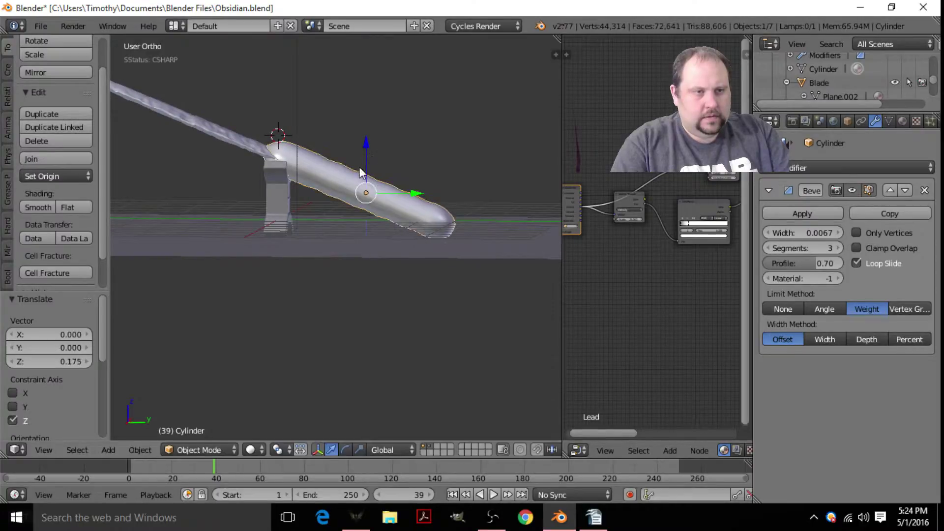
middle_click_drag(361, 168, 518, 228)
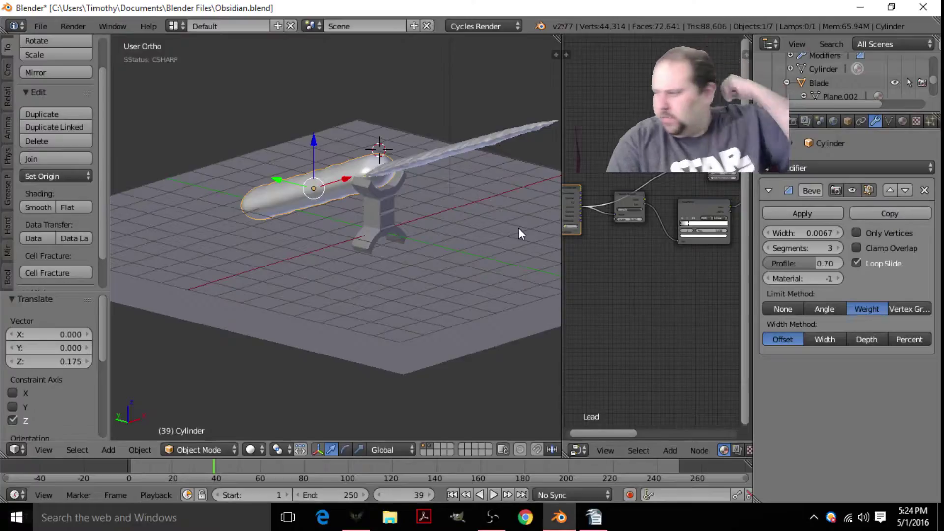
- Zoom in on the stand's edge, select the wooden stand, then select the sword handle again
scroll(482, 169, "up", 6)
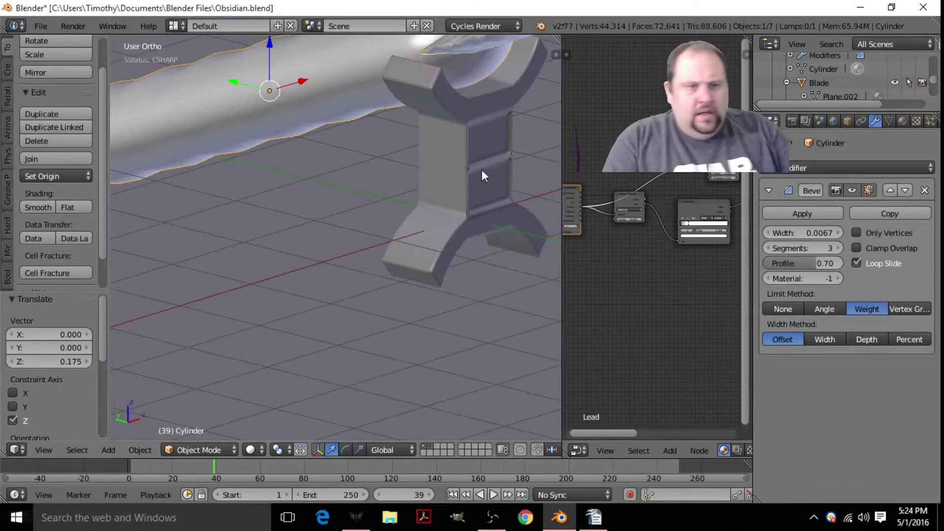
middle_click_drag(485, 181, 326, 242)
scroll(462, 268, "up", 8)
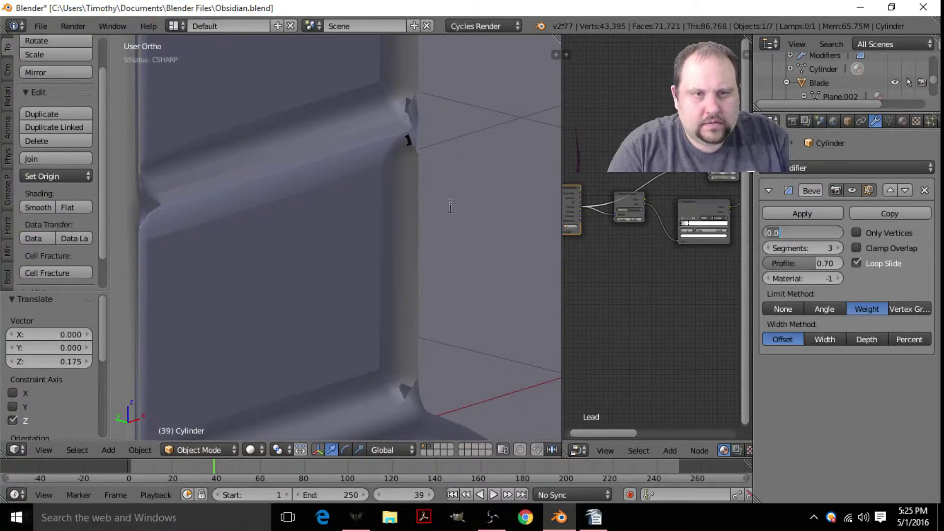
right_click(474, 240)
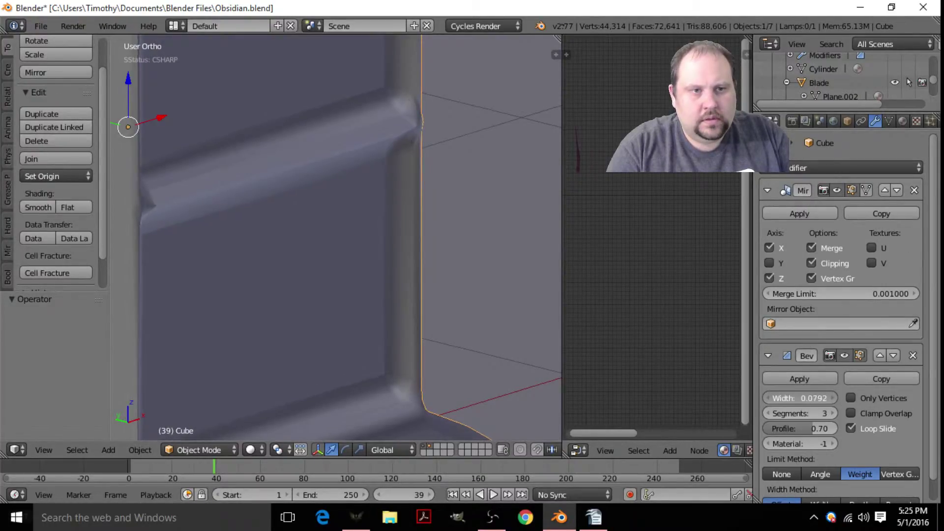
scroll(355, 272, "down", 6)
middle_click_drag(357, 265, 468, 217)
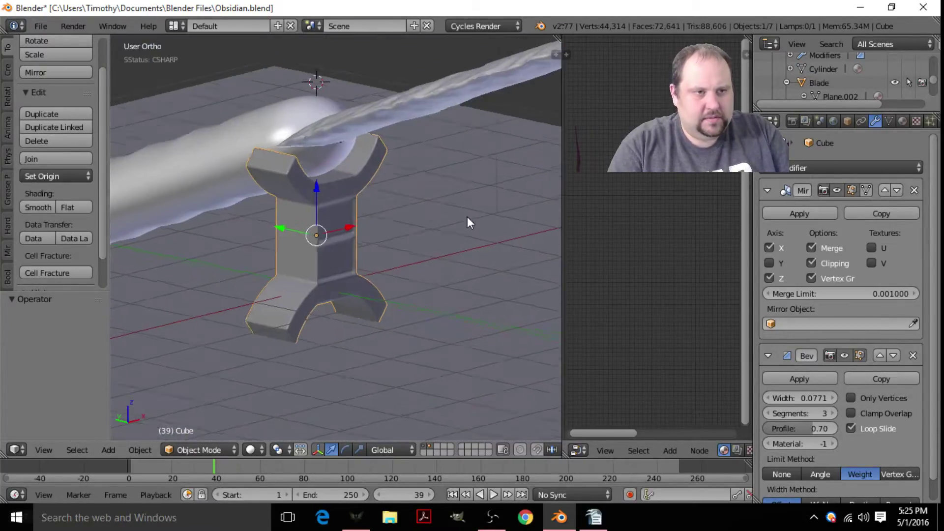
right_click(258, 162)
- Rotate the Cylinder handle -22° and give it a small trackball tilt
middle_click_drag(368, 154, 363, 191)
key("r")
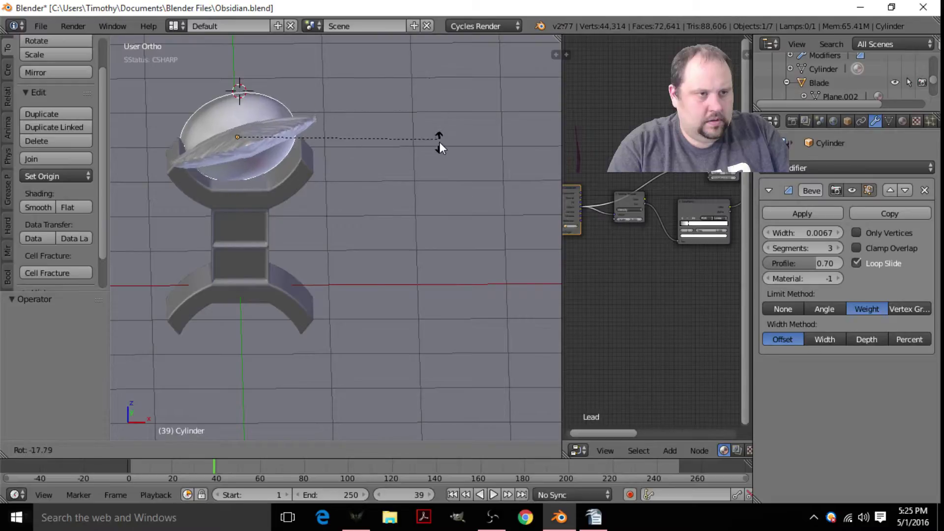
left_click(443, 127)
key("r")
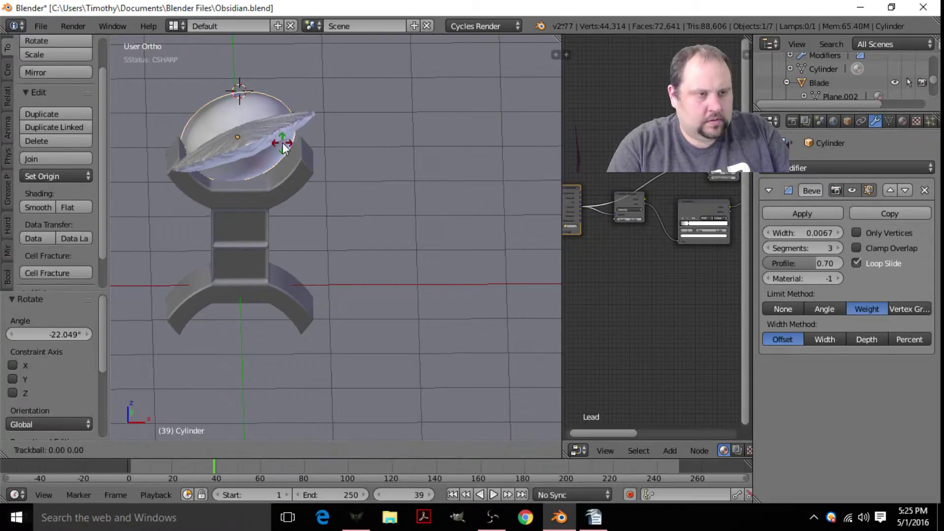
key("Escape")
key("r")
key("r")
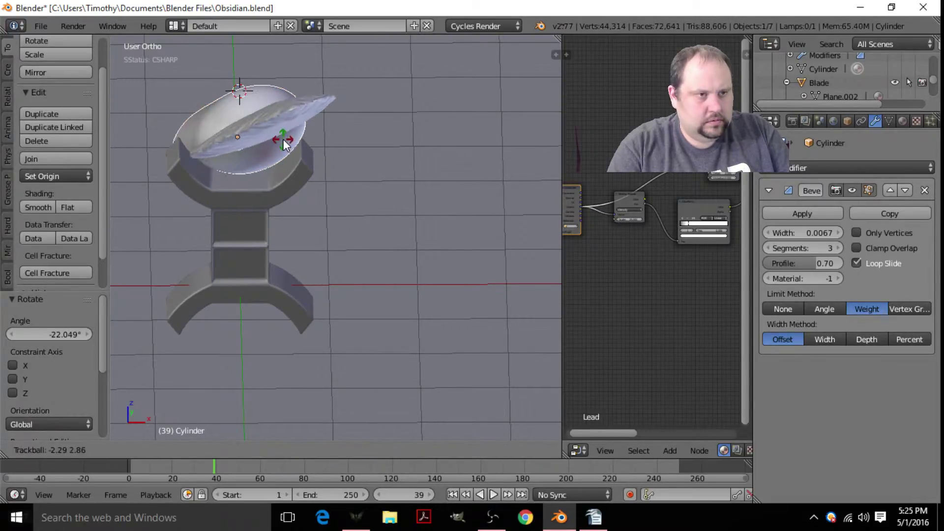
left_click(283, 139)
- Raise the handle 0.108 along Z, slide it -0.137 along Y, and add the stand to the selection
middle_click_drag(284, 139, 350, 245)
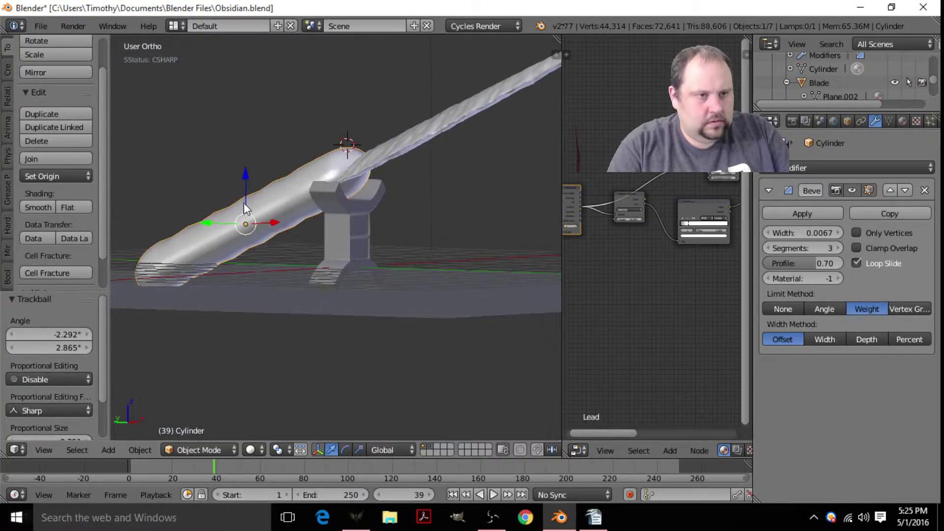
left_click_drag(247, 181, 248, 176)
middle_click_drag(249, 176, 303, 205)
left_click_drag(205, 217, 470, 235)
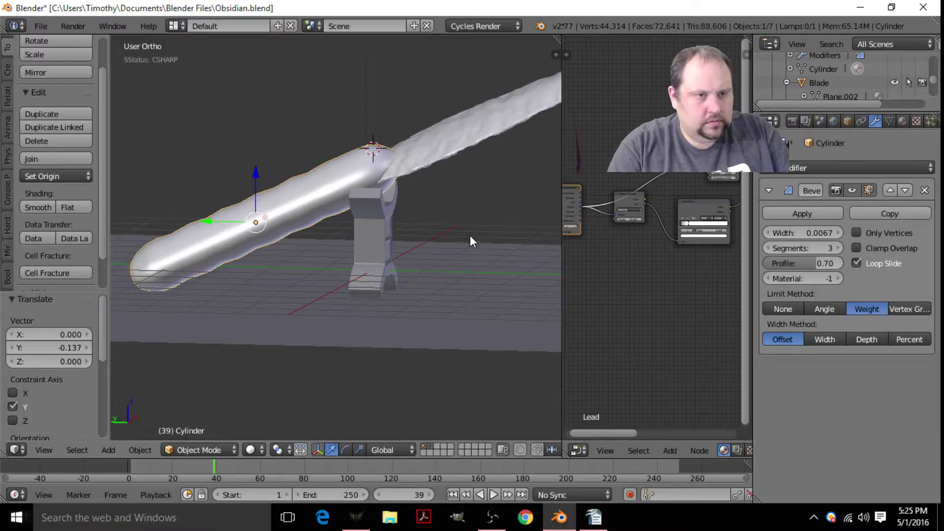
middle_click_drag(471, 236, 342, 263)
right_click(322, 259, "shift")
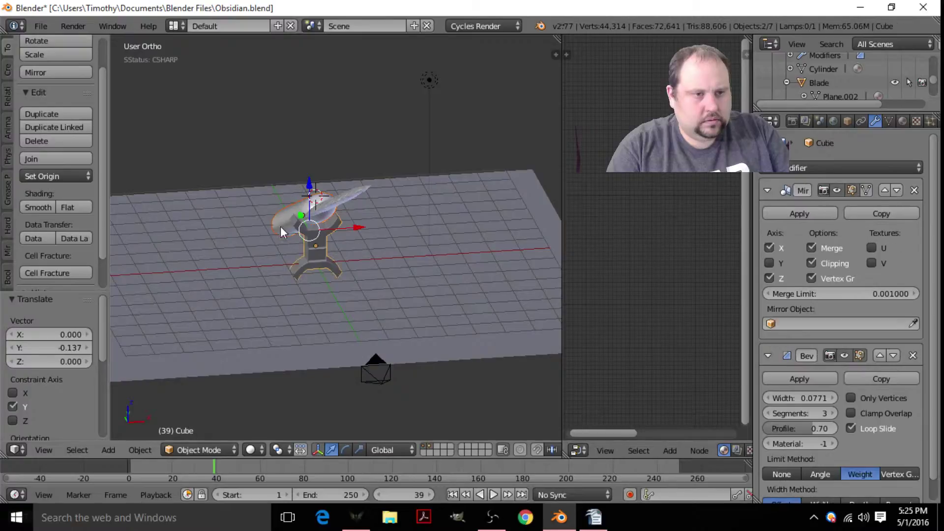
- Turn the sword and stand 63° about Z and look through the scene camera
key("r")
key("z")
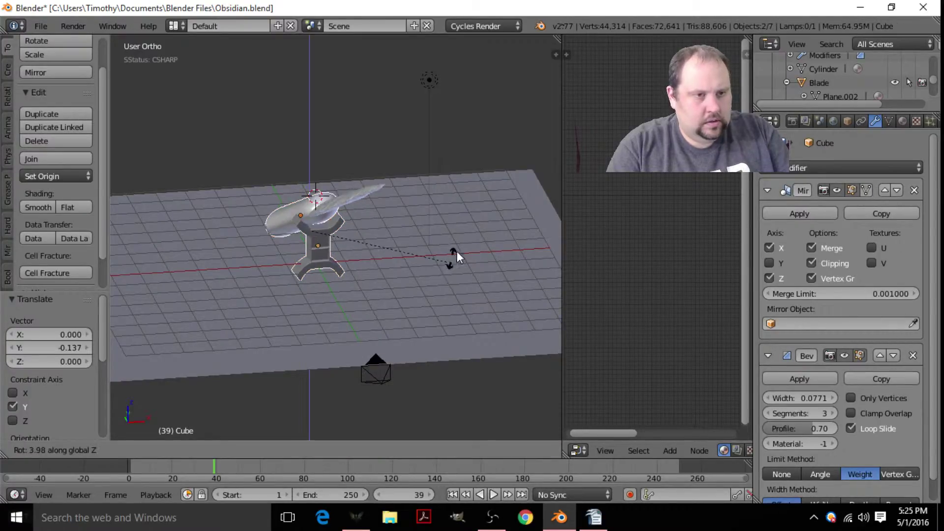
left_click(412, 128)
key("KP_0")
middle_click_drag(411, 126, 348, 162, "shift")
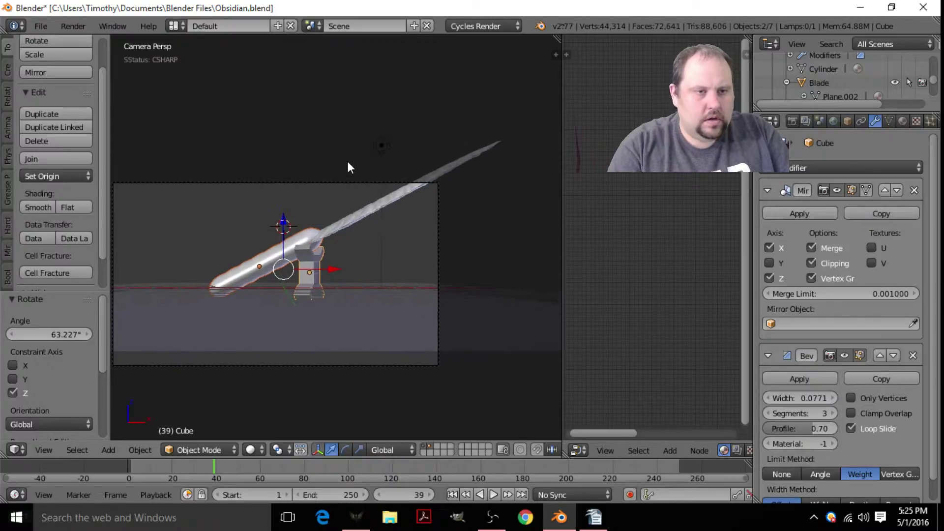
- Change the node editor into a second 3D view in top view and grab the camera
left_click(576, 450)
left_click(581, 439)
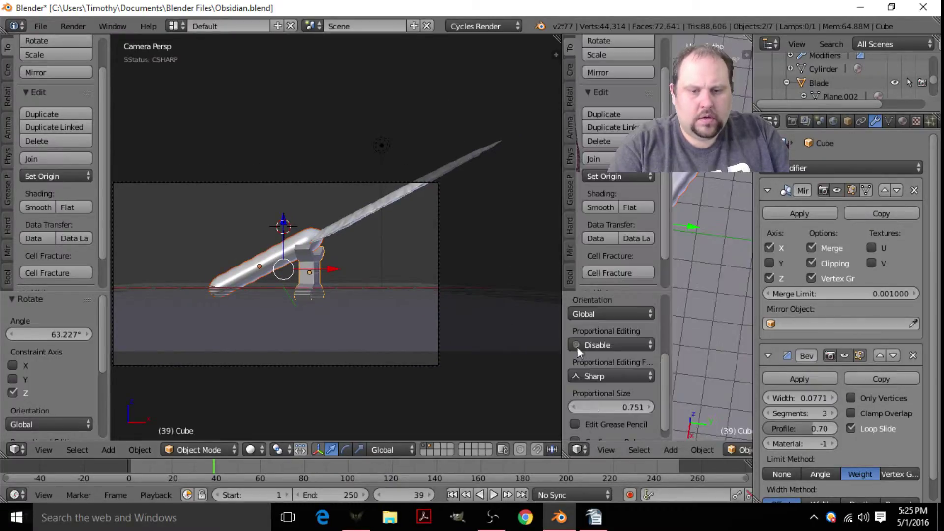
left_click_drag(672, 270, 531, 273)
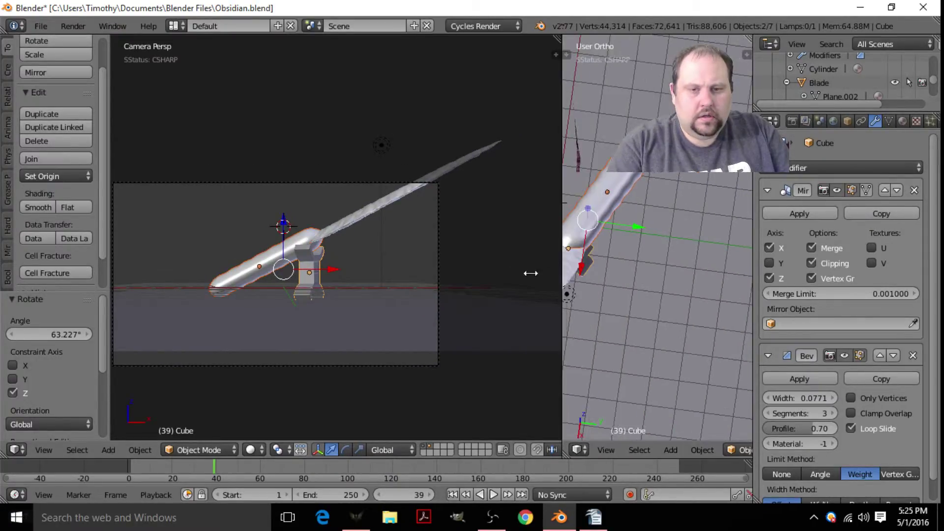
key("KP_7")
scroll(604, 247, "down", 6)
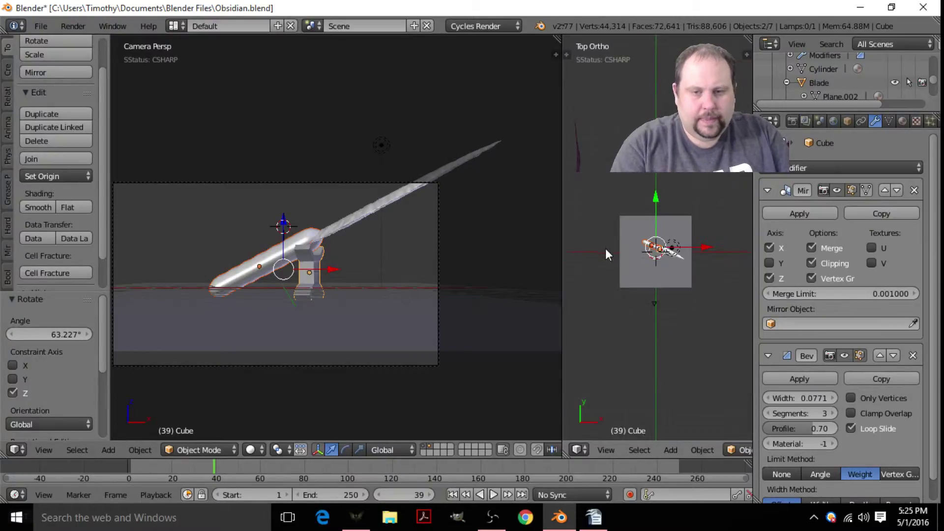
right_click(665, 274)
key("g")
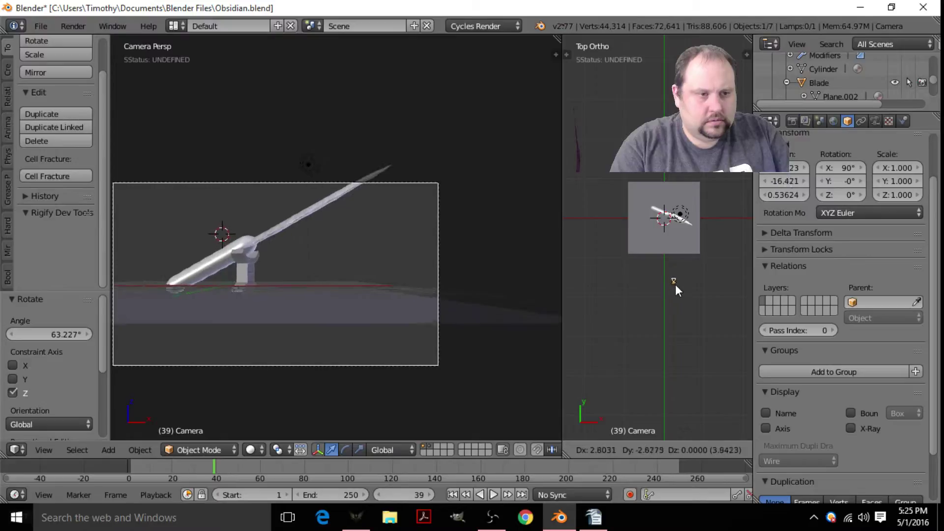
- Reposition the camera to frame the sword on its stand
left_click(674, 284)
key("g")
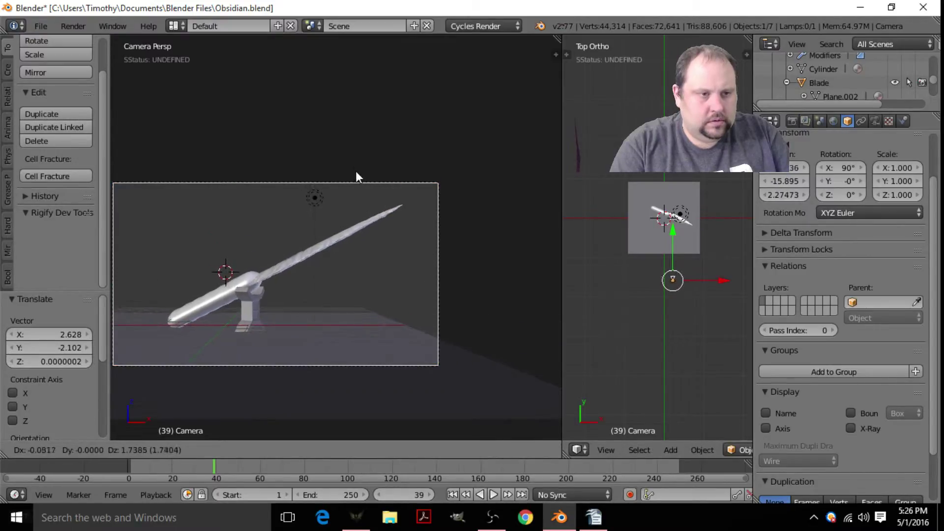
left_click(347, 166)
- Set the Cylinder handle's rotation to X 63.265° and Y 55.036° in Object properties
right_click(247, 278)
middle_click_drag(255, 277, 347, 236, "shift")
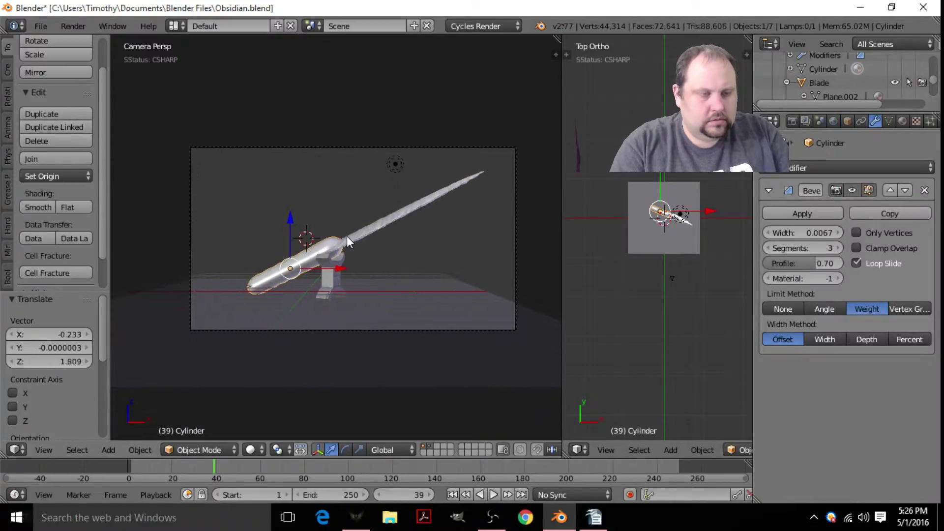
key("KP_Decimal")
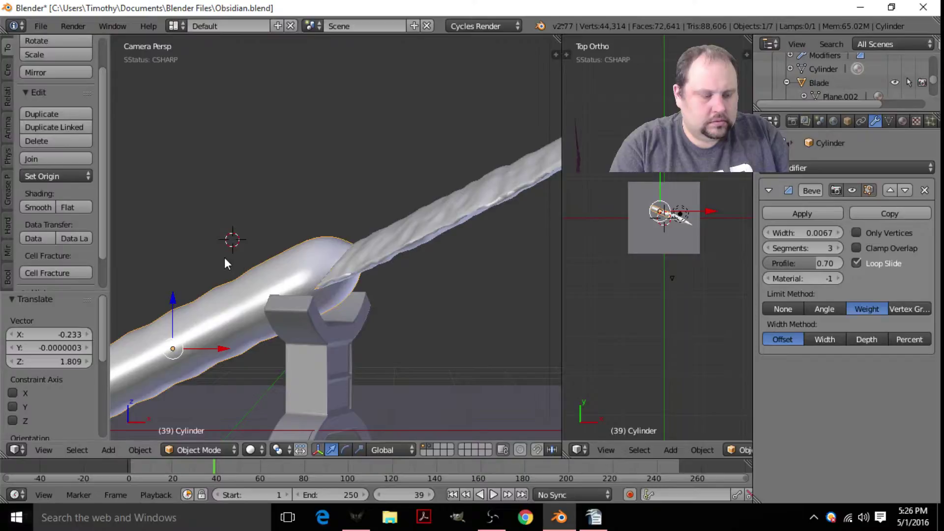
key("r")
key("r")
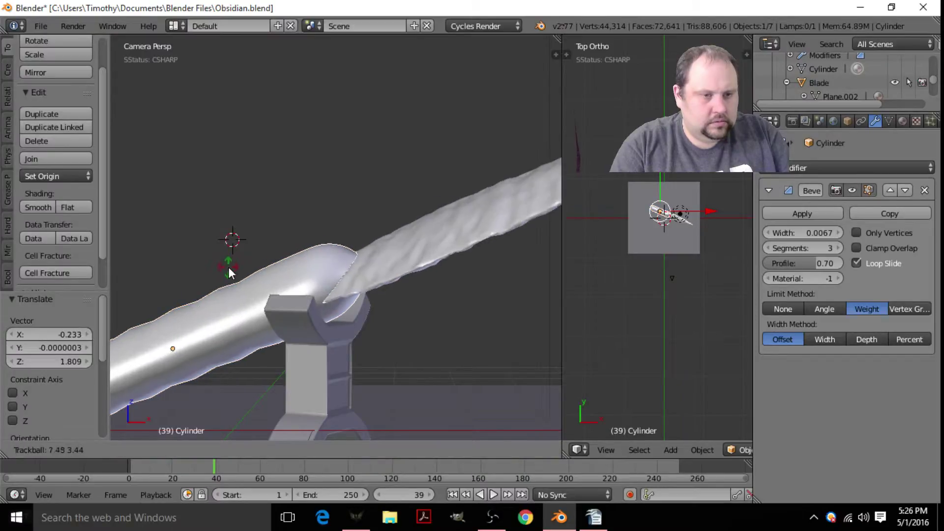
right_click(228, 267)
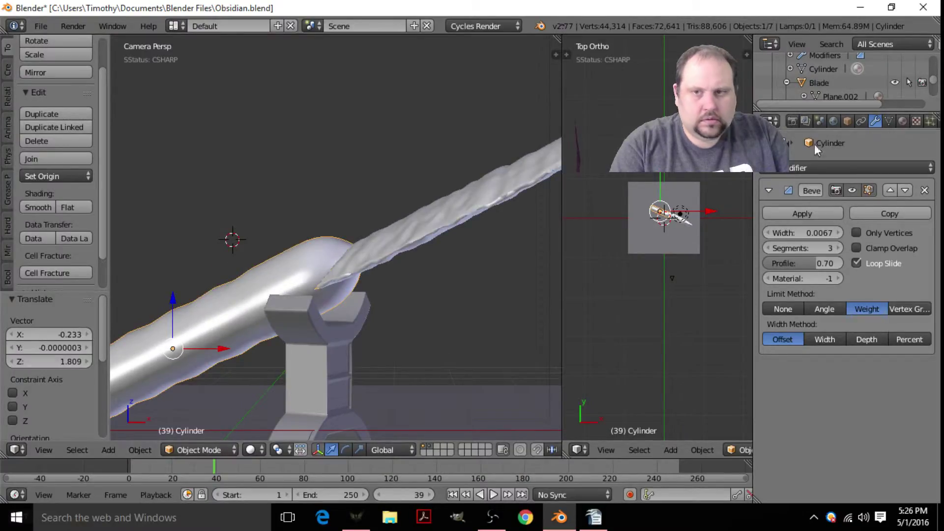
left_click(847, 121)
scroll(815, 252, "up", 3)
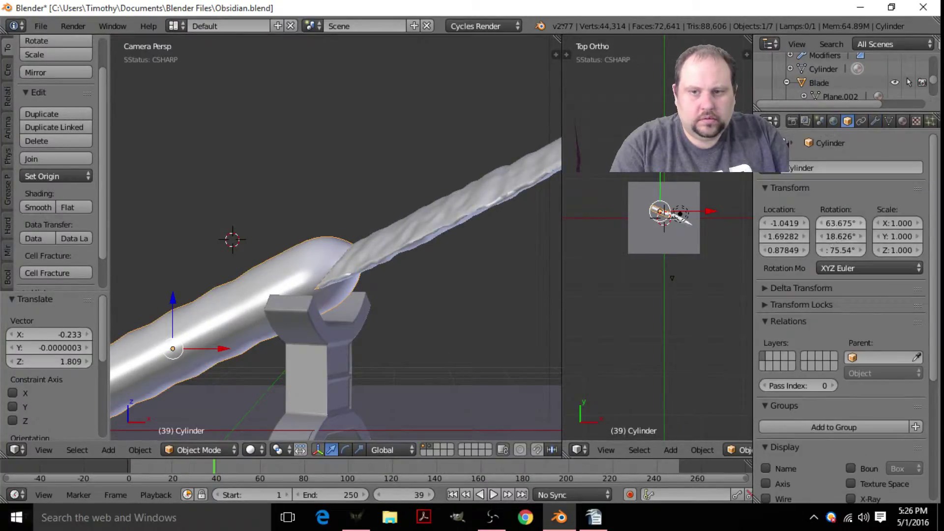
left_click_drag(836, 224, 860, 236)
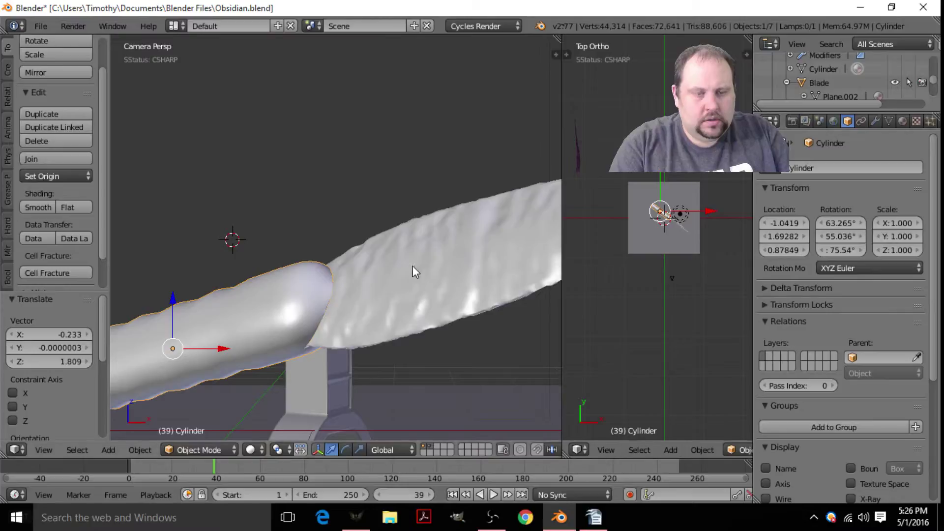
left_click_drag(561, 273, 731, 274)
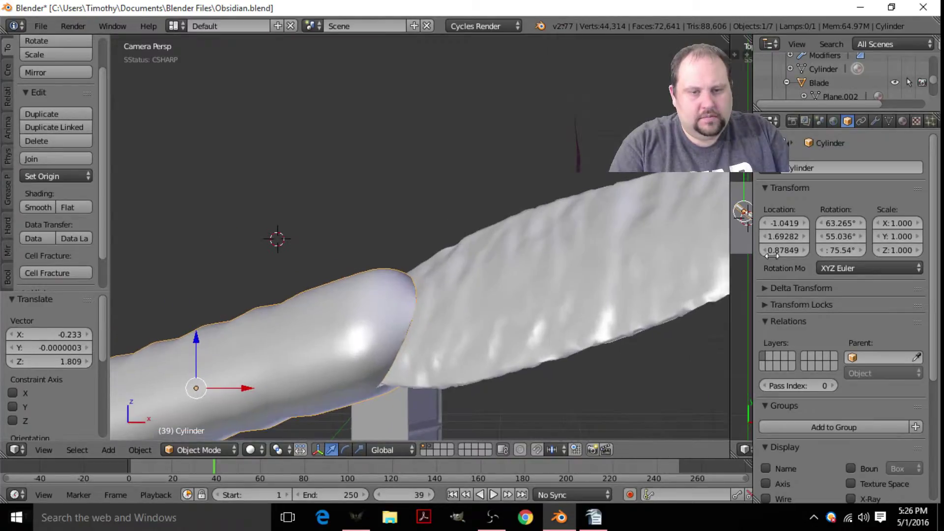
scroll(529, 276, "down", 3)
middle_click_drag(529, 277, 436, 253)
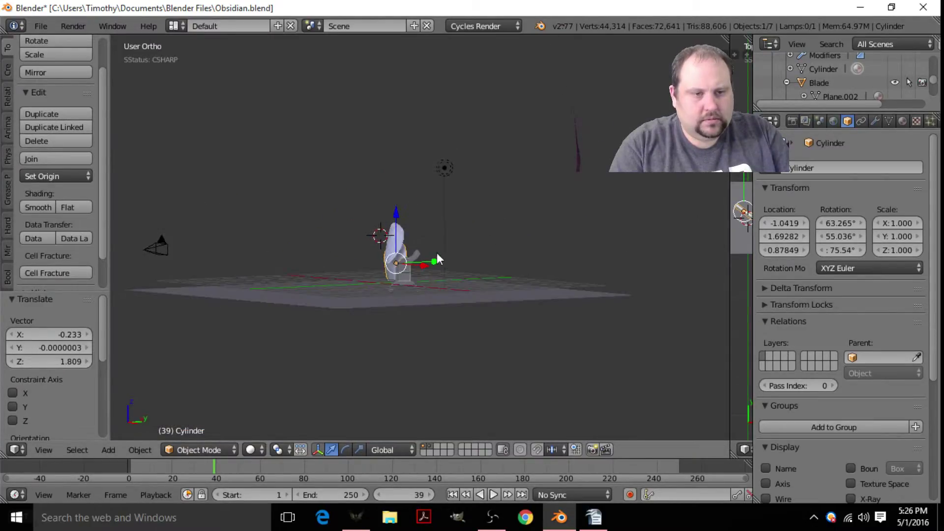
- Nudge the handle along Y and raise it along Z
left_click_drag(429, 266, 438, 258)
middle_click_drag(439, 257, 372, 264)
middle_click_drag(539, 261, 436, 261)
scroll(440, 264, "up", 4)
left_click_drag(440, 303, 435, 282)
middle_click_drag(435, 281, 447, 315)
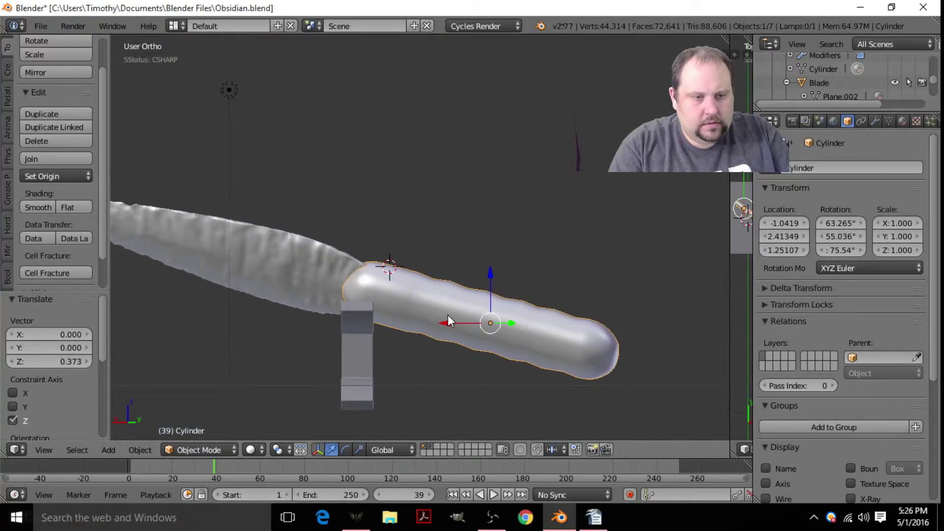
- Rotate the handle, then slide it along X and along Y
key("r")
left_click(526, 302)
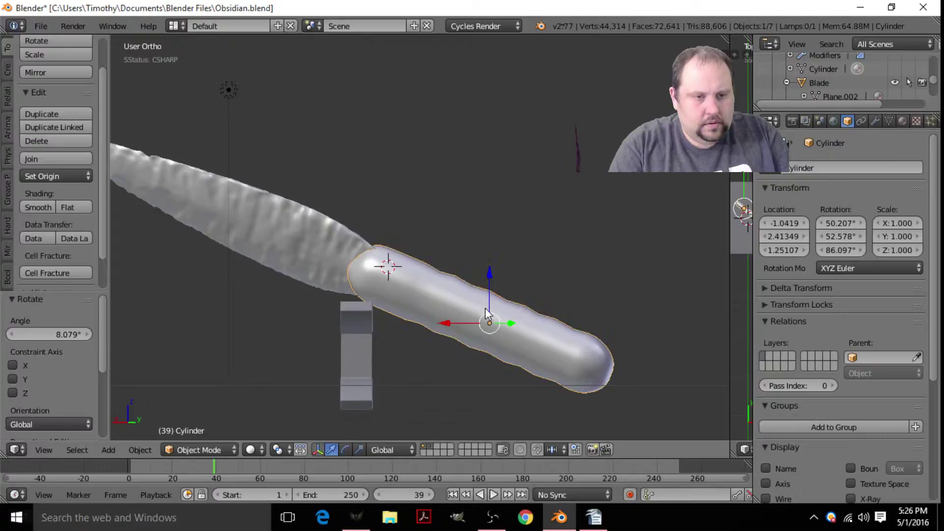
left_click_drag(456, 316, 417, 321)
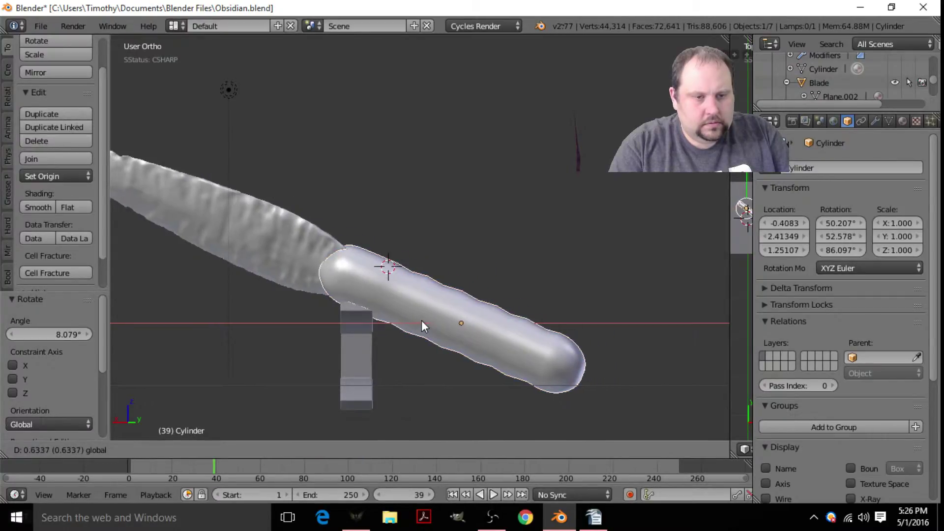
left_click(421, 320)
mouse_move(421, 320)
middle_mouse_down()
mouse_move(430, 312)
mouse_move(373, 316)
mouse_move(385, 331)
mouse_move(426, 320)
middle_mouse_up()
key("g")
key("y")
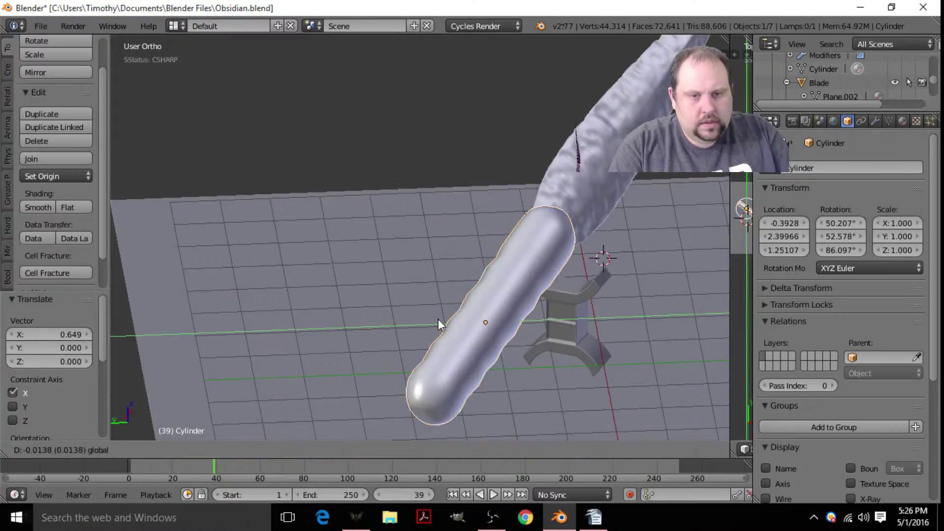
left_click(512, 272)
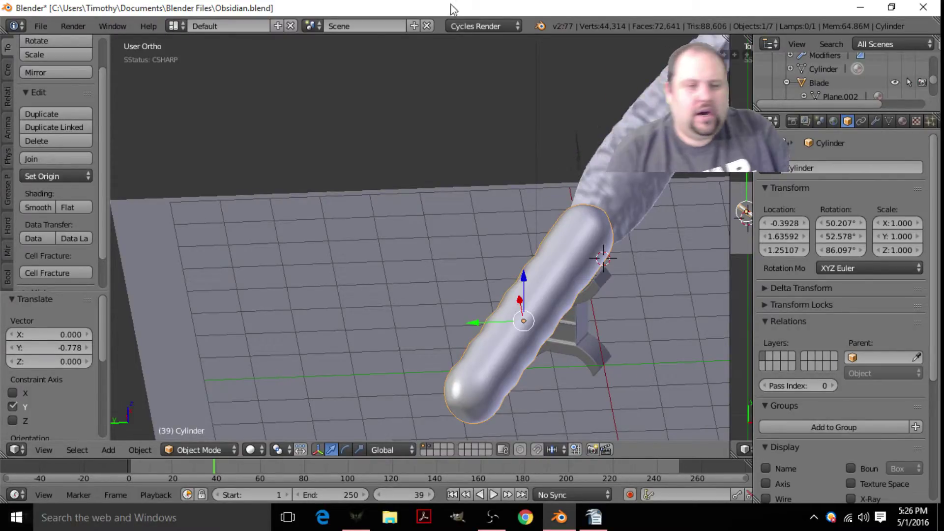
- Lower the handle along Z onto the stand and view the scene from above
middle_click_drag(345, 319, 469, 285)
left_click_drag(462, 274, 465, 283)
middle_click_drag(465, 283, 590, 409)
key("KP_7")
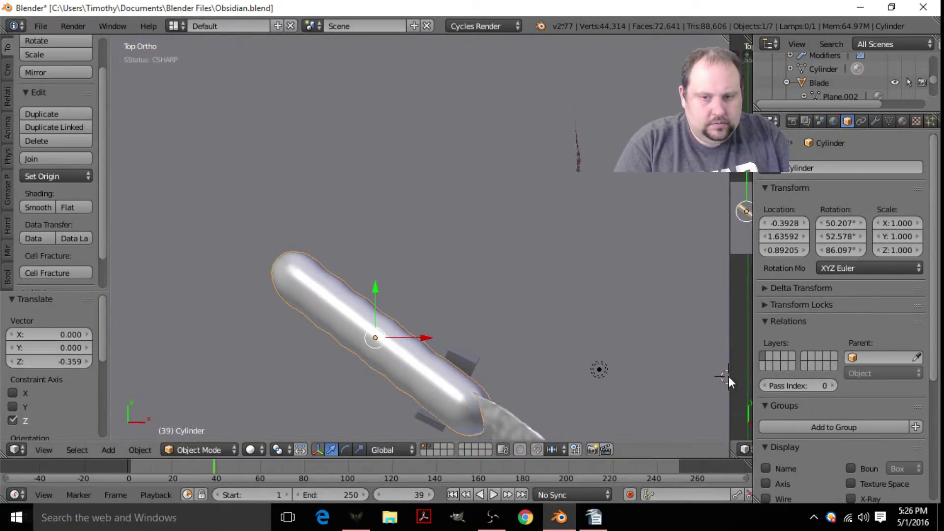
- Split the viewport into two views, drop the handle into place, and show the camera view on the left
left_click_drag(730, 376, 418, 319)
middle_click_drag(613, 318, 590, 263)
key("g")
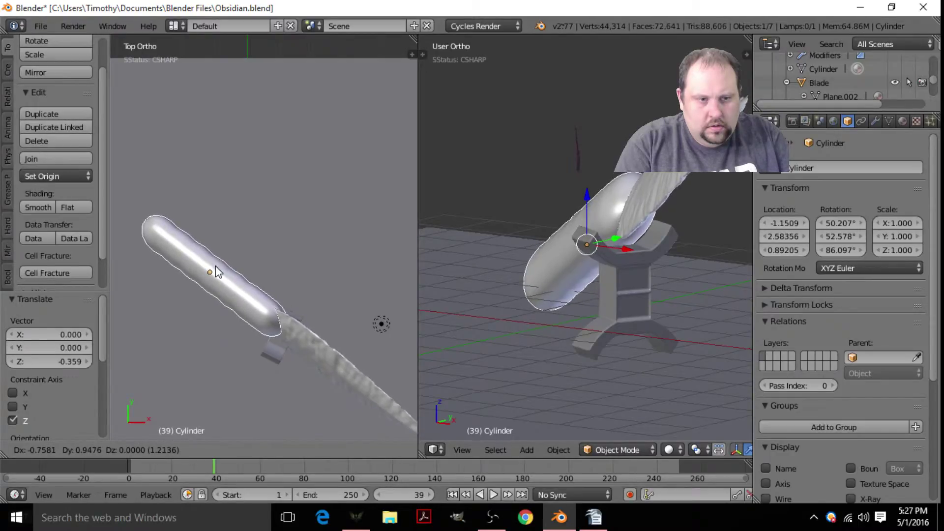
left_click(214, 284)
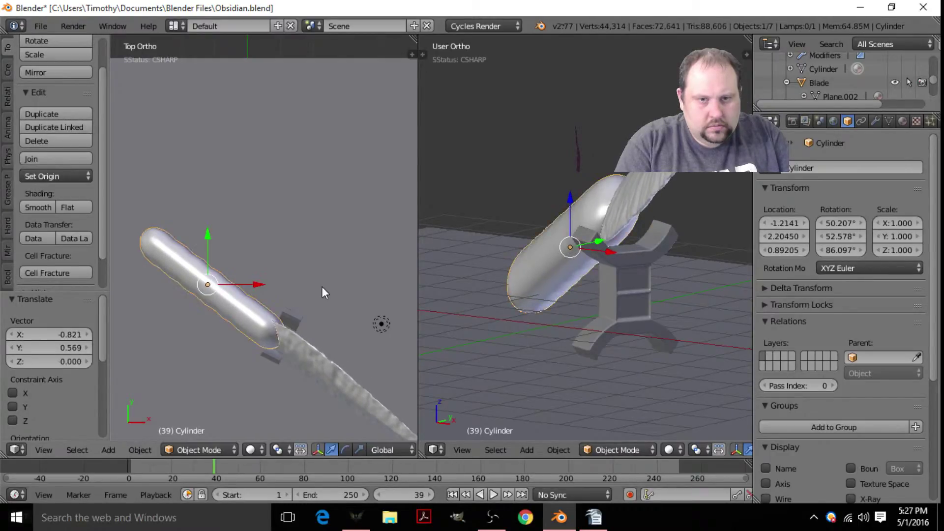
key("KP_0")
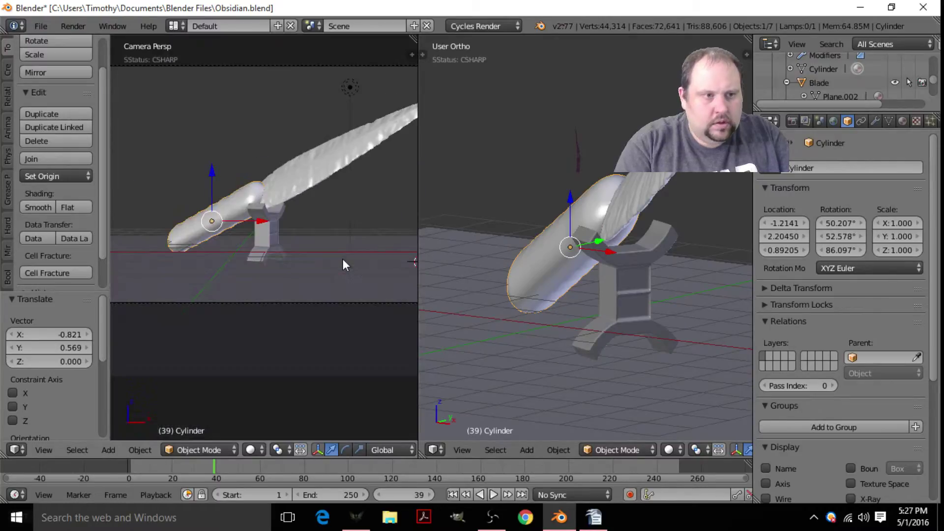
scroll(343, 258, "up", 6)
right_click(338, 266)
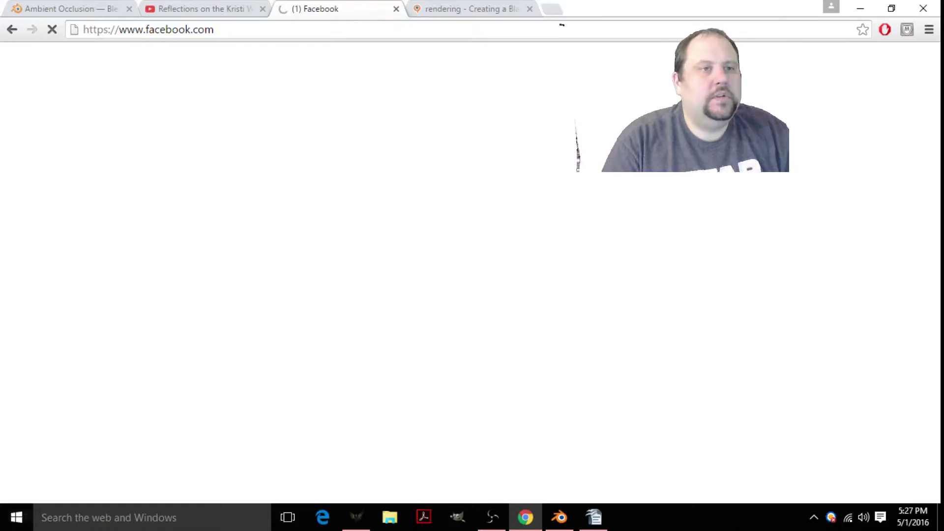
left_click(396, 9)
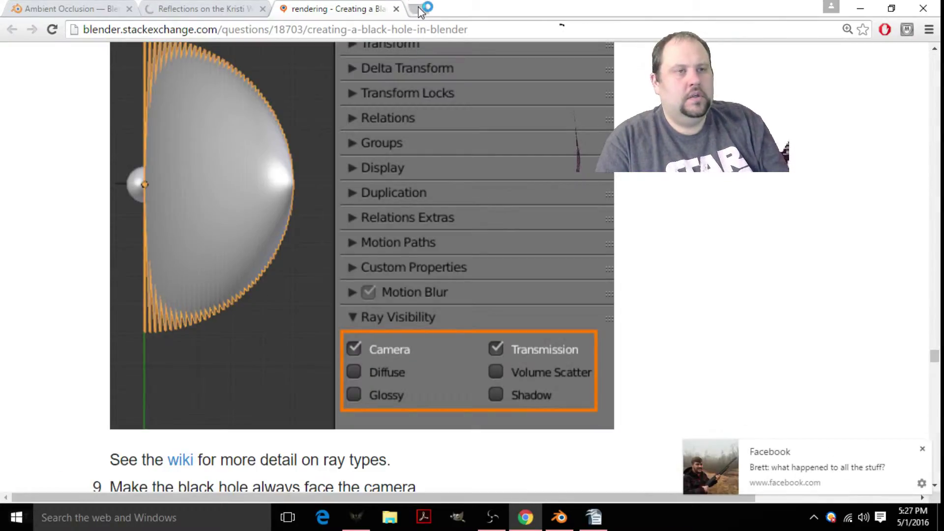
left_click(418, 10)
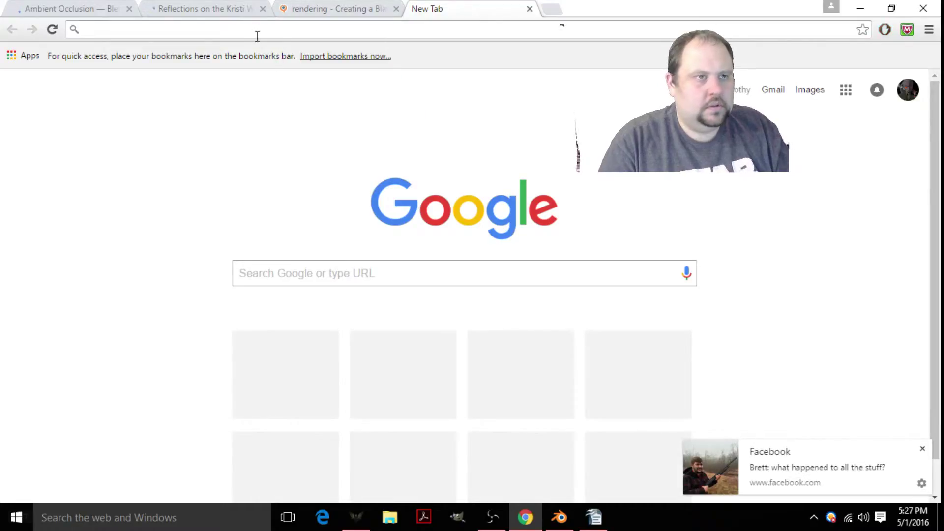
type("www")
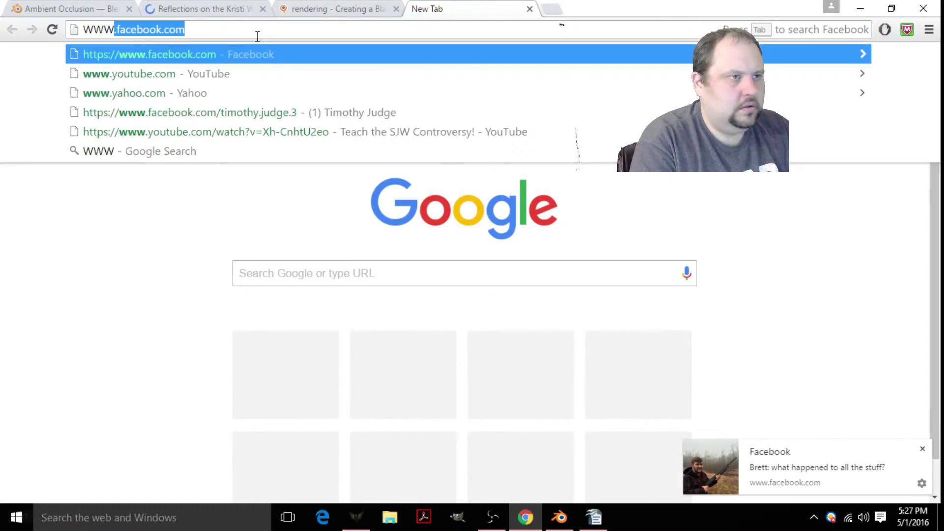
key("BackSpace")
key("BackSpace")
key("BackSpace")
key("BackSpace")
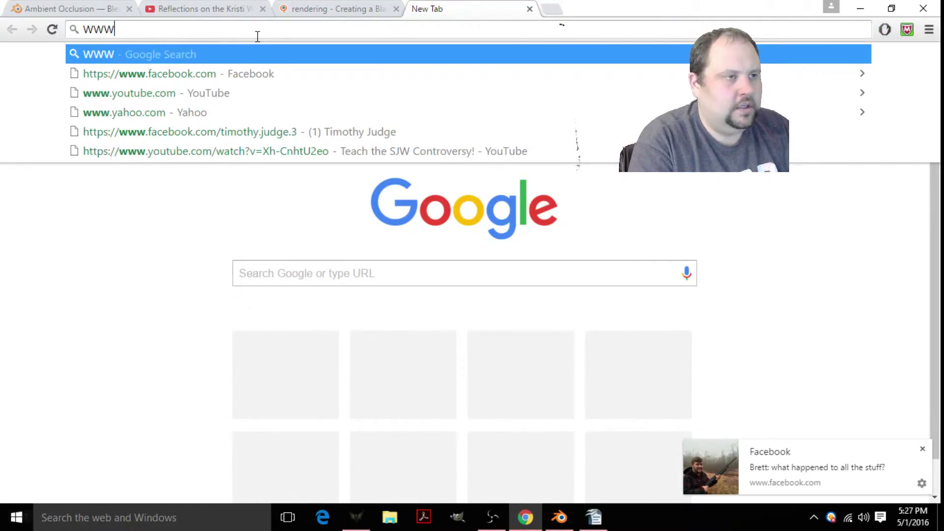
type("ww")
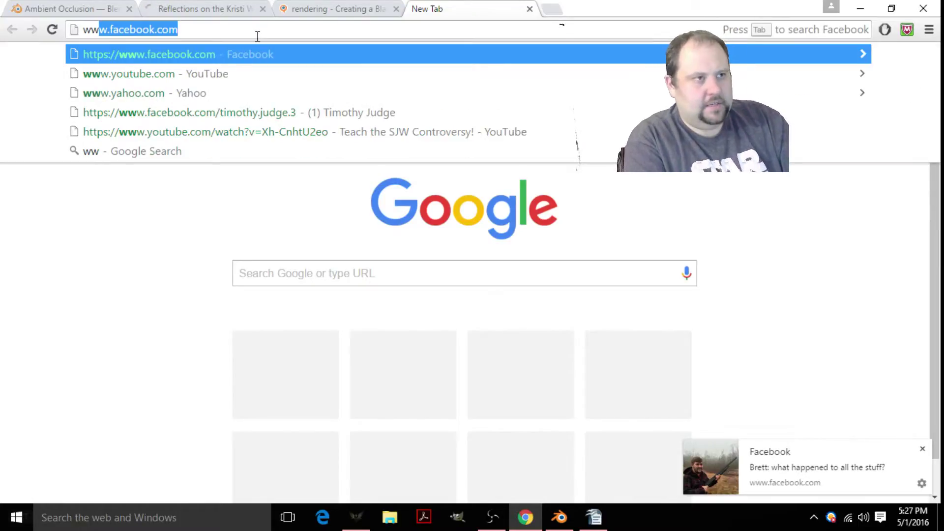
type("wcg")
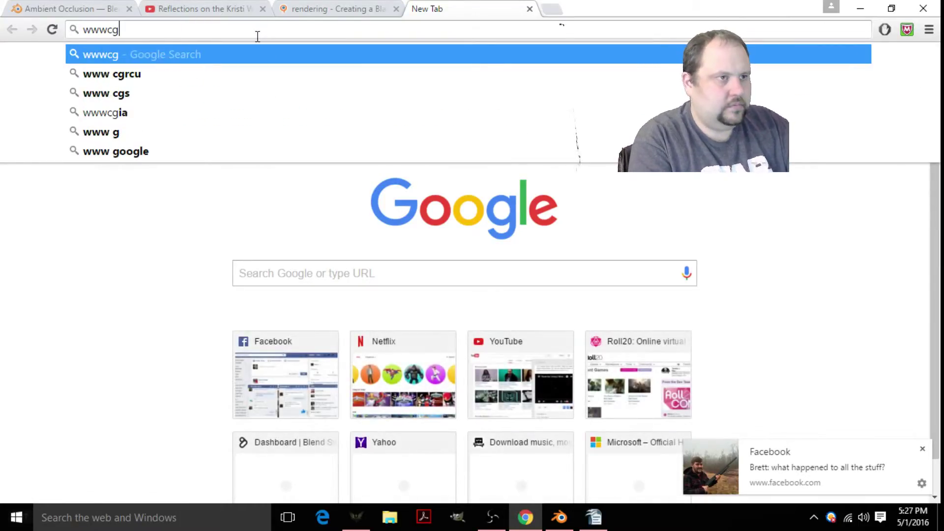
key("BackSpace")
key("BackSpace")
type(".cgtextures.com")
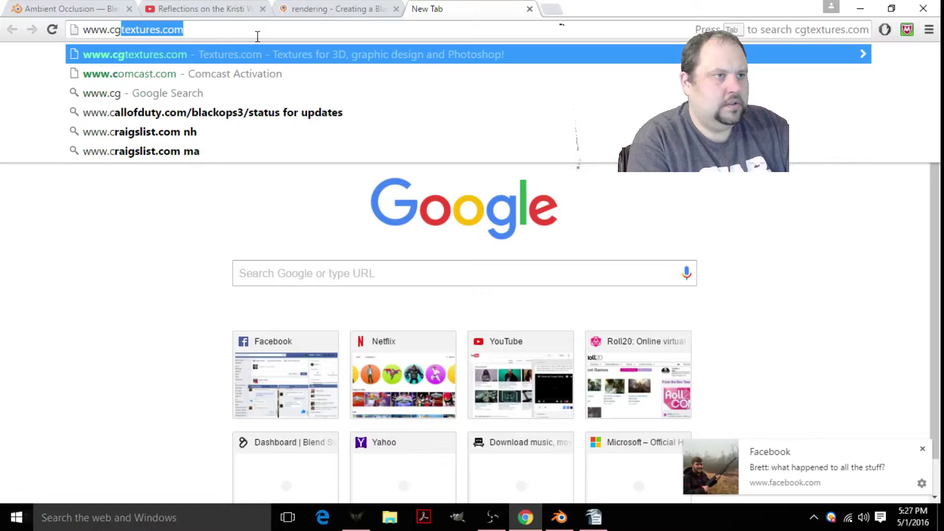
key("End")
key("Return")
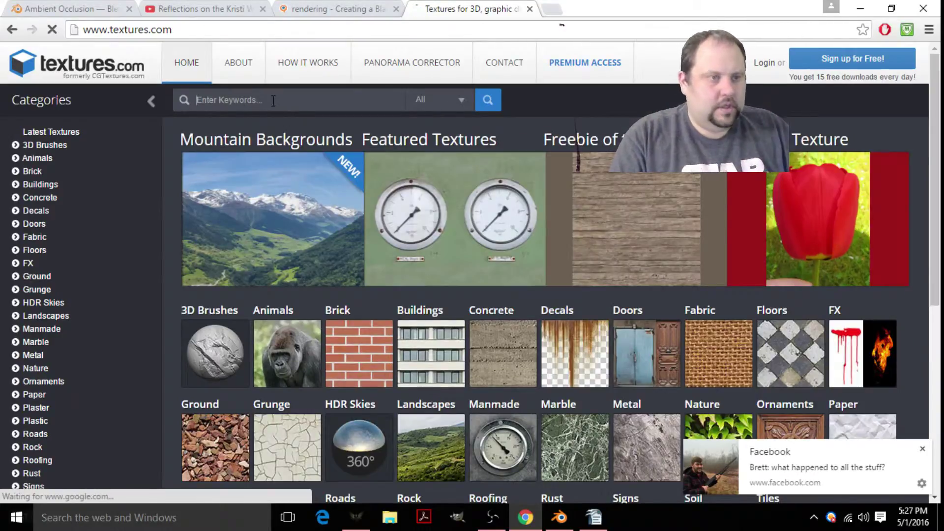
- Search the site for 'cherry' textures
type("cherry")
key("Return")
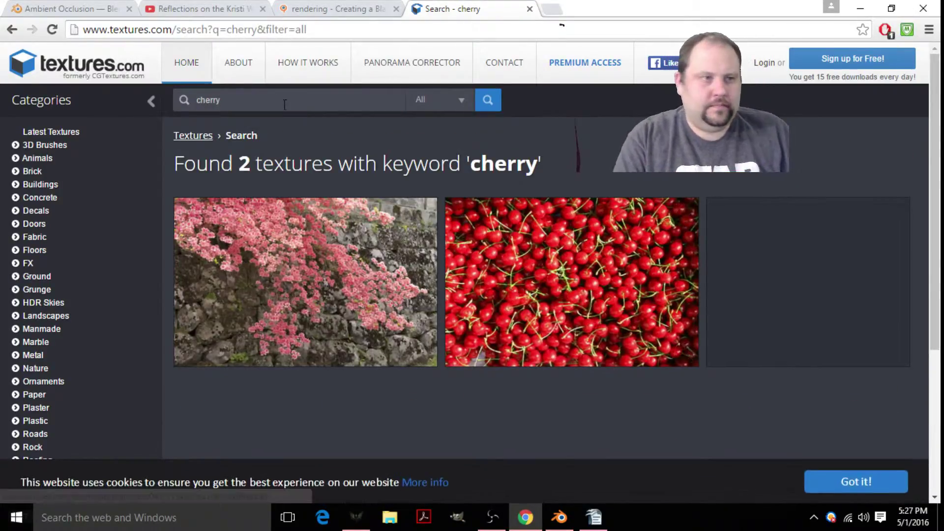
left_click(285, 100)
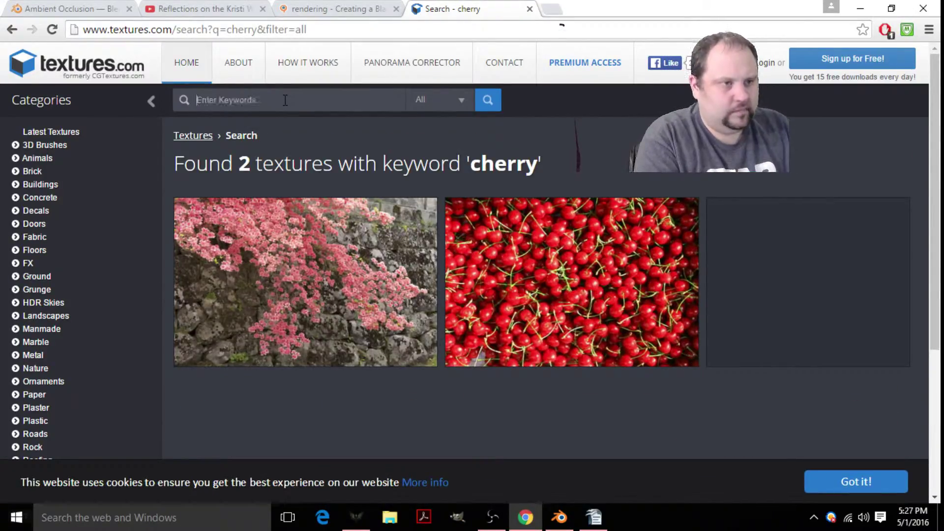
- Search Google for 'cherry wood' in a new tab
left_click(555, 10)
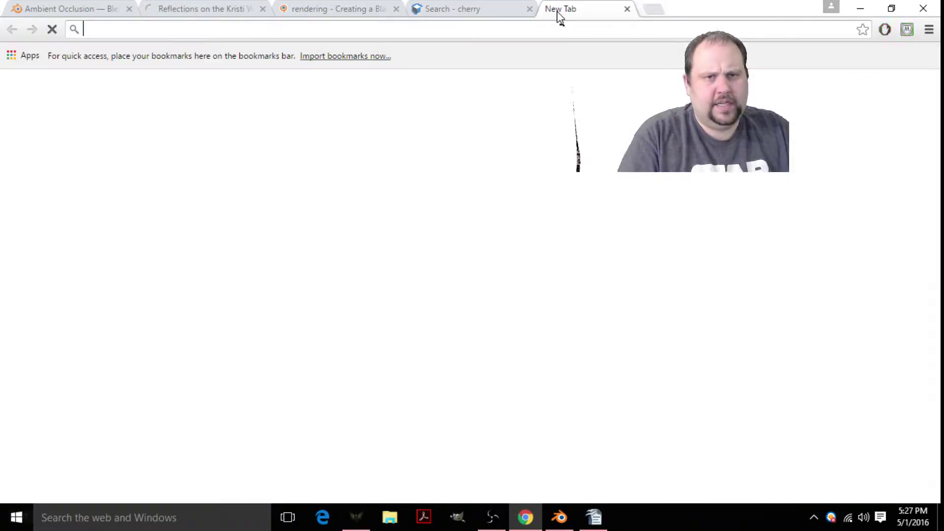
type("cherry woo")
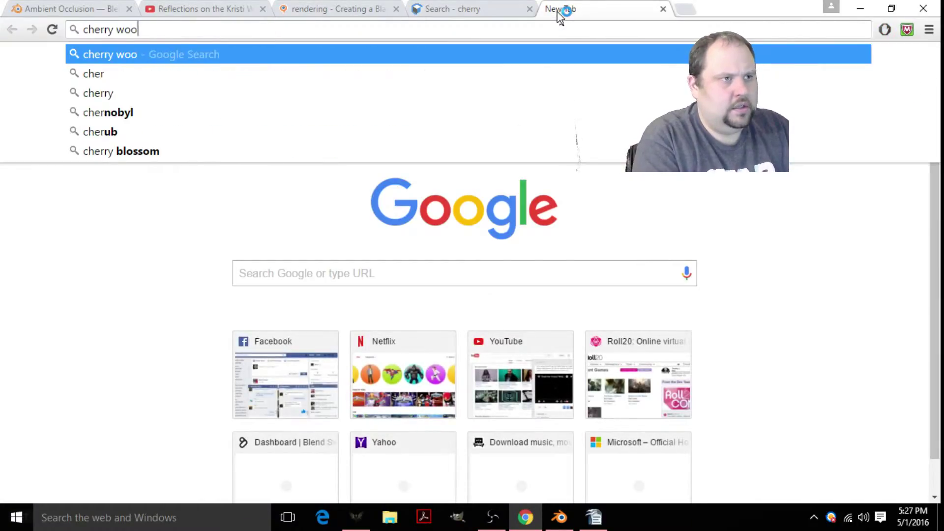
type("d")
key("Return")
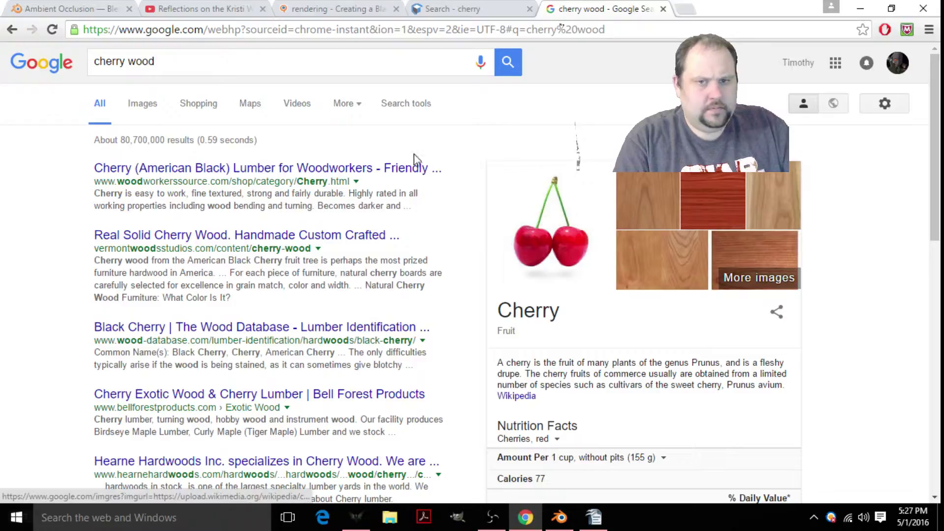
- Browse the cherry wood image results, then return to the textures.com tab
left_click(146, 109)
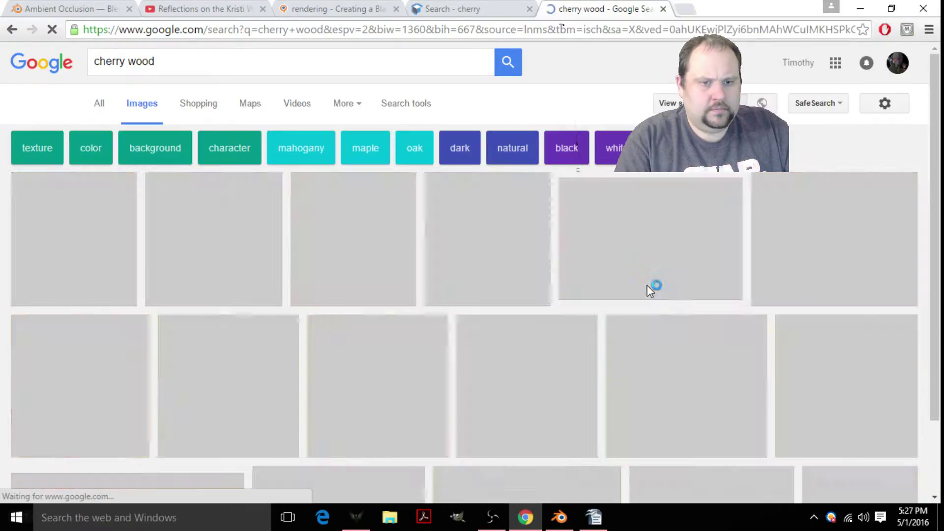
scroll(653, 422, "down", 8)
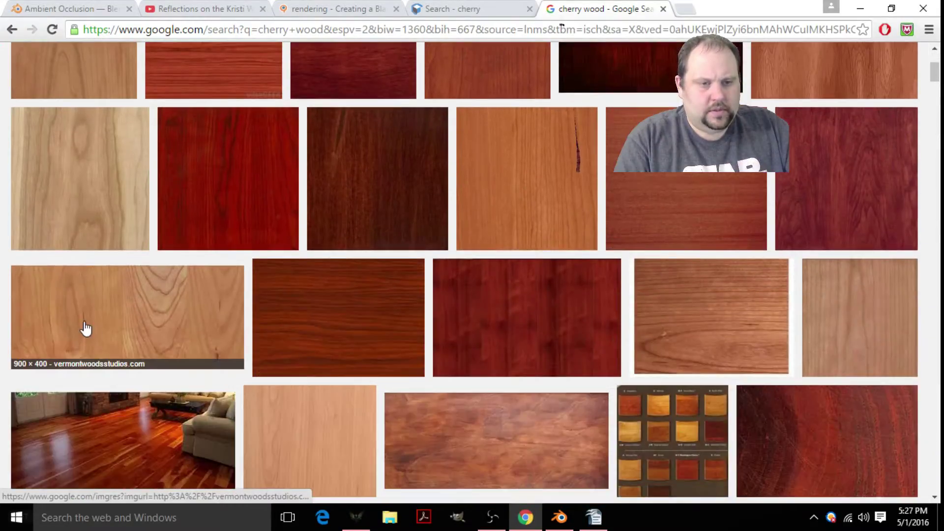
scroll(442, 362, "up", 4)
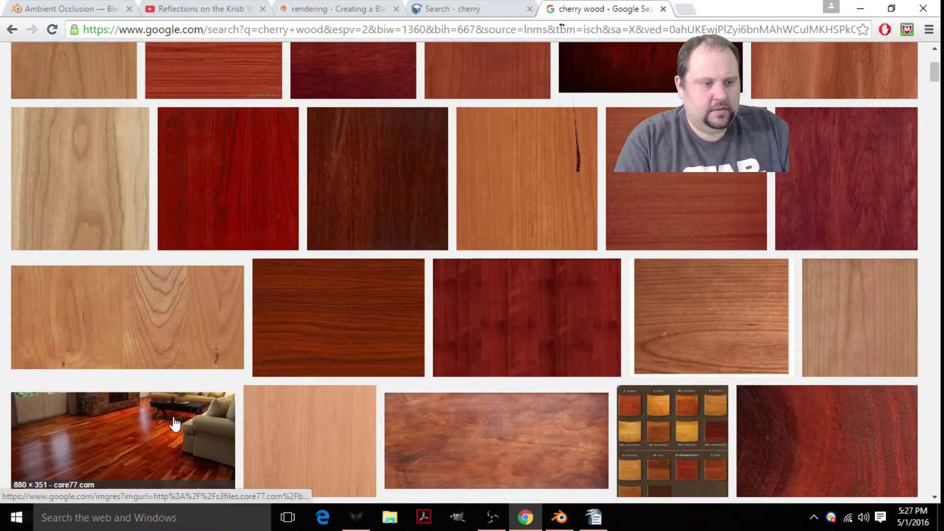
scroll(220, 241, "up", 2)
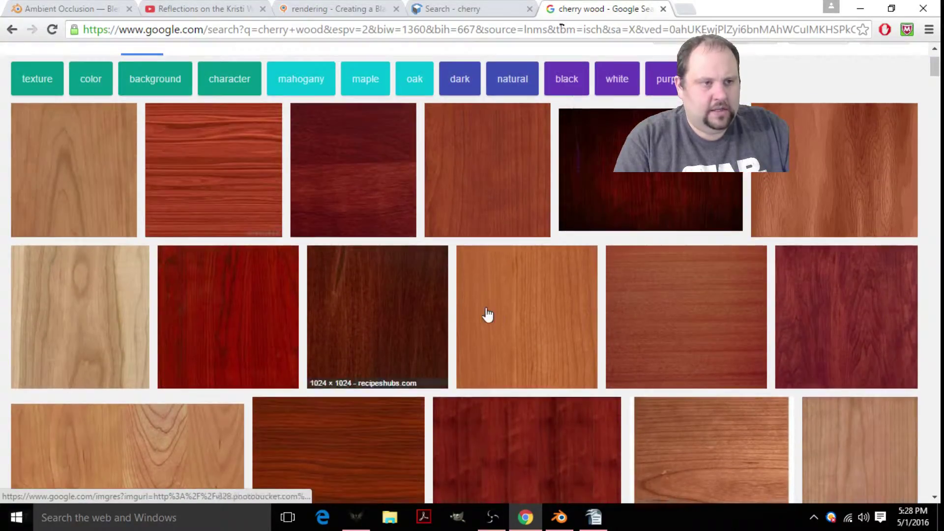
scroll(485, 316, "down", 10)
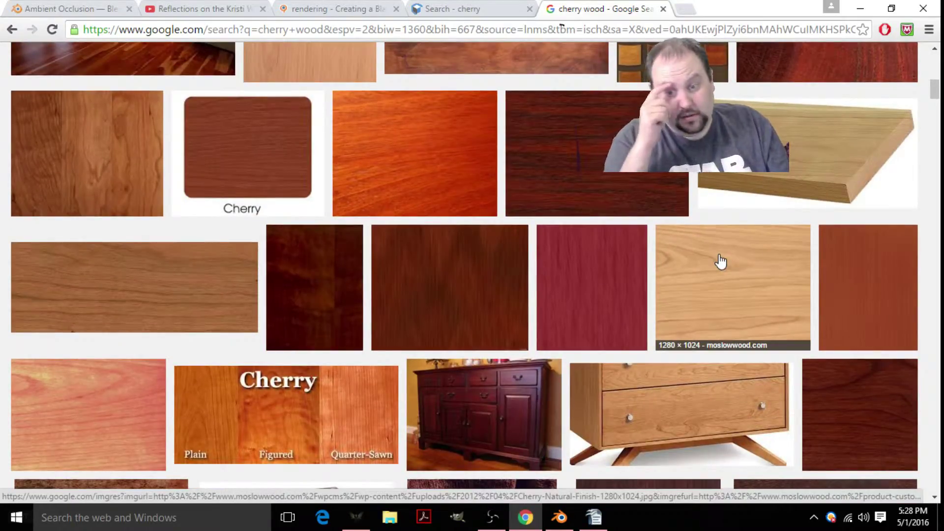
left_click(463, 12)
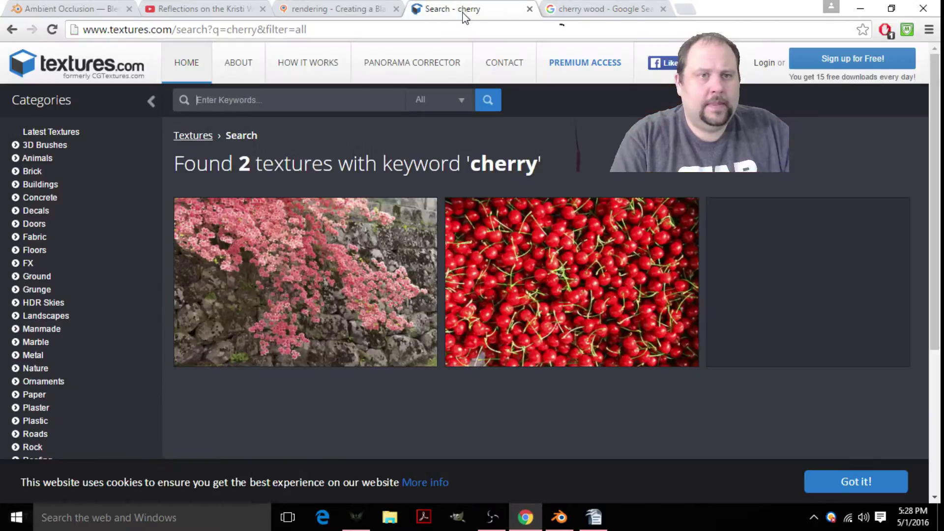
left_click(246, 99)
type("wood")
key("Return")
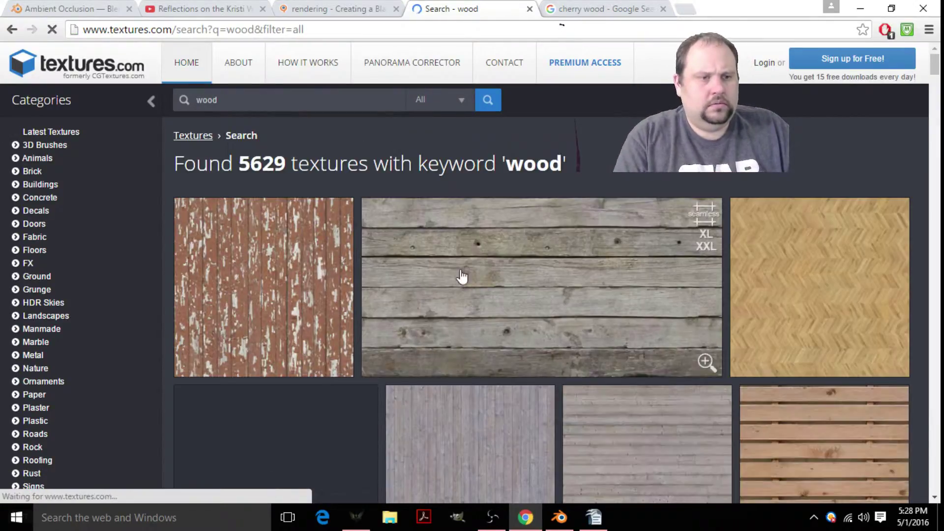
scroll(521, 283, "down", 5)
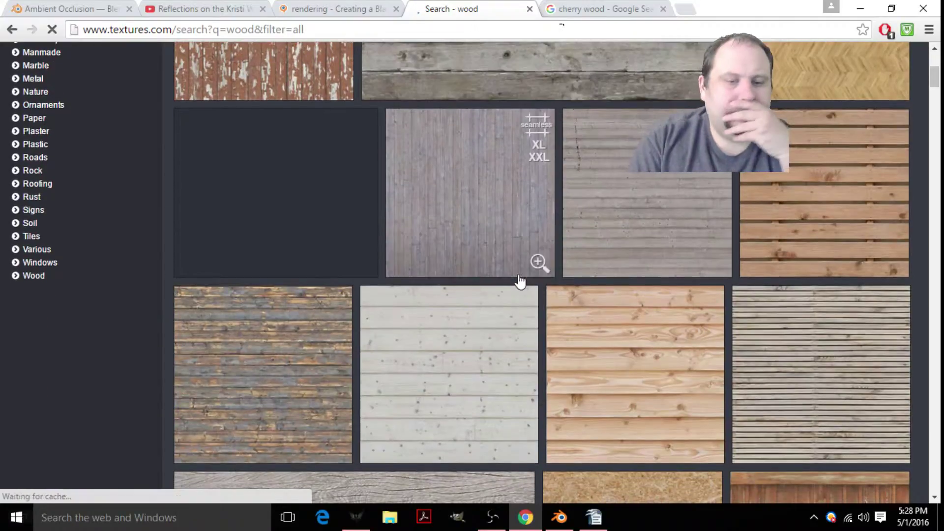
scroll(520, 283, "down", 5)
scroll(520, 280, "down", 3)
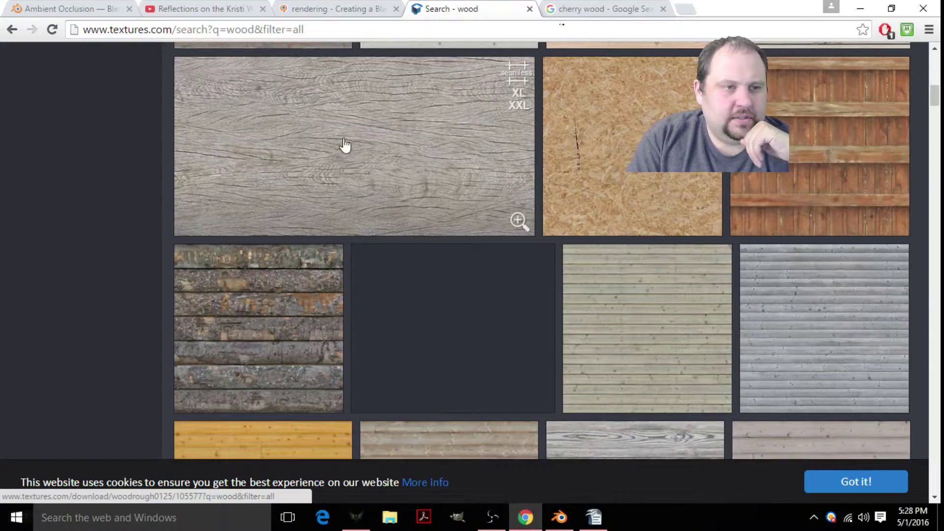
scroll(388, 172, "down", 9)
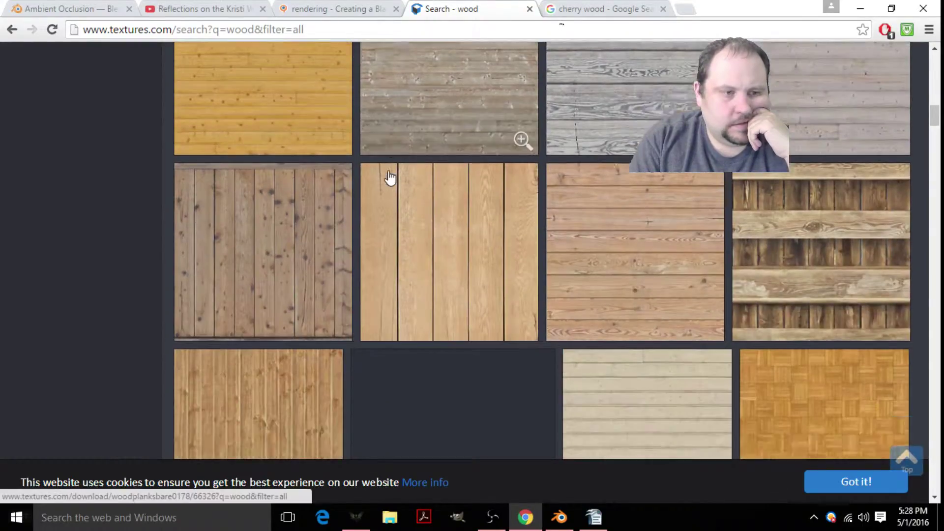
scroll(390, 177, "down", 5)
scroll(390, 177, "down", 6)
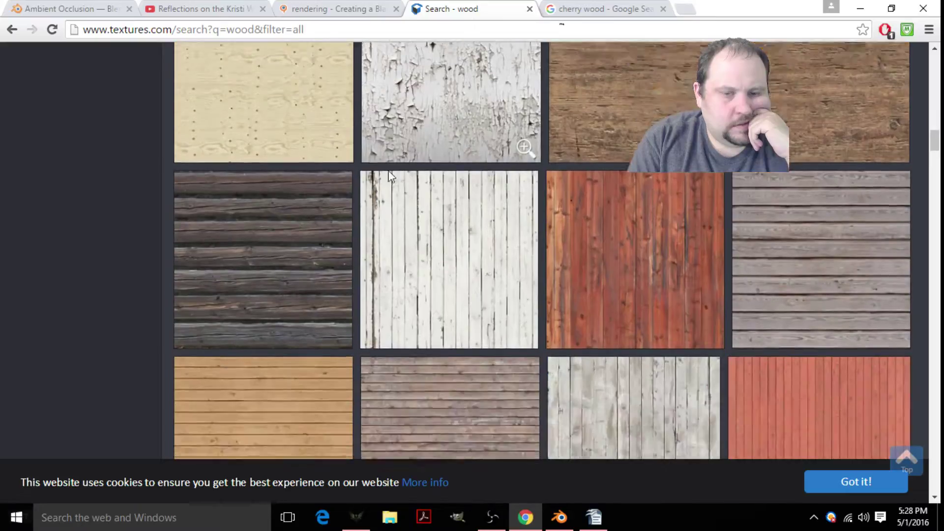
scroll(390, 177, "down", 13)
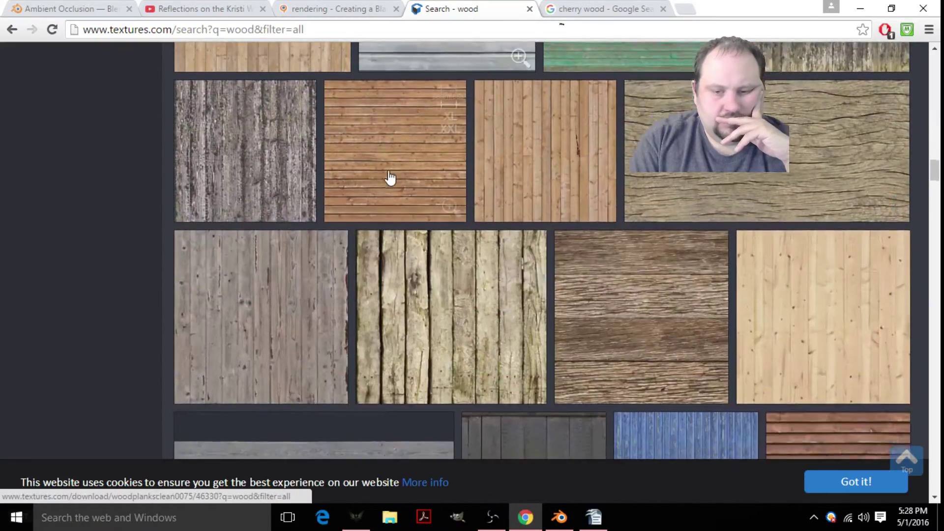
scroll(390, 177, "down", 5)
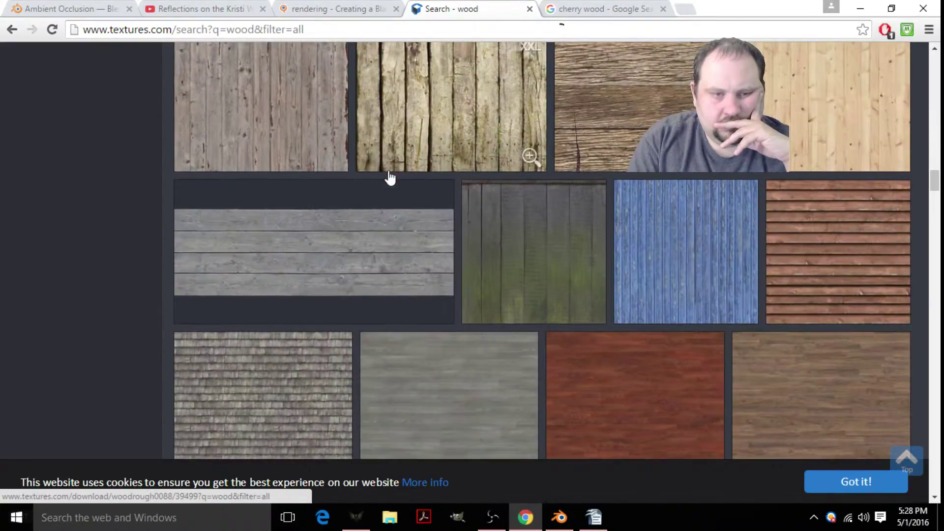
scroll(390, 177, "down", 10)
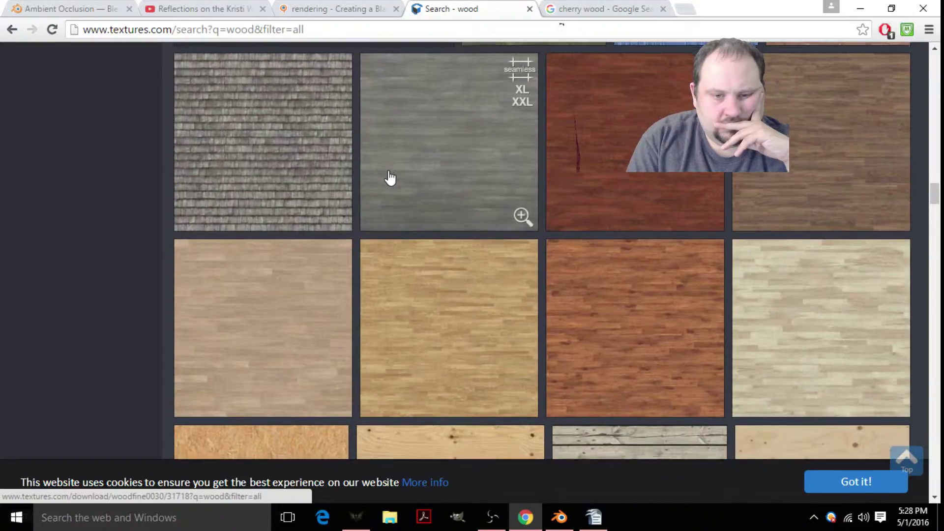
scroll(390, 177, "down", 5)
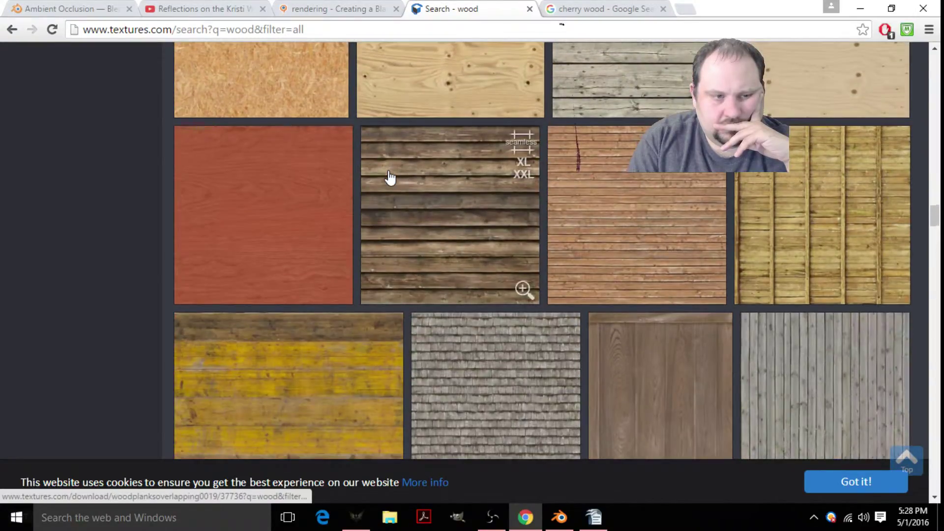
- Open the WoodFine0050 red wood texture and pick Image 1's Small 1024x1024 download
left_click(231, 226)
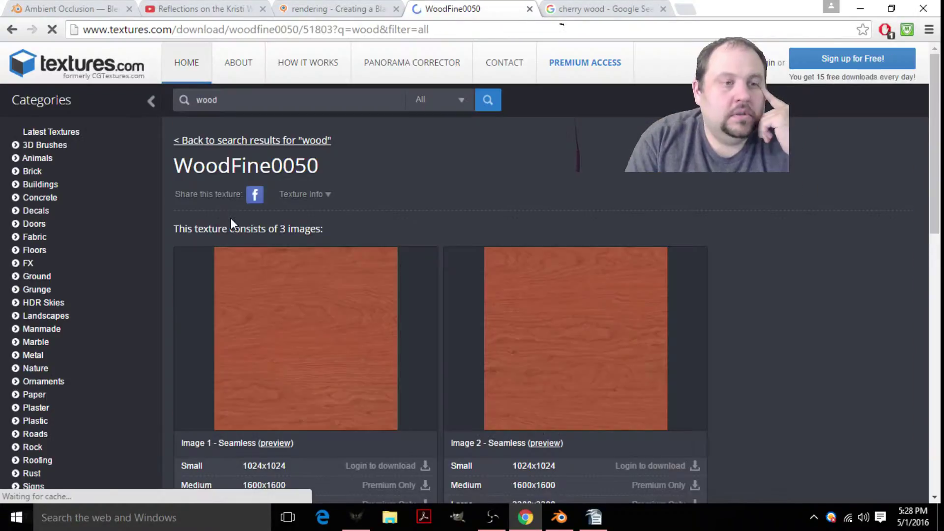
scroll(465, 317, "down", 3)
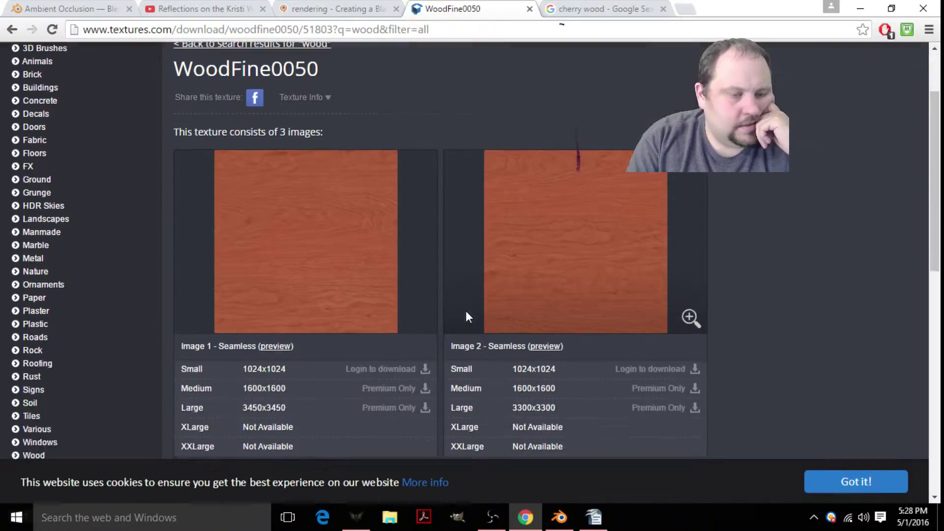
scroll(328, 196, "down", 4)
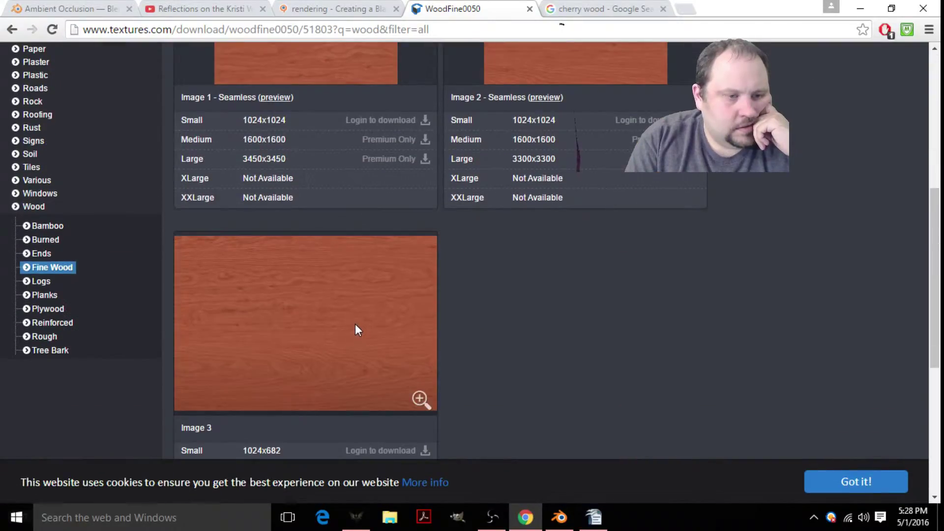
scroll(356, 325, "up", 2)
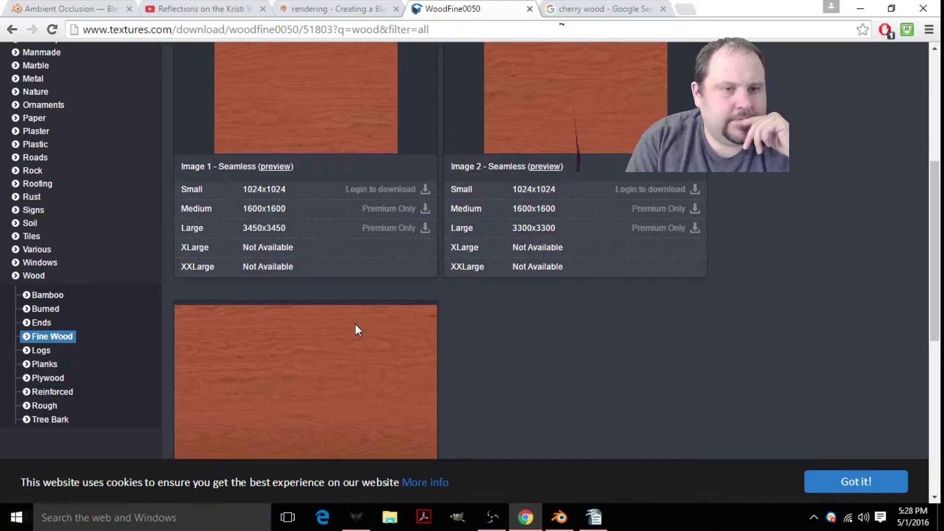
scroll(356, 325, "down", 2)
scroll(355, 325, "up", 2)
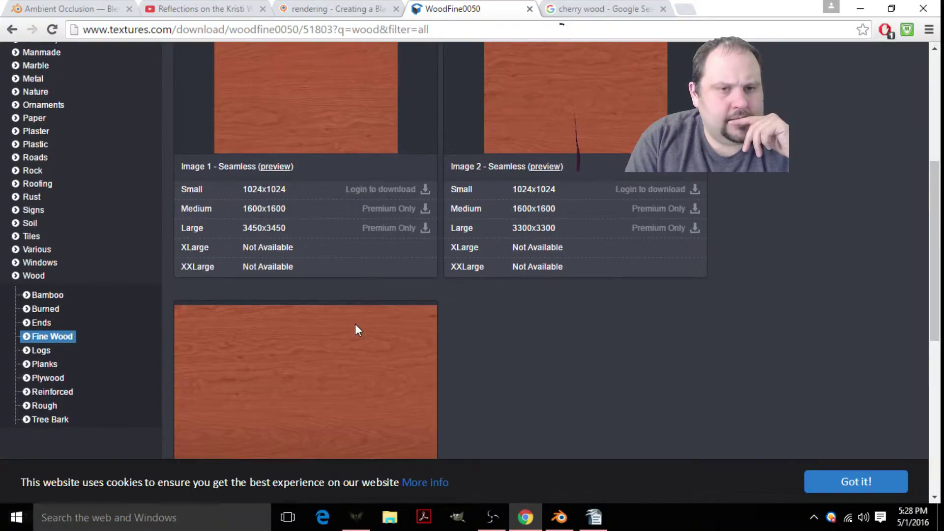
scroll(355, 325, "up", 4)
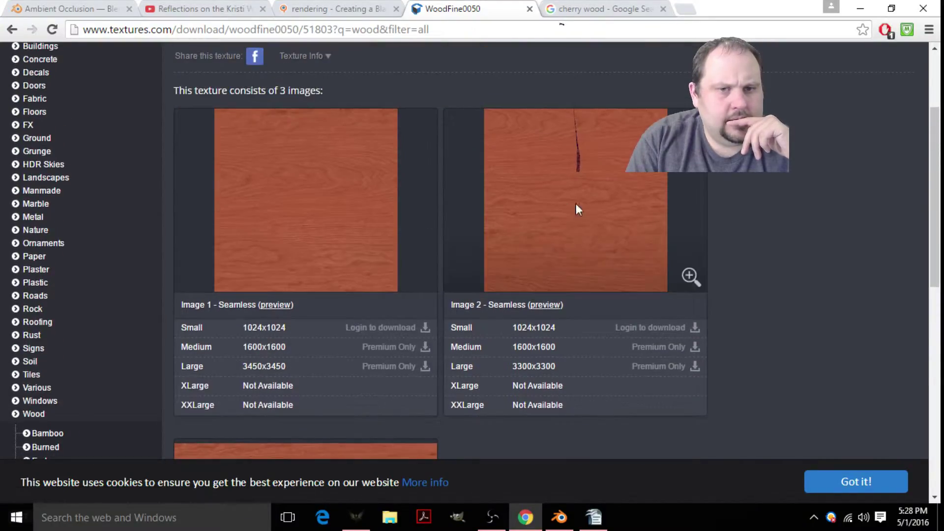
left_click(264, 328)
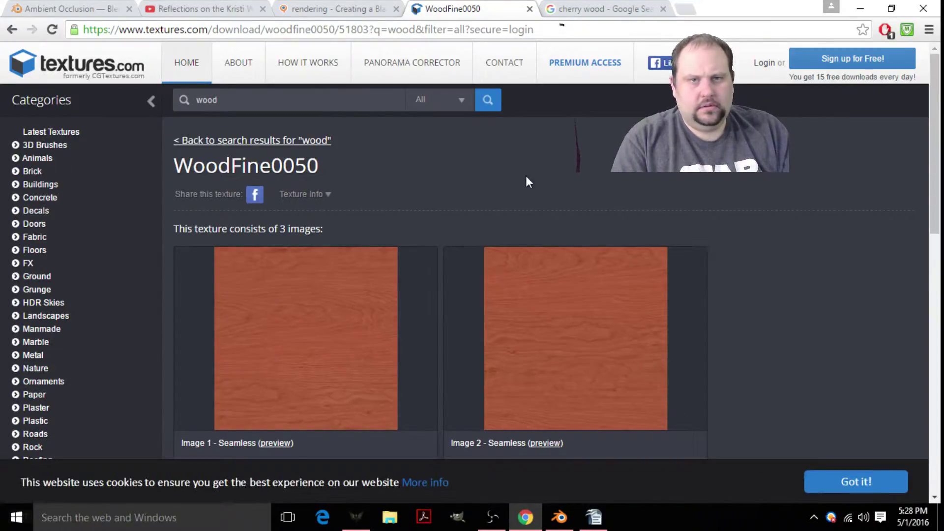
scroll(459, 211, "down", 3)
- Log in to Textures.com with the account username and password
left_click(251, 333)
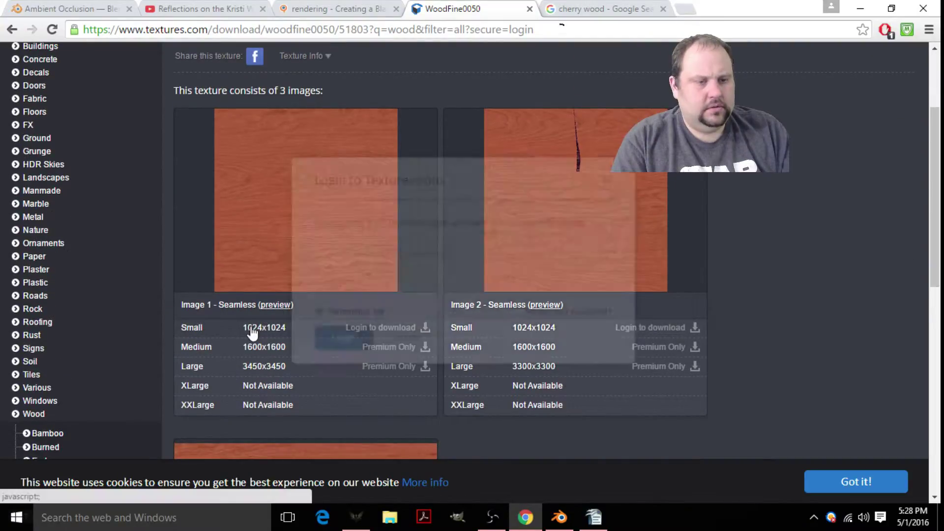
left_click(374, 257)
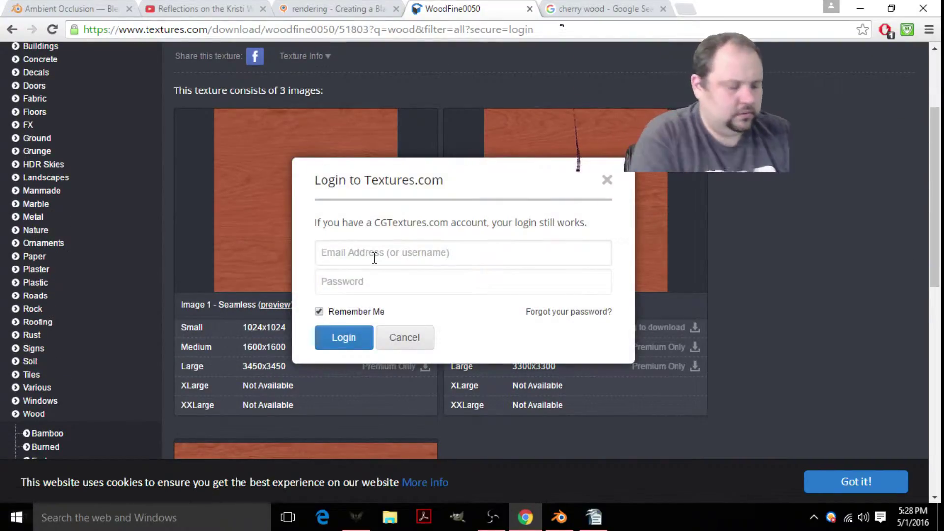
type("al18267")
key("Tab")
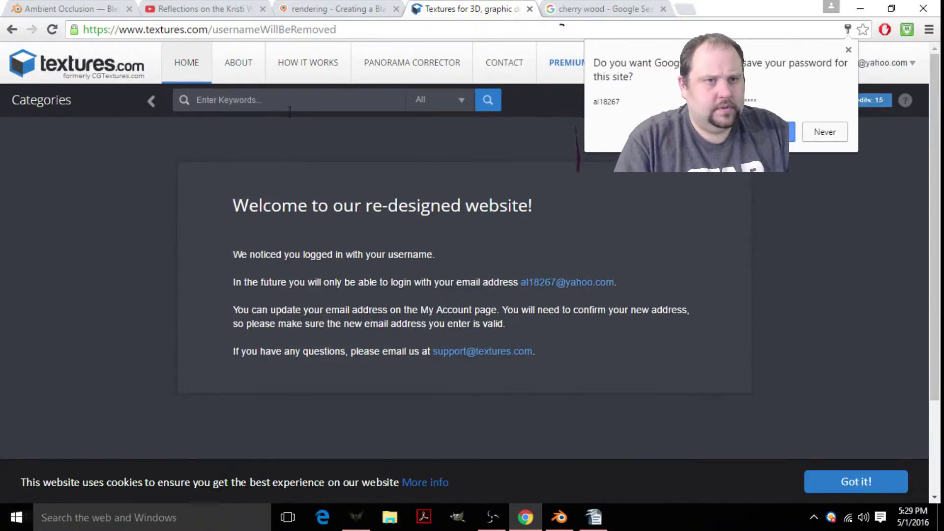
- Search the site for 'wood' textures
left_click(290, 109)
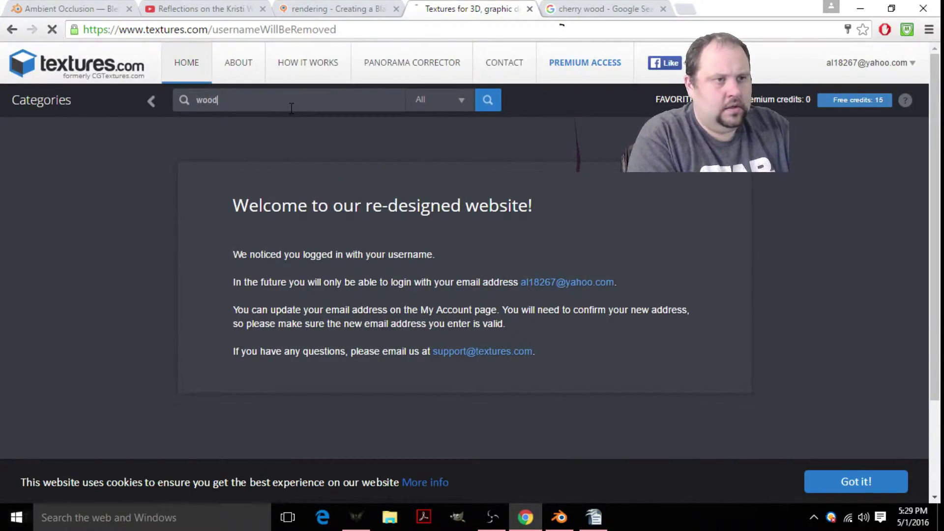
type("wood")
key("Return")
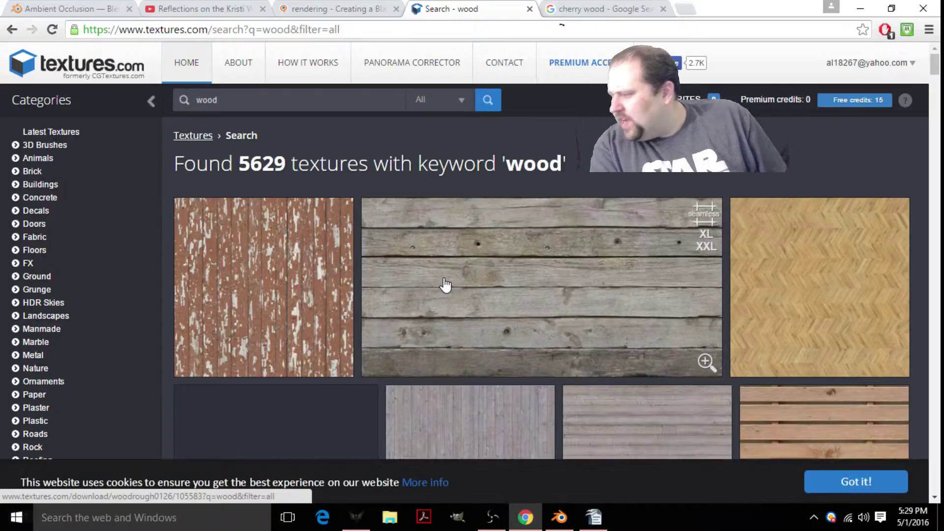
- Open the red WoodFine0050 texture and download its Small 1024x1024 Image 1 as WoodFine0050_1_S.jpg
scroll(445, 284, "down", 2)
scroll(445, 284, "down", 10)
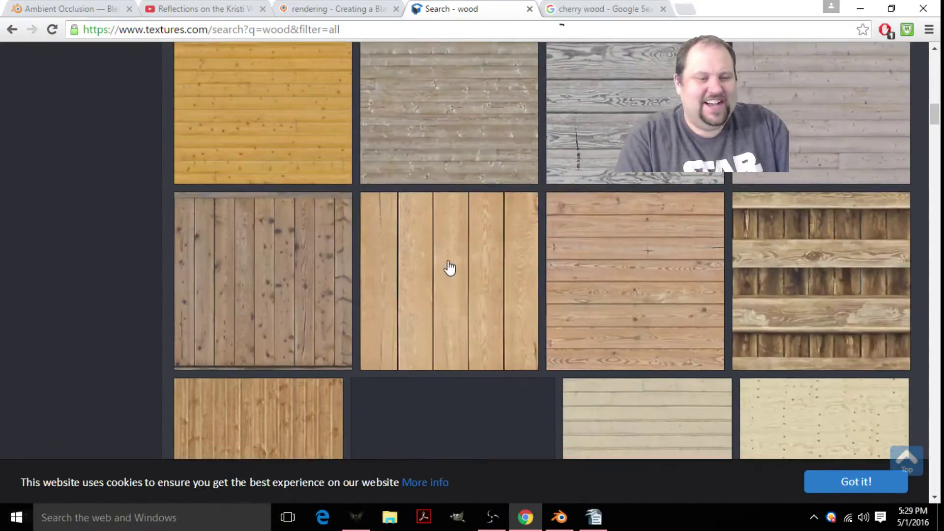
scroll(443, 290, "down", 15)
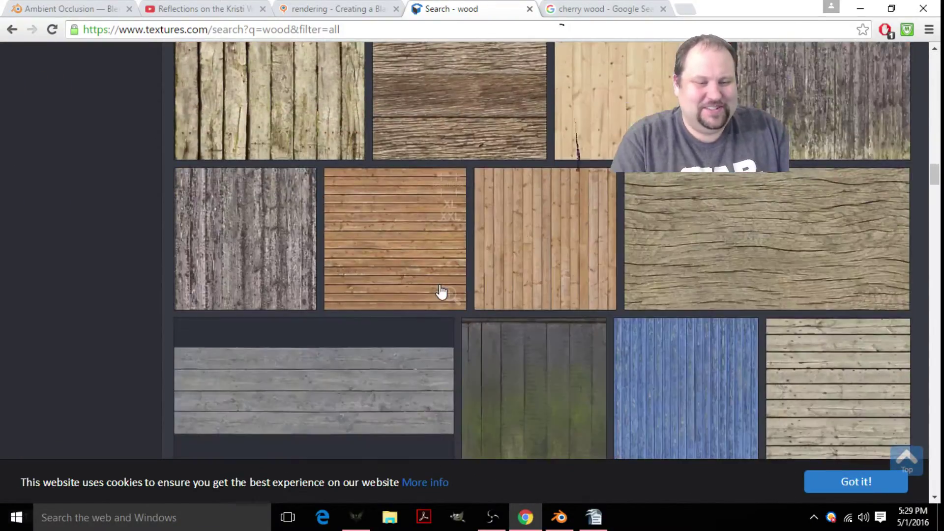
scroll(441, 291, "down", 5)
scroll(427, 291, "up", 3)
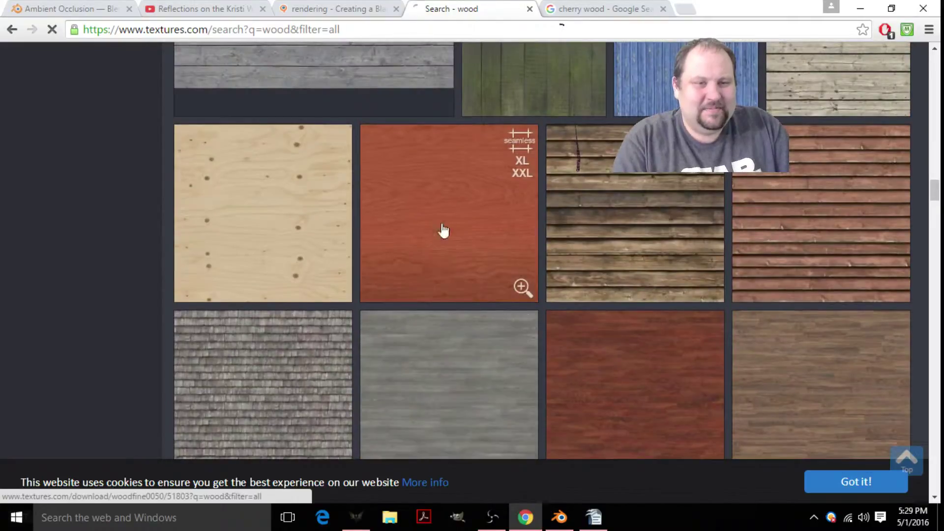
left_click(443, 232)
scroll(280, 401, "down", 2)
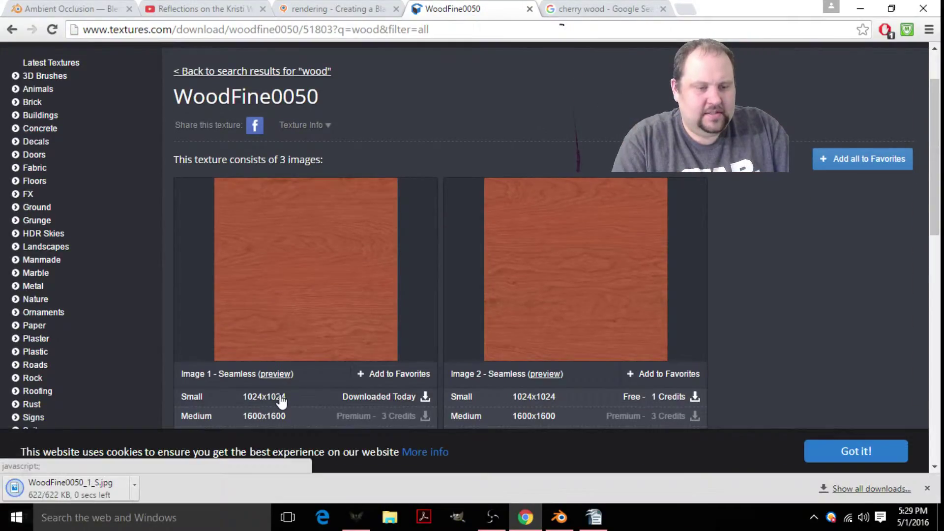
left_click(137, 488)
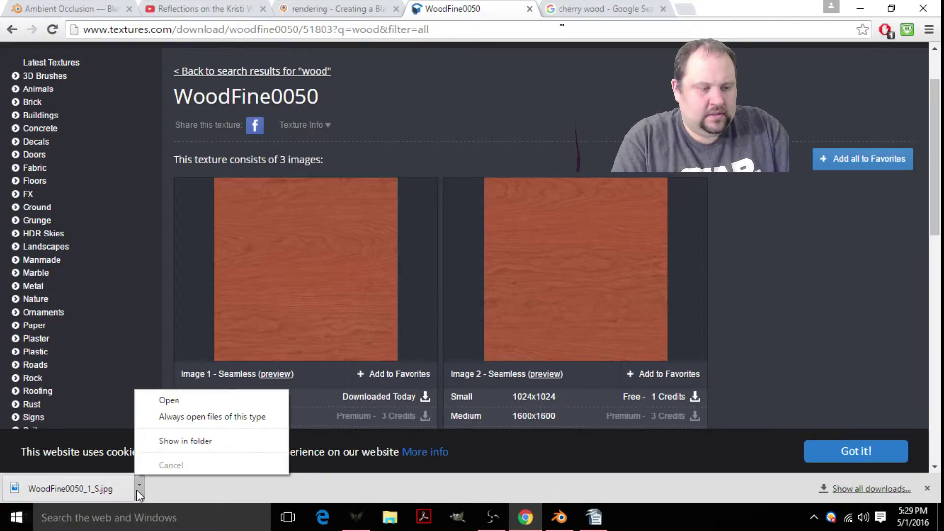
- Show the downloaded WoodFine0050_1_S.jpg in Downloads and open a second File Explorer window
left_click(174, 445)
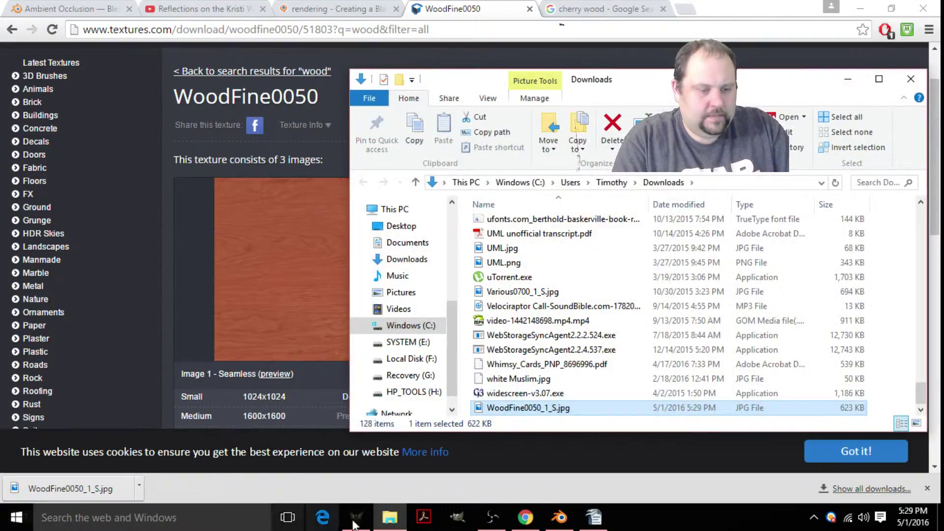
left_click(402, 521)
right_click(391, 523)
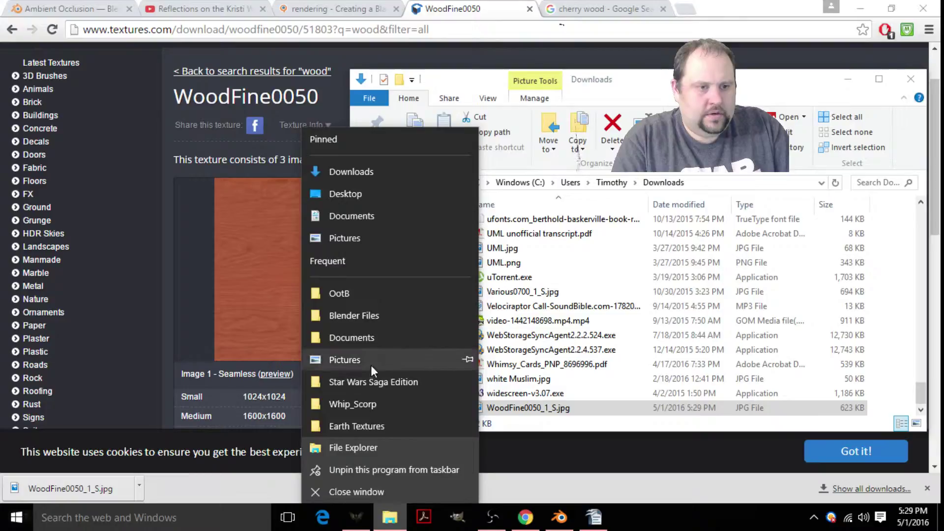
left_click(360, 447)
- Create a Wood folder under Pictures and drag WoodFine0050_1_S.jpg into it
left_click(70, 274)
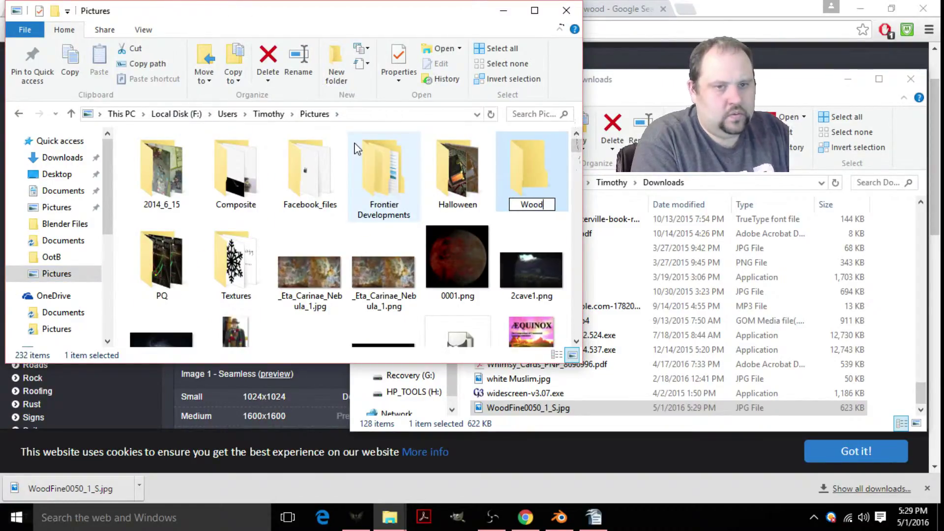
key("Return")
double_click(258, 259)
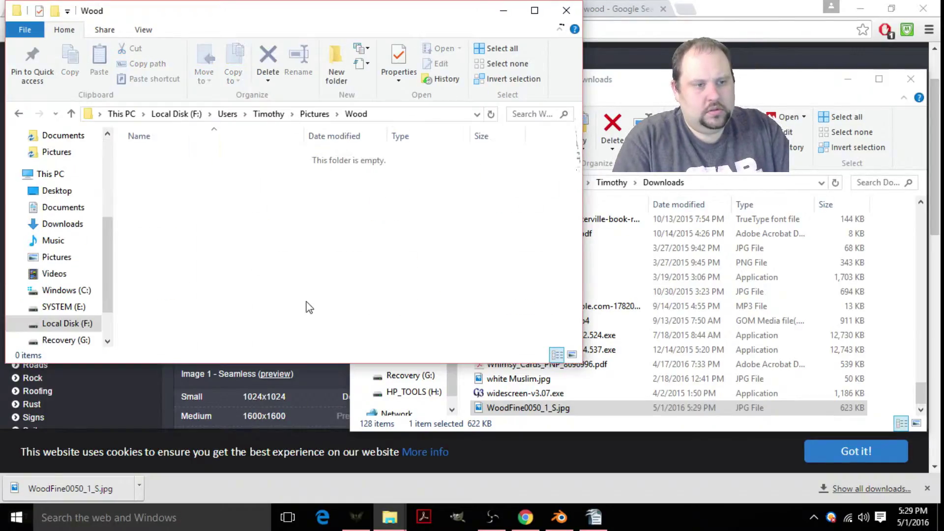
left_click_drag(545, 426, 340, 276)
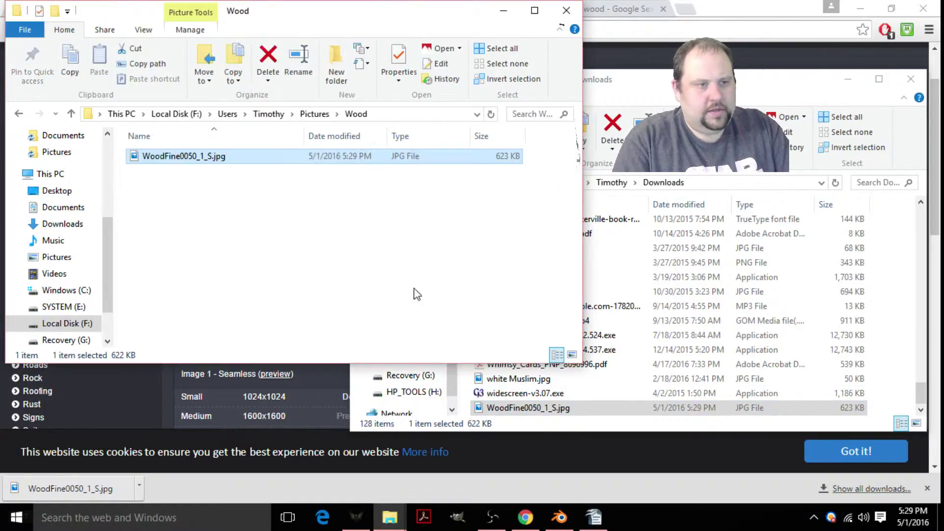
- Search Windows for 'shader maps', then hide the Wood folder, browser, Downloads window and Blender
left_click(69, 522)
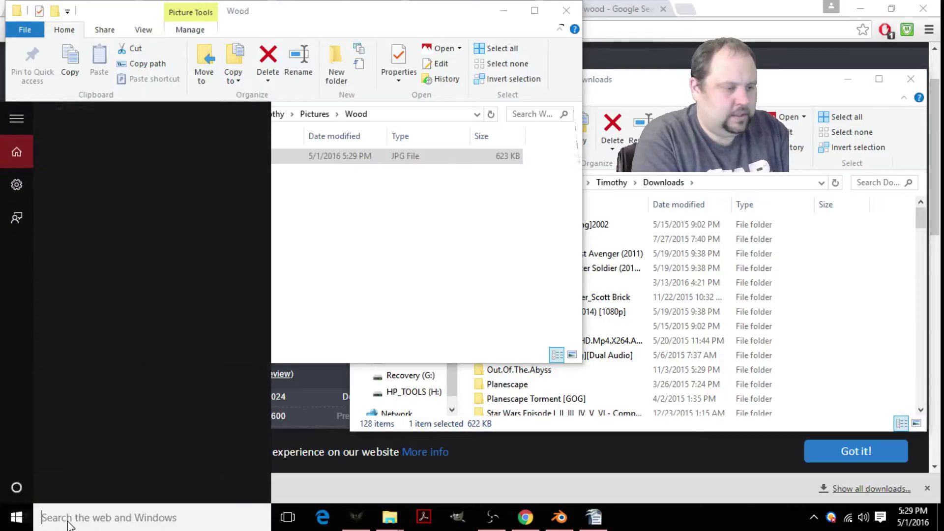
type("sha")
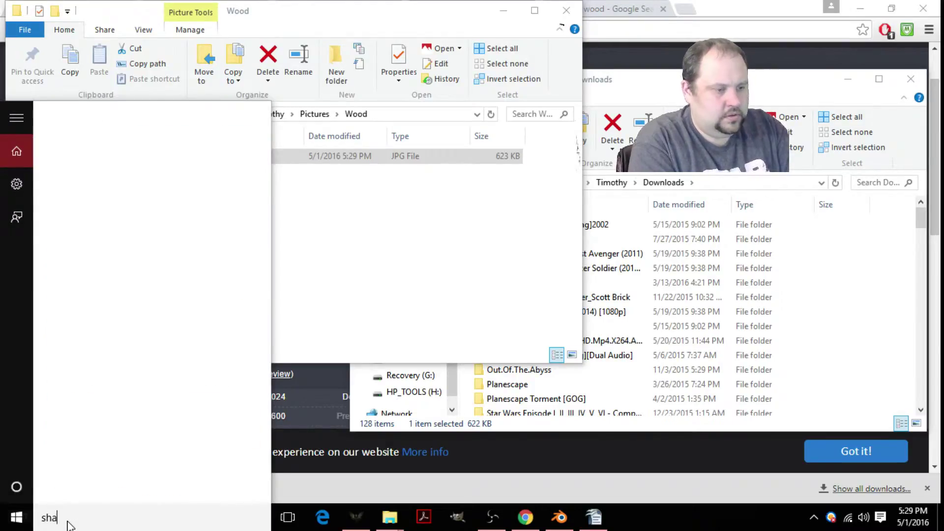
type("der")
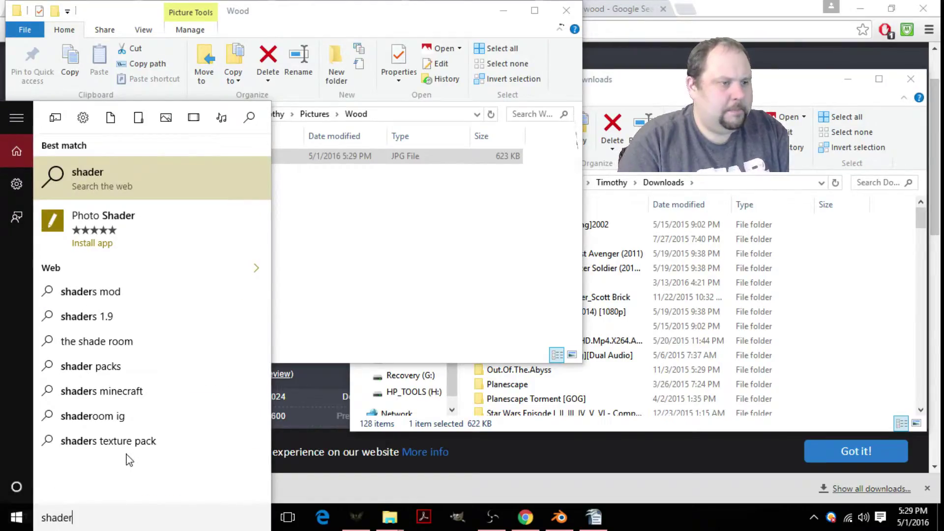
type(" maps")
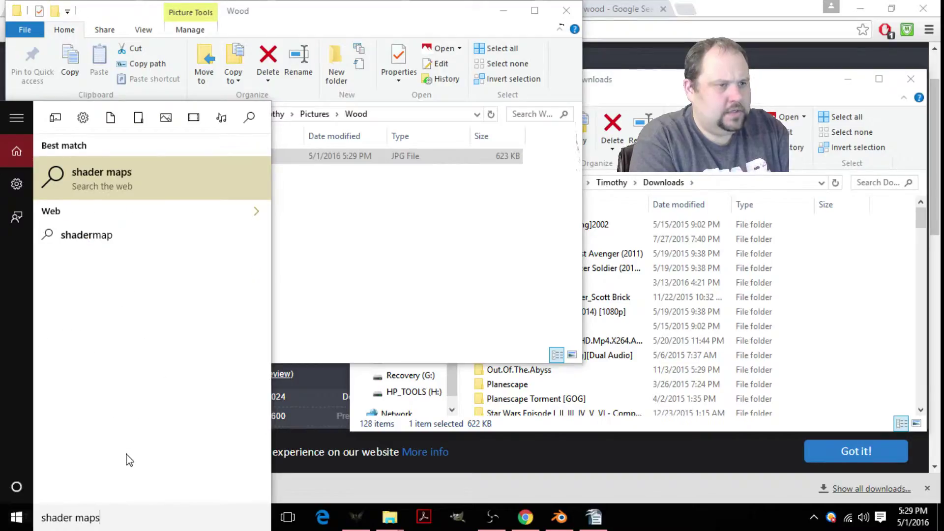
left_click(503, 15)
left_click(859, 8)
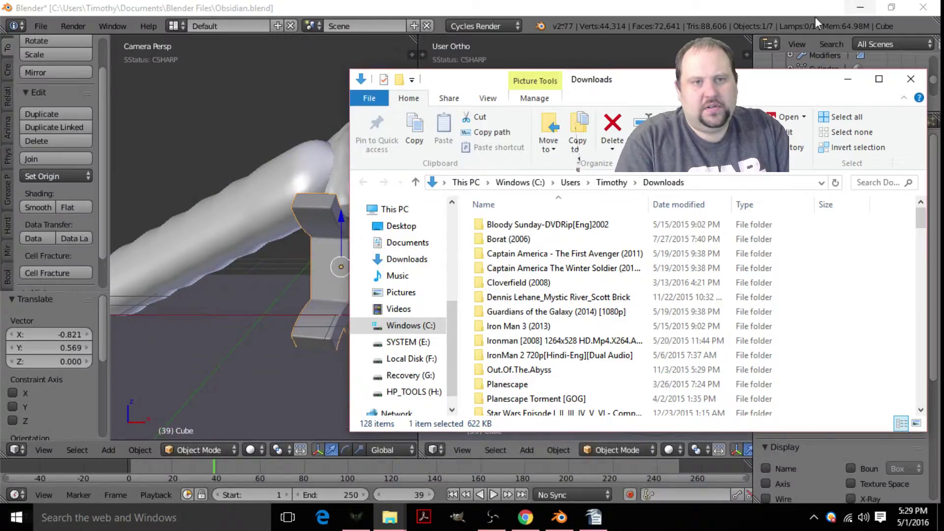
left_click(911, 79)
left_click(859, 8)
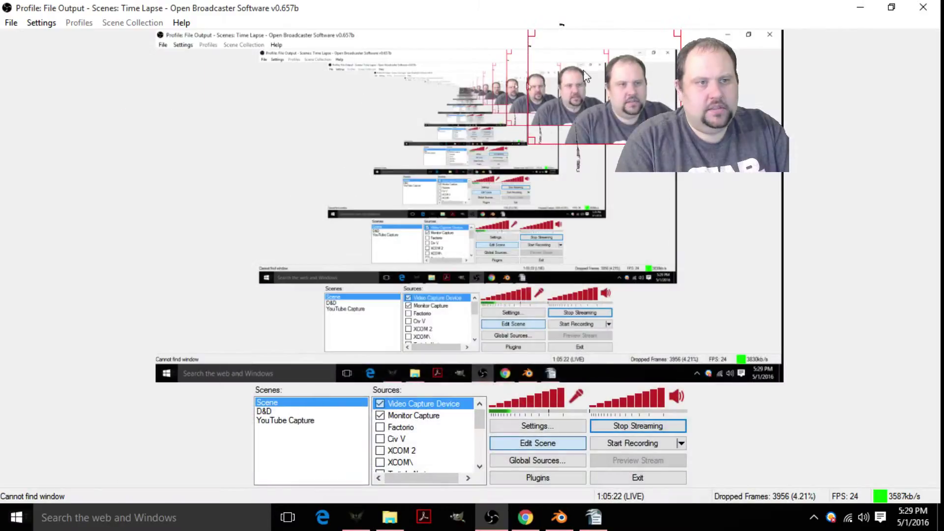
- Hide OBS, close the Elite Dangerous launcher, and launch ShaderMap from its desktop shortcut
left_click(866, 10)
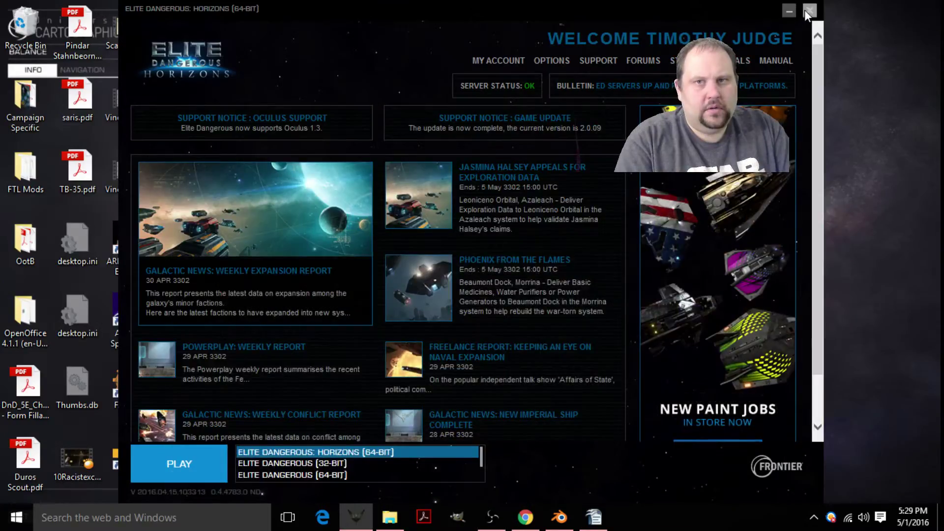
left_click(809, 11)
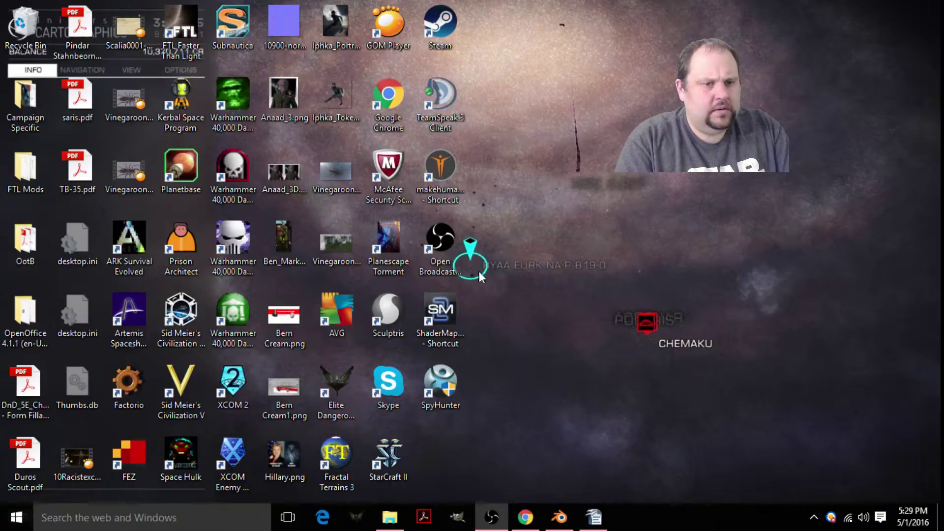
double_click(442, 310)
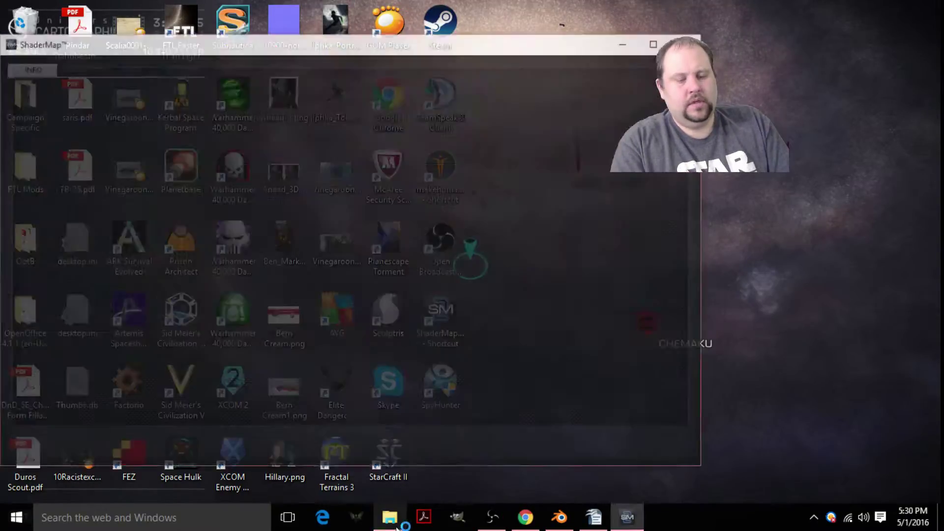
- Drag WoodFine0050_1_S.jpg from the Wood folder into ShaderMap as the source Color Texture
left_click(396, 528)
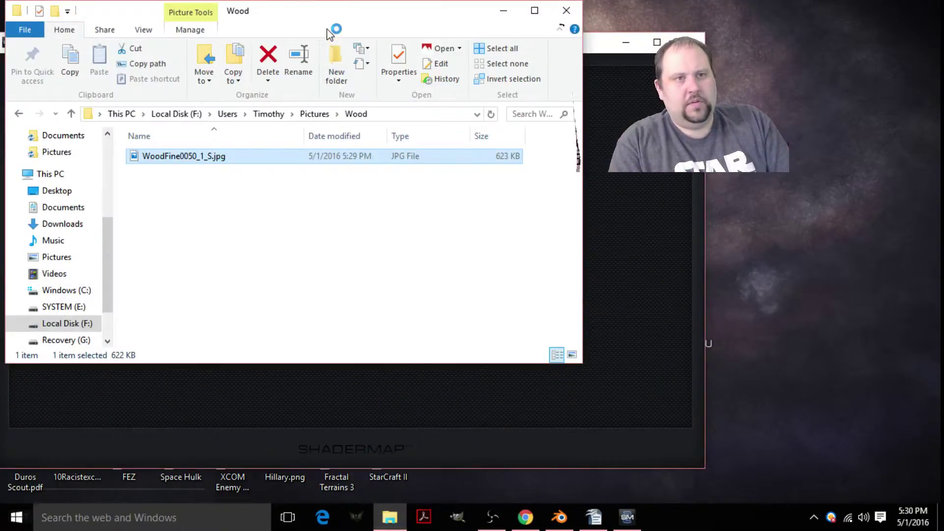
left_click_drag(338, 28, 20, 172)
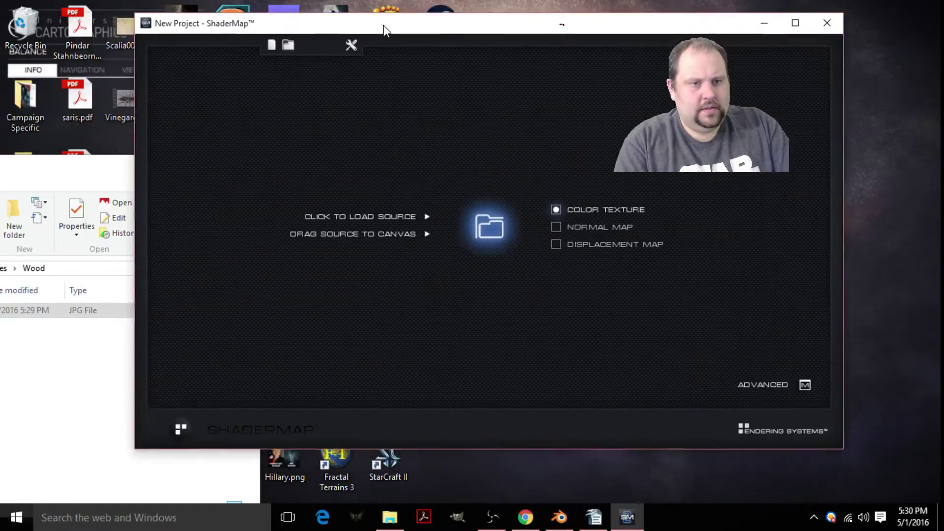
left_click(101, 404)
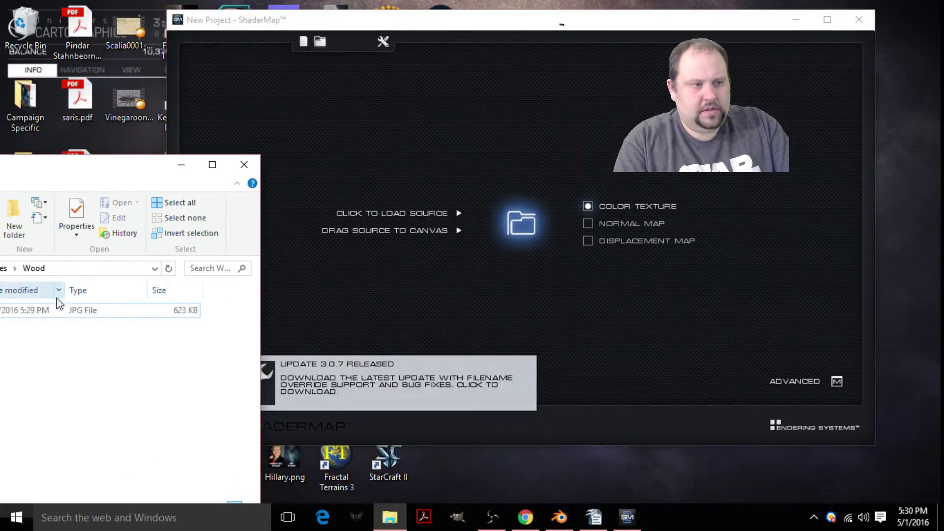
left_click_drag(53, 315, 616, 202)
left_click_drag(506, 266, 506, 265)
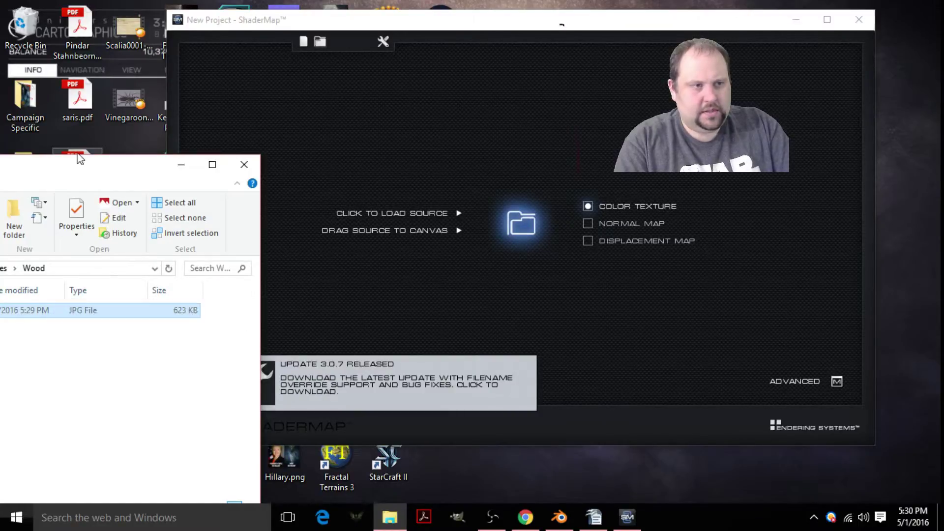
left_click_drag(90, 167, 280, 127)
left_click_drag(47, 310, 608, 223)
- Move the Wood folder window aside, minimize it, and maximize ShaderMap to full screen
left_click_drag(302, 137, 1, 206)
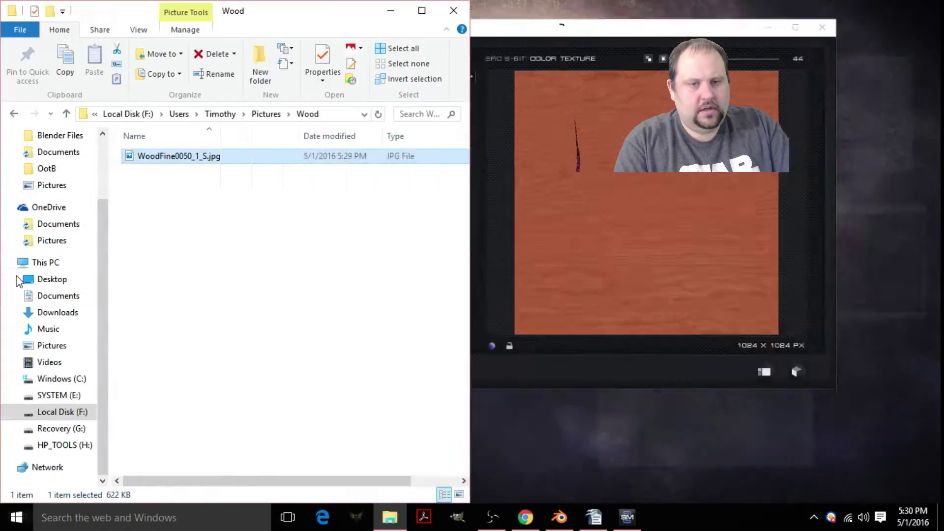
left_click(644, 103)
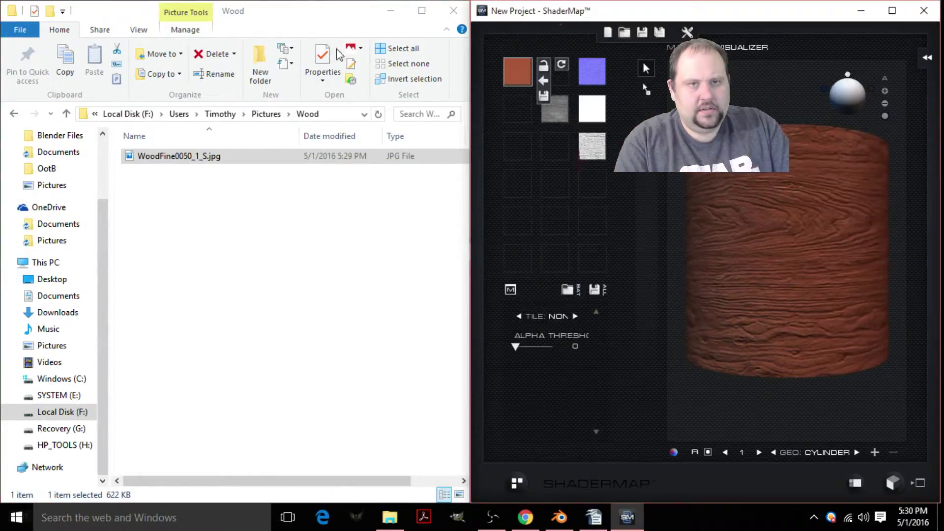
left_click(391, 10)
left_click(893, 12)
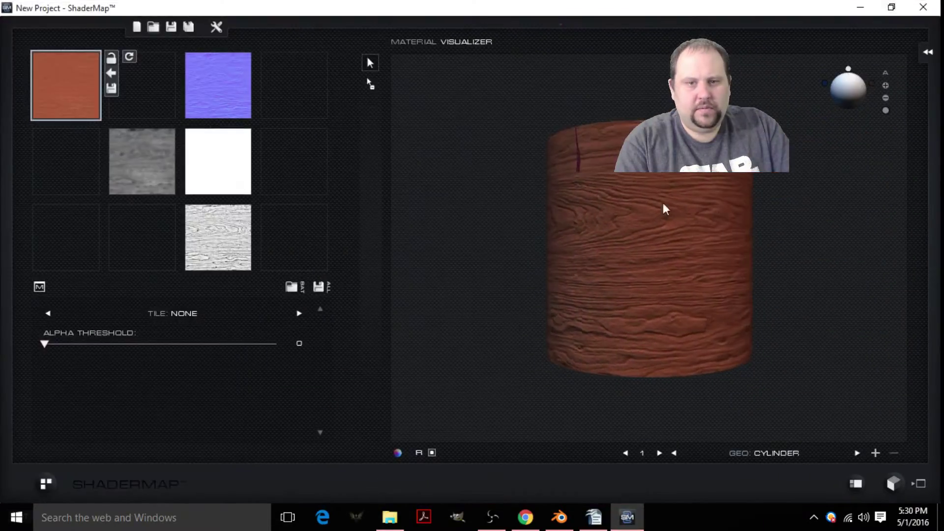
left_click_drag(664, 207, 678, 234)
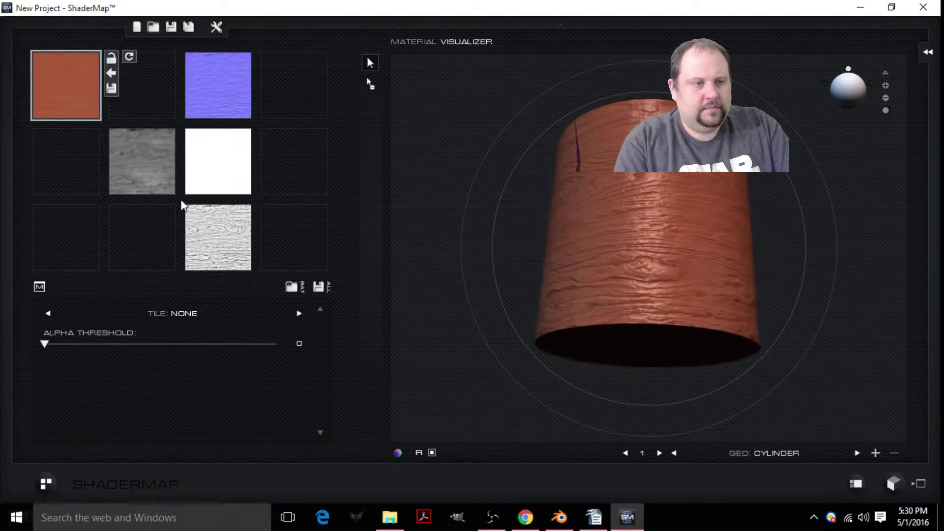
- Inspect the height, specular, colour and normal map nodes, then begin saving the normal map
left_click(170, 173)
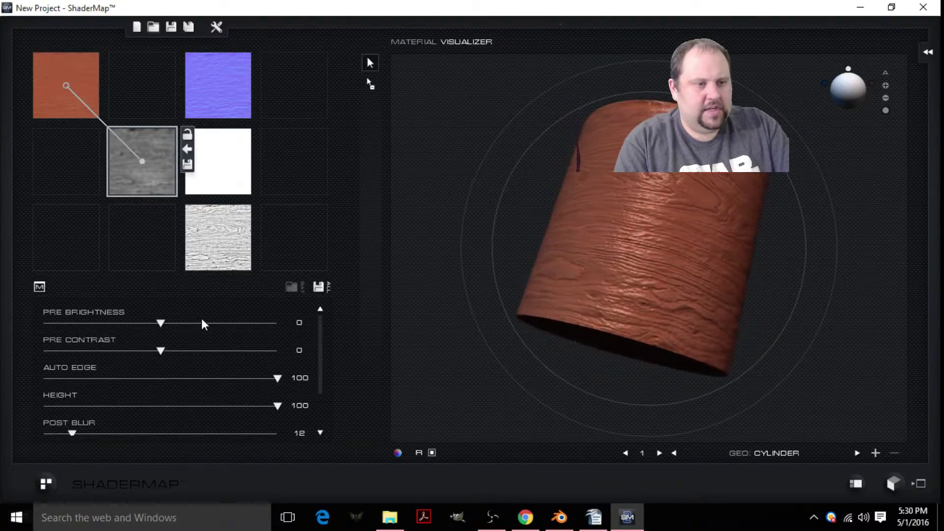
left_click(216, 165)
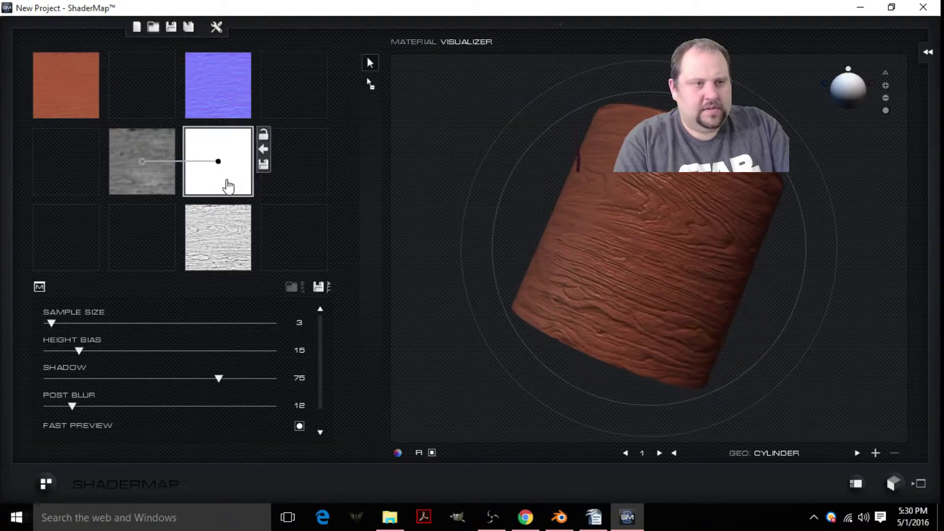
left_click_drag(233, 187, 218, 167)
left_click(230, 232)
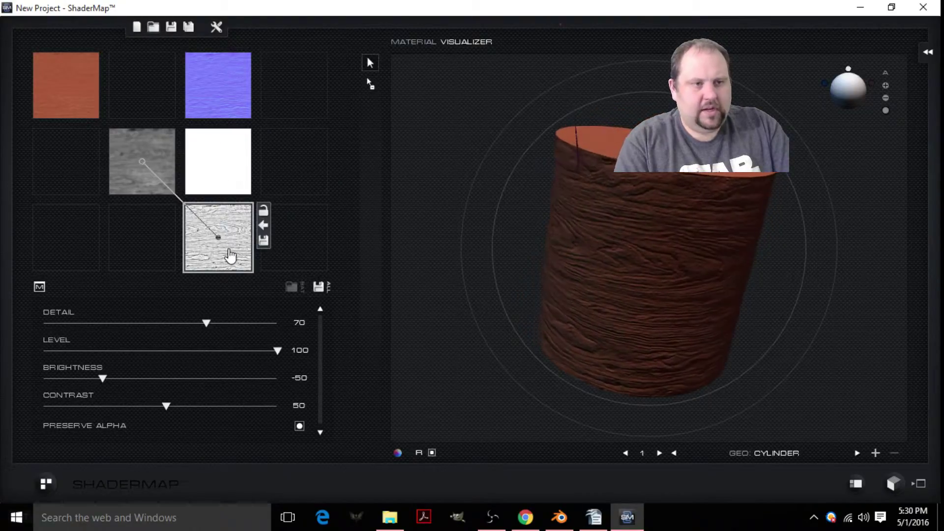
left_click(237, 114)
left_click_drag(621, 221, 636, 284)
left_click_drag(712, 268, 636, 210)
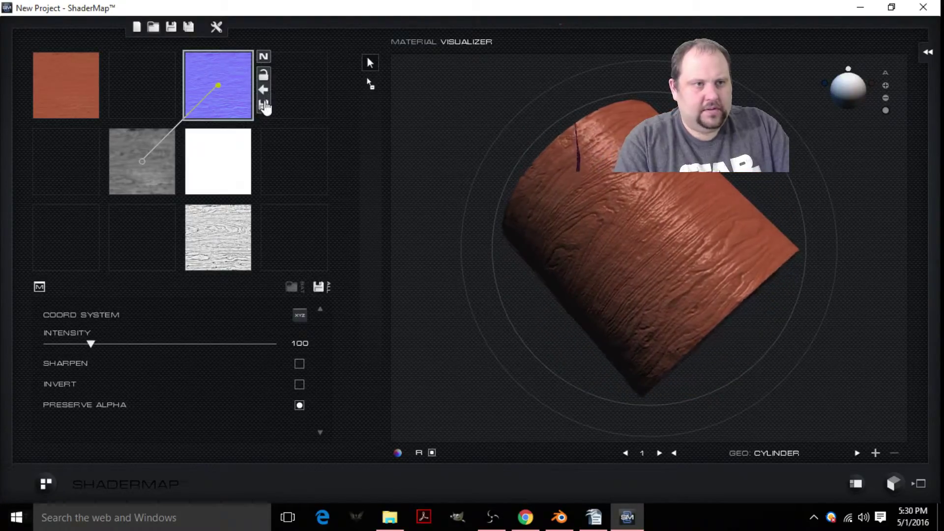
left_click(264, 105)
left_click(432, 62)
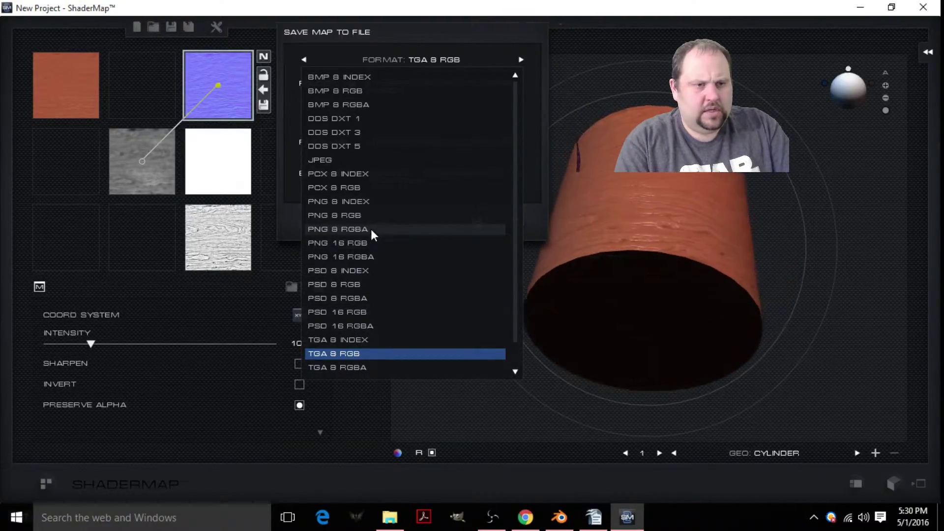
- Save the normal map as PNG 16 RGB and the specular map as PCX 8 RGB
left_click(362, 245)
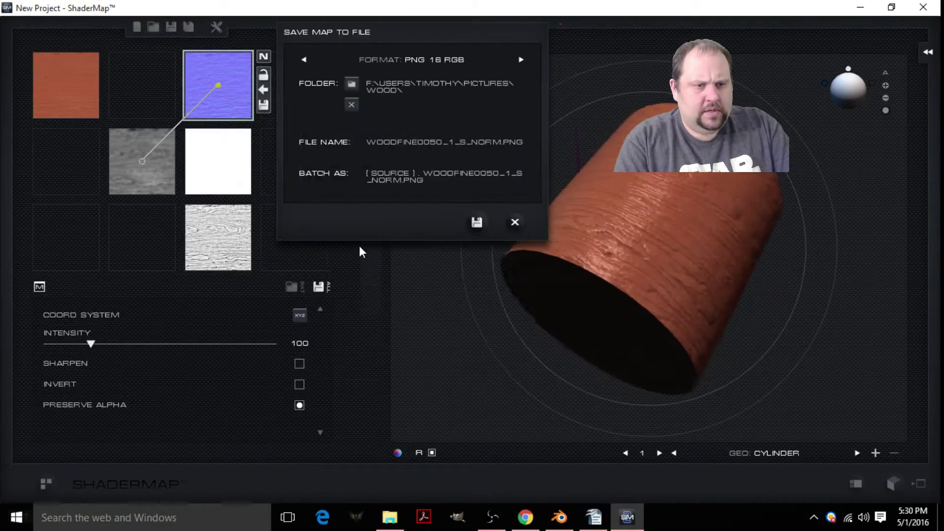
left_click(477, 223)
left_click(248, 236)
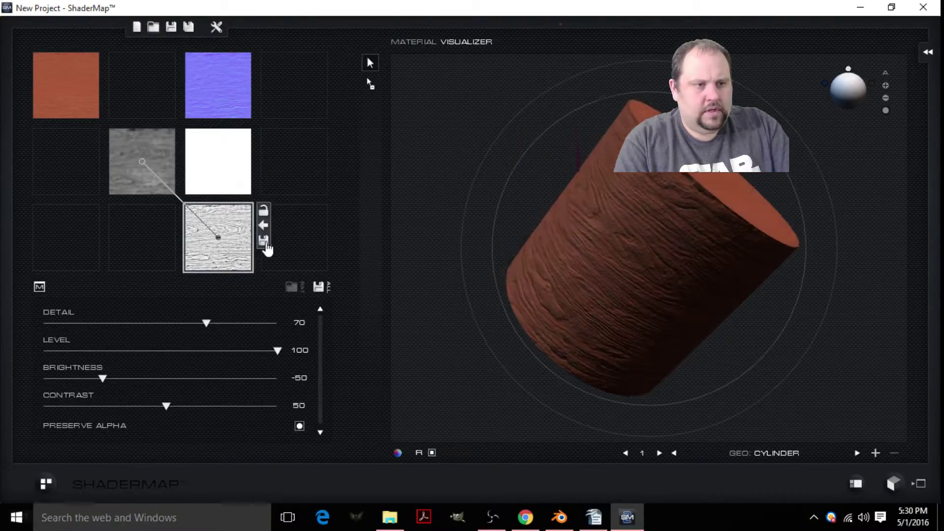
left_click(264, 241)
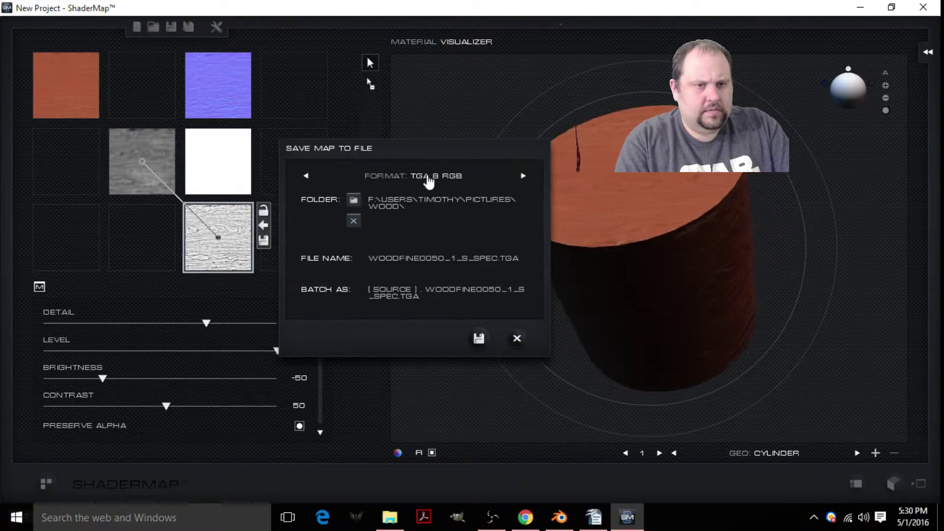
left_click(427, 176)
left_click(348, 305)
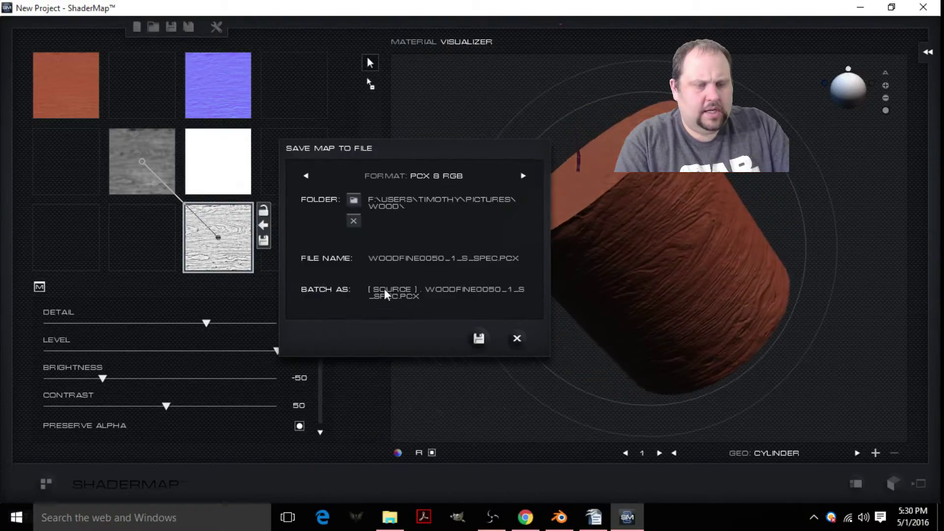
left_click(479, 339)
- Save the grey displacement map as PNG 16 RGB, then minimize ShaderMap
left_click(167, 165)
left_click(187, 166)
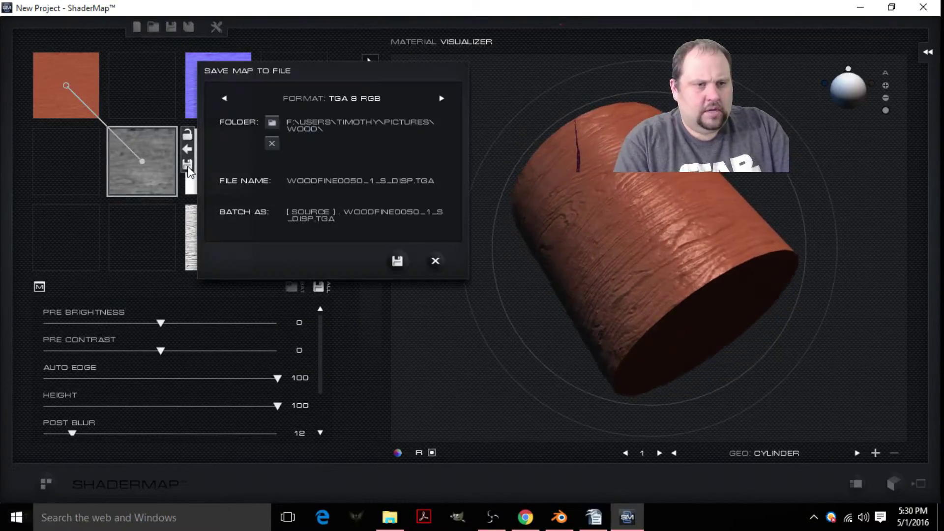
left_click(350, 101)
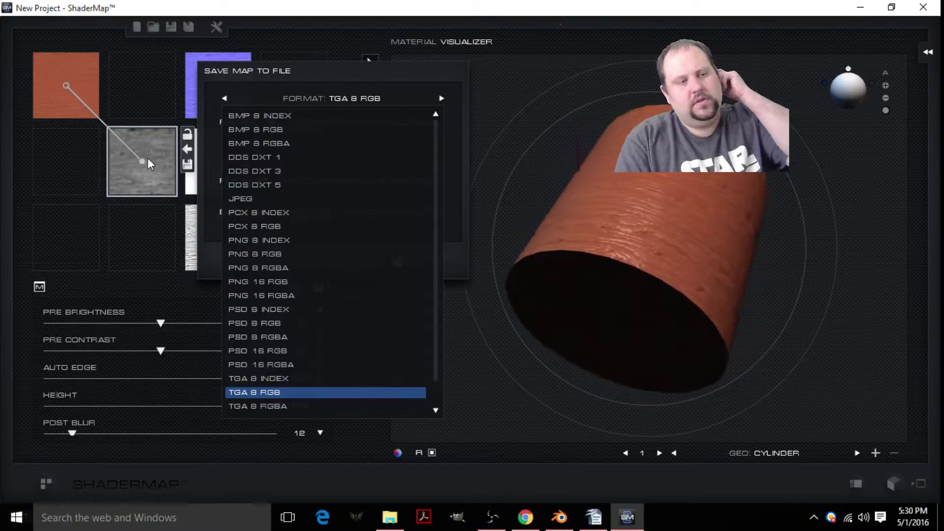
left_click(265, 280)
left_click(397, 261)
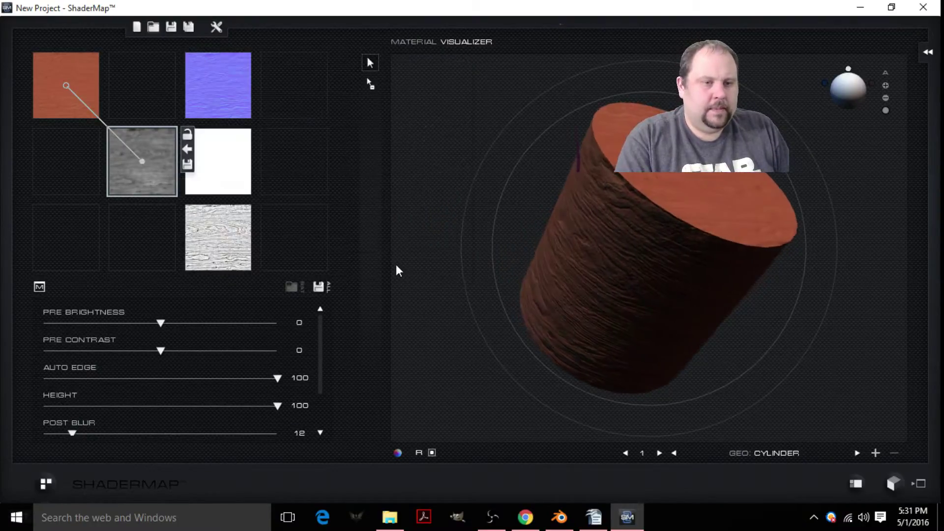
left_click(860, 7)
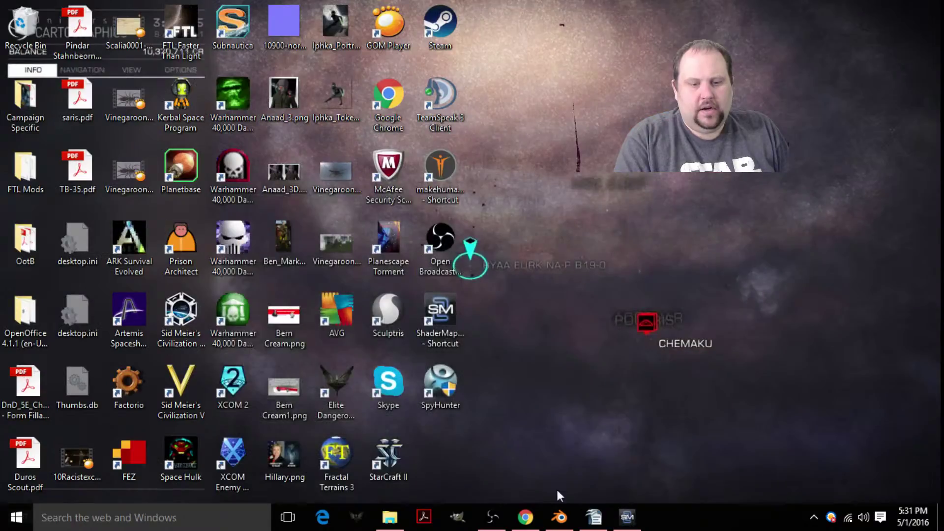
- Restore Blender and turn the second 3D view into a Node Editor
left_click(559, 517)
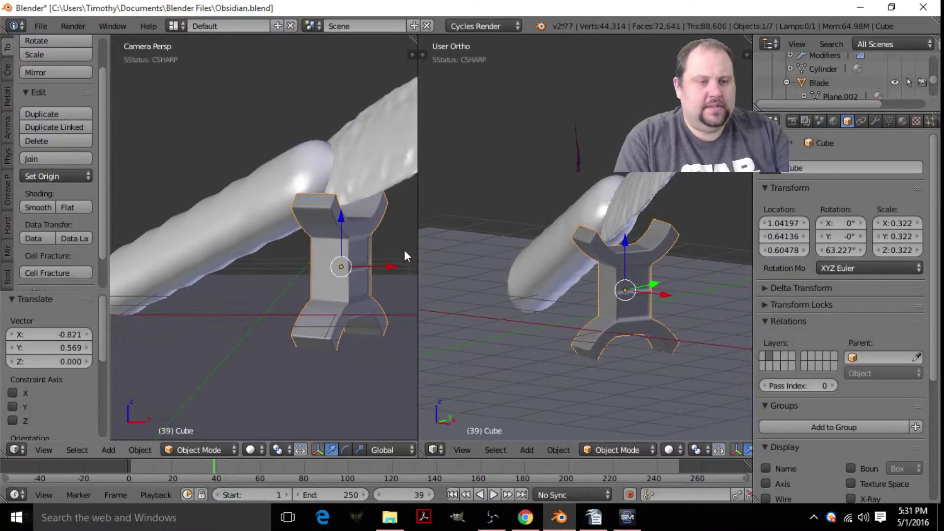
left_click(434, 453)
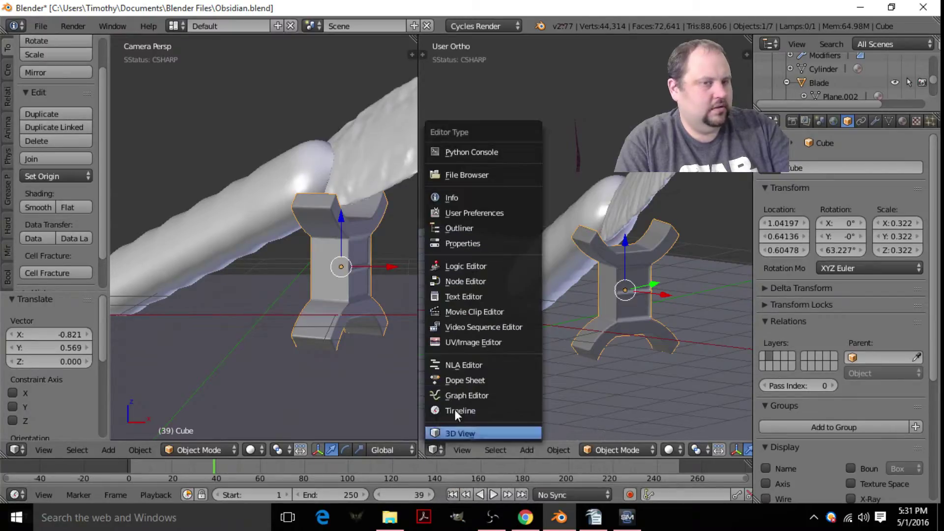
left_click(491, 281)
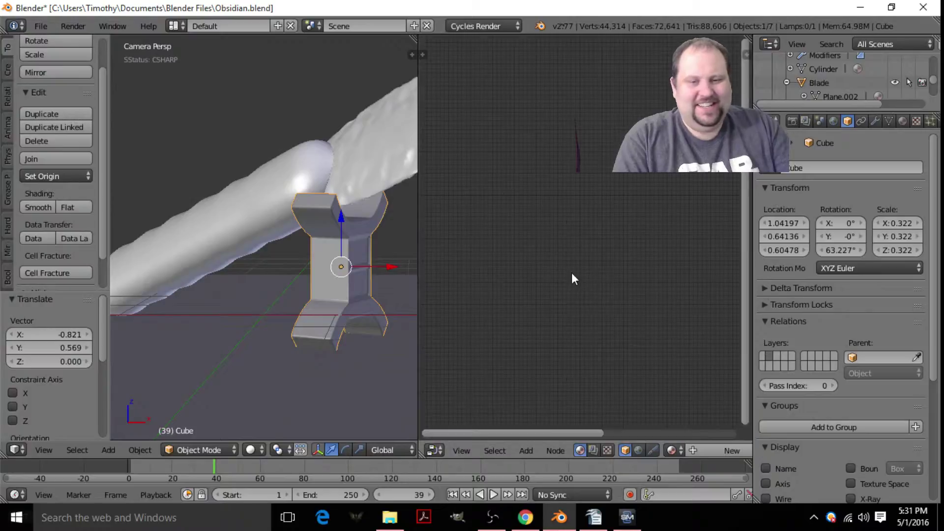
- Give the cube a new material named Wood
left_click(902, 120)
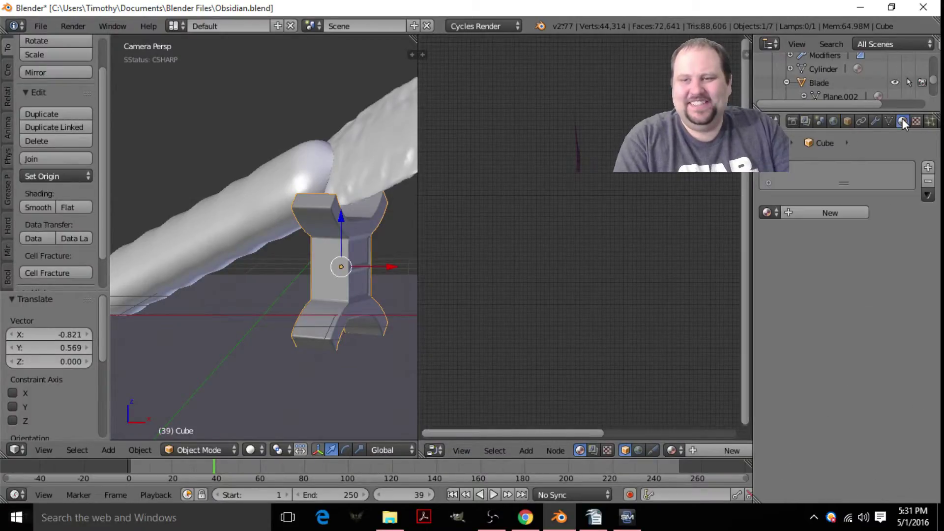
left_click(799, 210)
type("Wood")
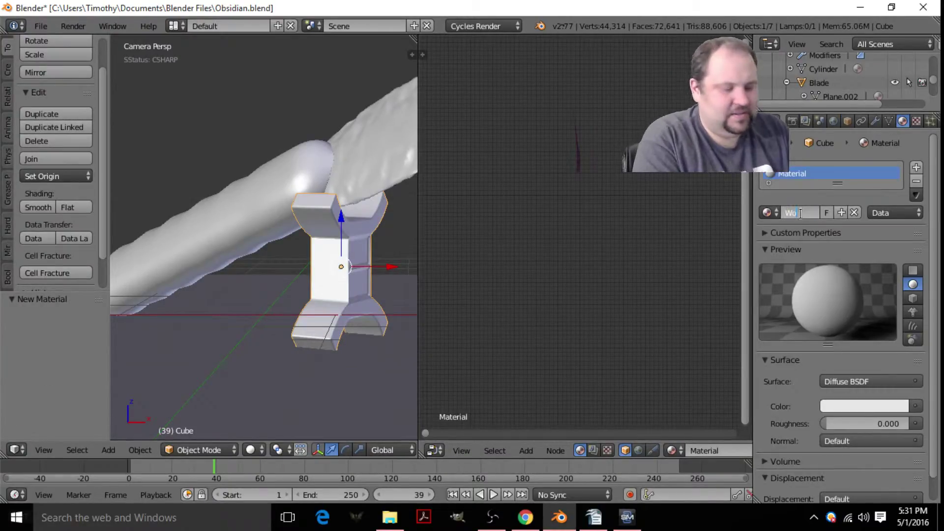
key("Return")
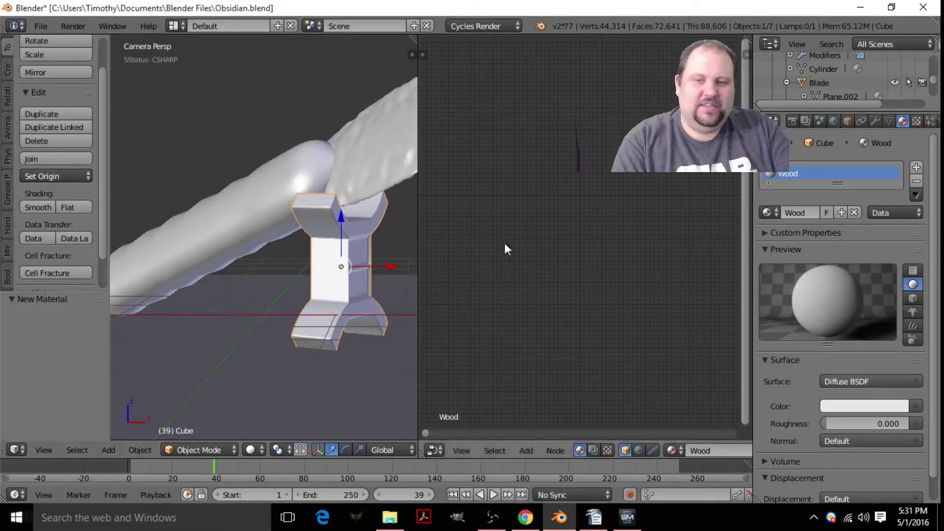
- Widen the Node Editor and frame the Wood material's Diffuse BSDF and Material Output nodes
left_click_drag(417, 241, 320, 251)
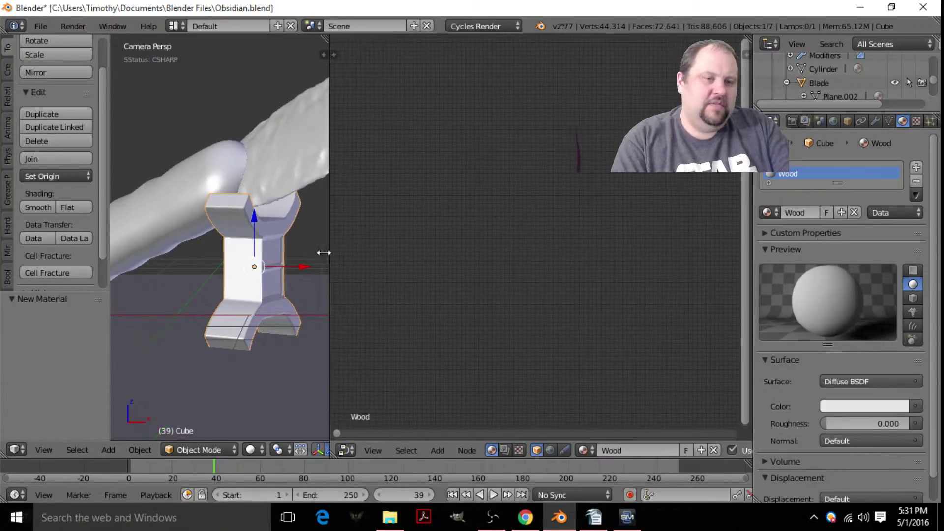
scroll(243, 226, "down", 4)
scroll(271, 213, "down", 2)
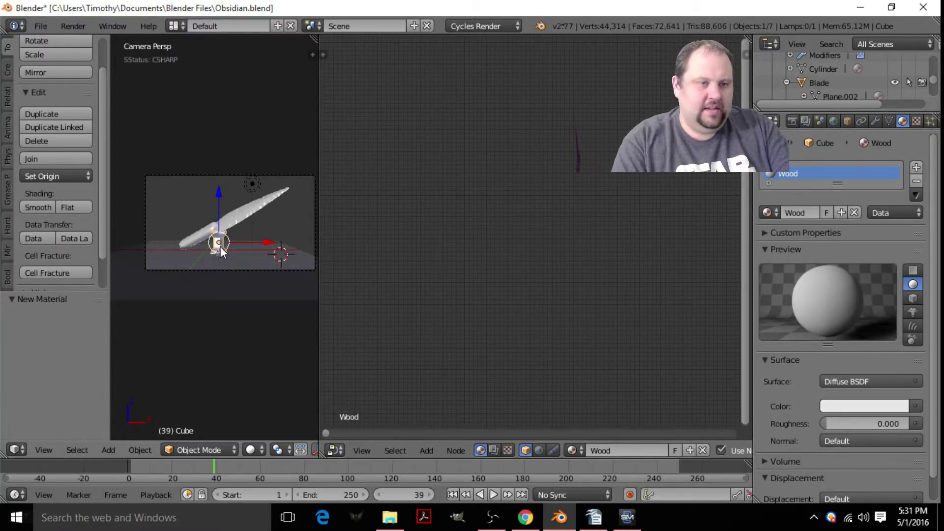
scroll(263, 231, "up", 3)
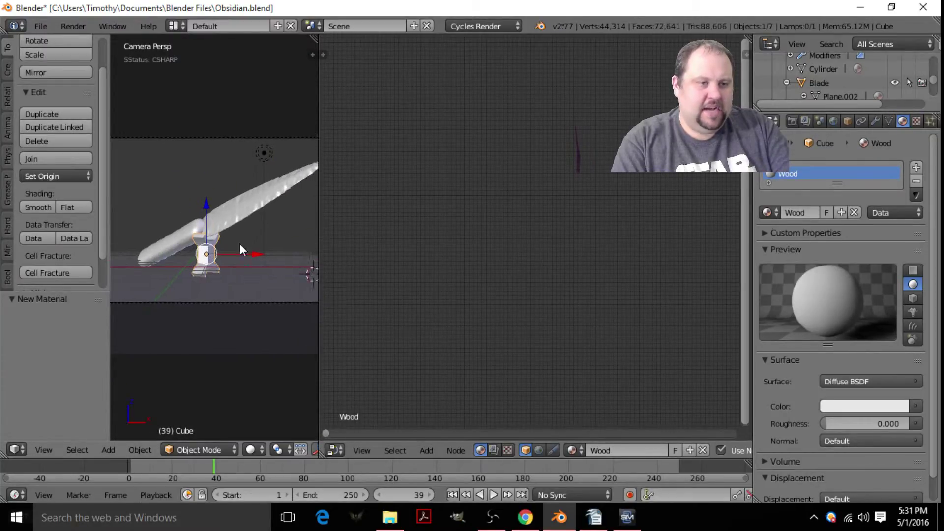
middle_click_drag(240, 243, 217, 258, "shift")
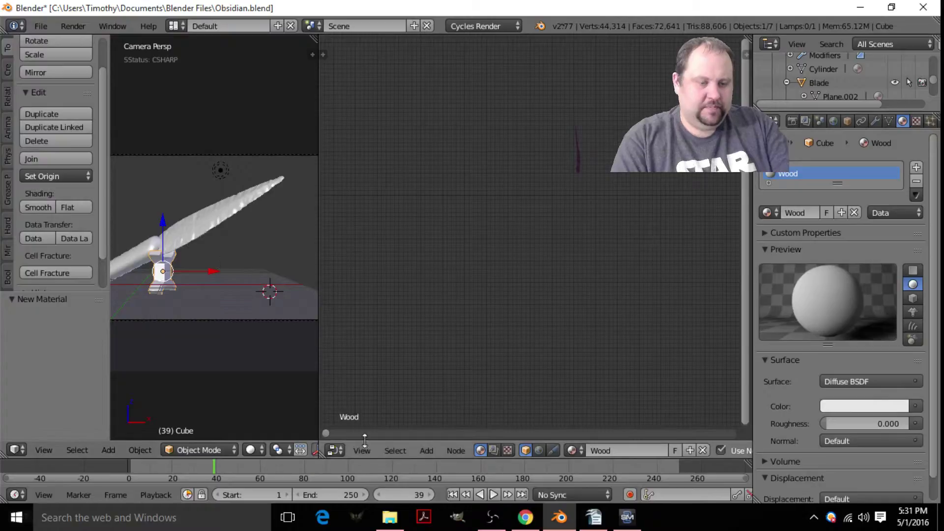
left_click(335, 450)
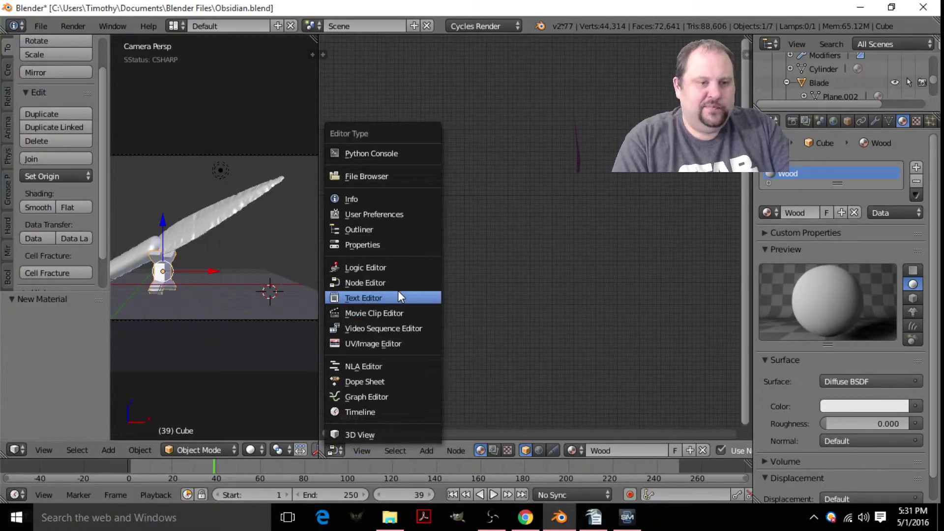
left_click(379, 283)
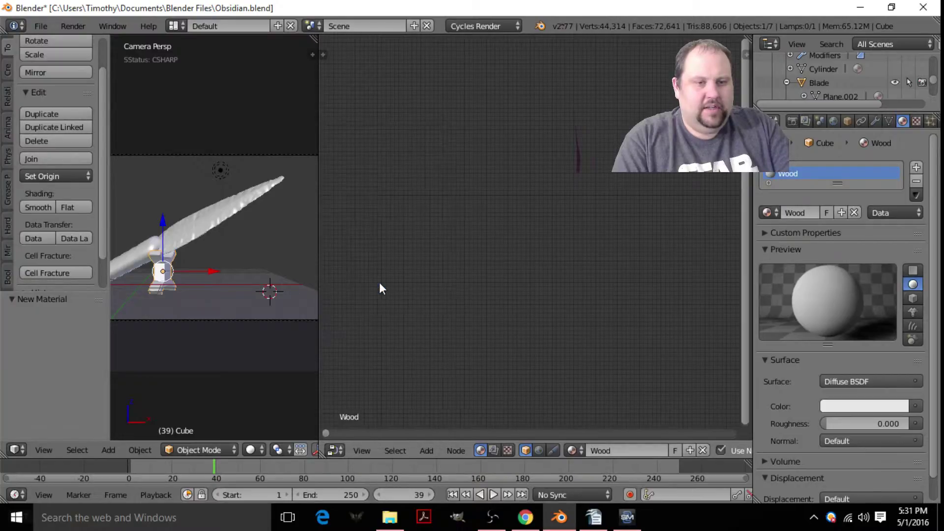
scroll(559, 261, "down", 4)
middle_click_drag(620, 216, 514, 202)
scroll(501, 282, "up", 4)
- Add an Image Texture node to the Wood material
key("shift+a")
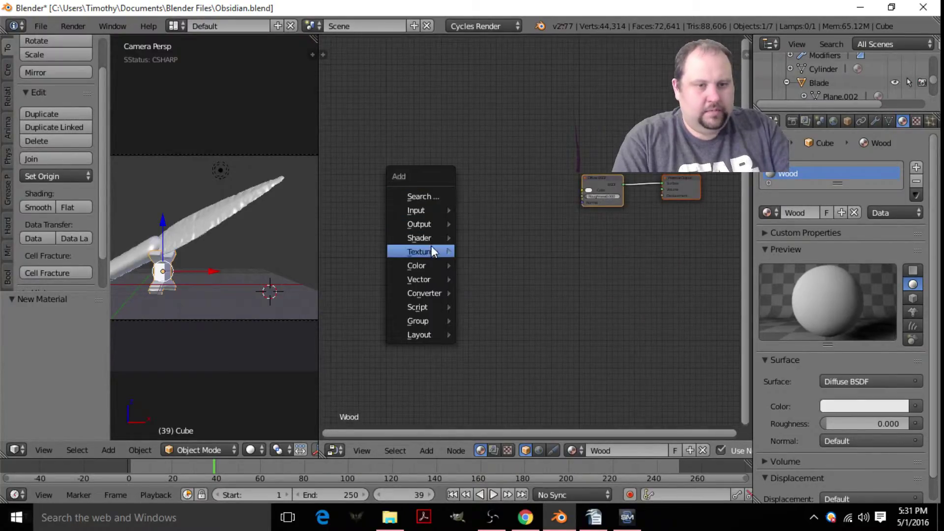
mouse_move(427, 251)
left_click(516, 251)
left_click(465, 178)
- Browse the Pictures folders for the wood image in thumbnail view, checking Wood in File Explorer
left_click(465, 182)
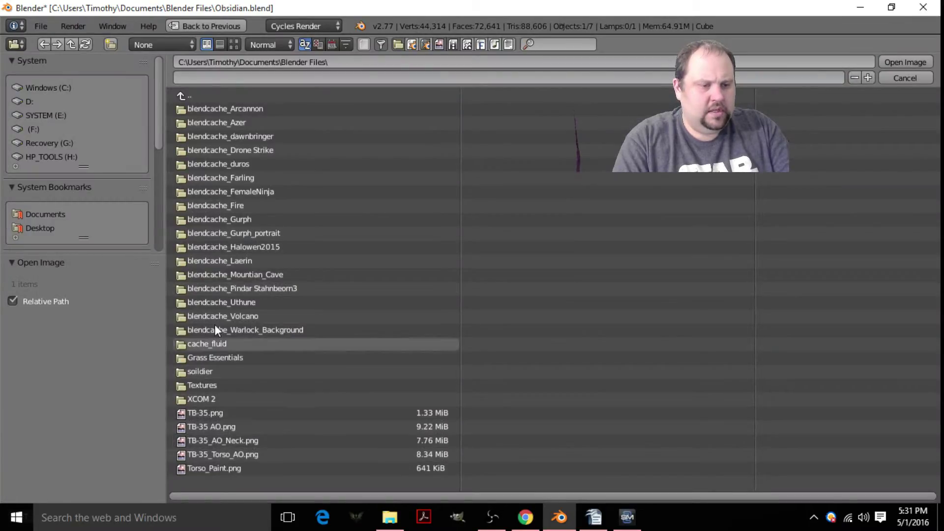
scroll(70, 218, "down", 6)
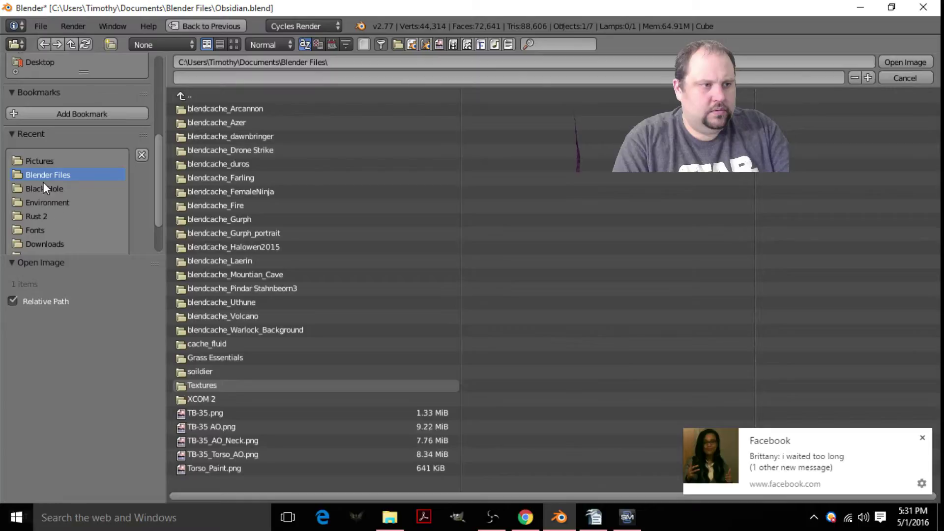
scroll(42, 172, "down", 1)
left_click(34, 134)
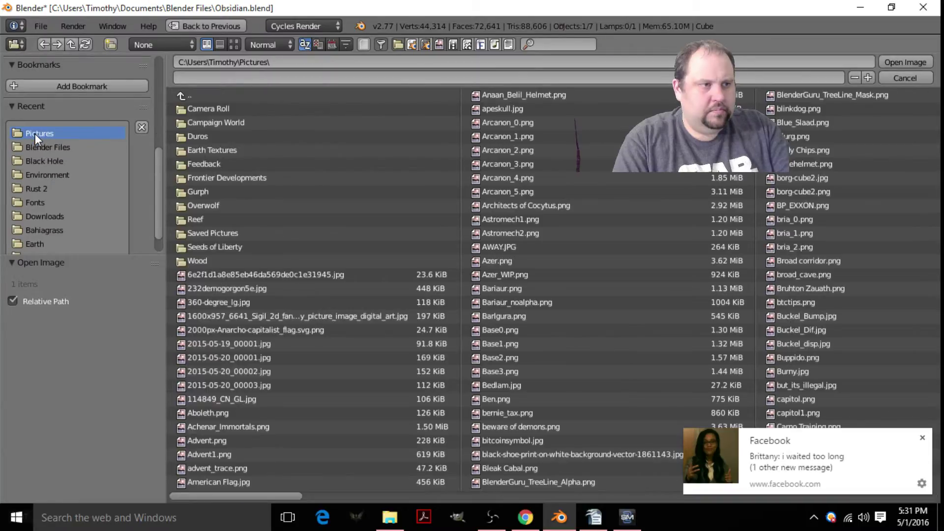
left_click(209, 259)
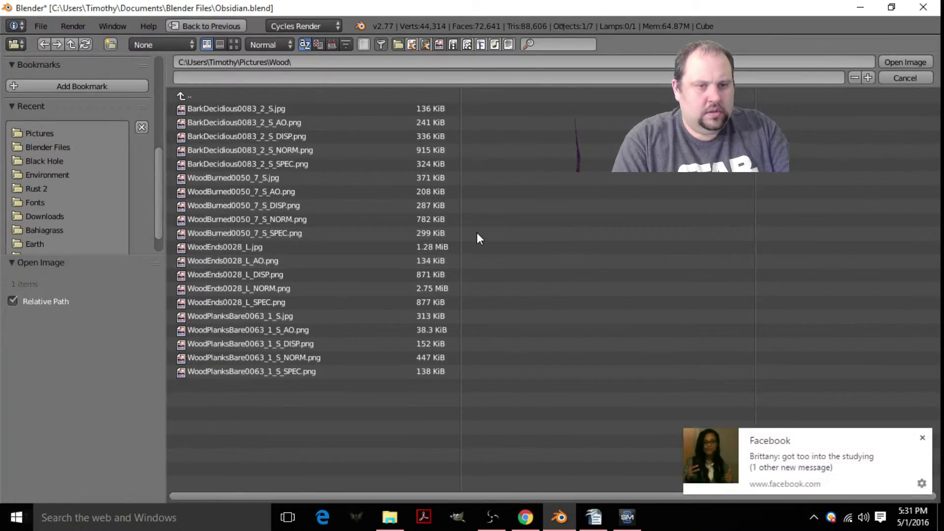
left_click(922, 438)
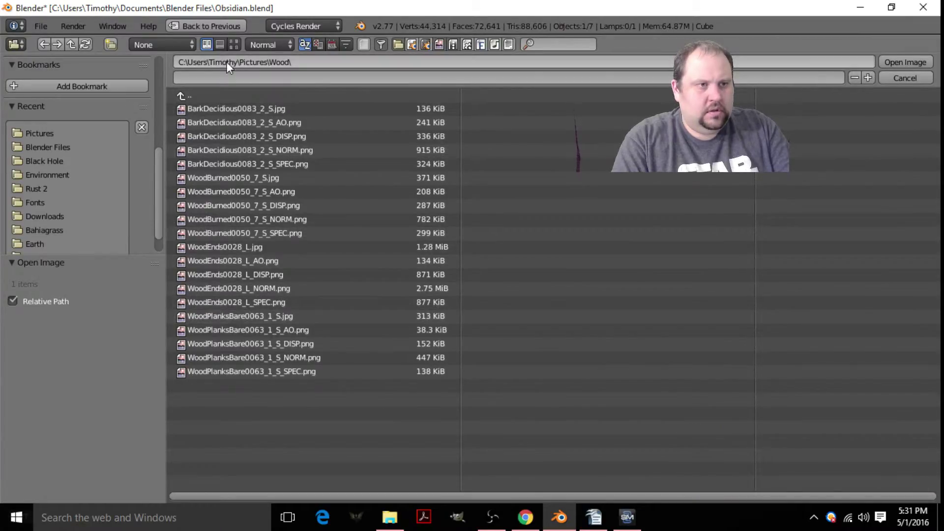
left_click(235, 45)
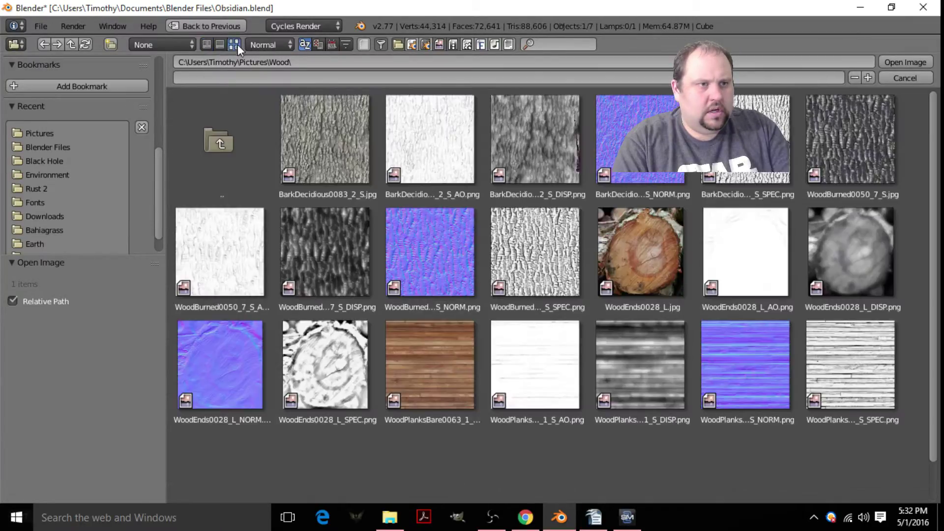
scroll(85, 169, "up", 6)
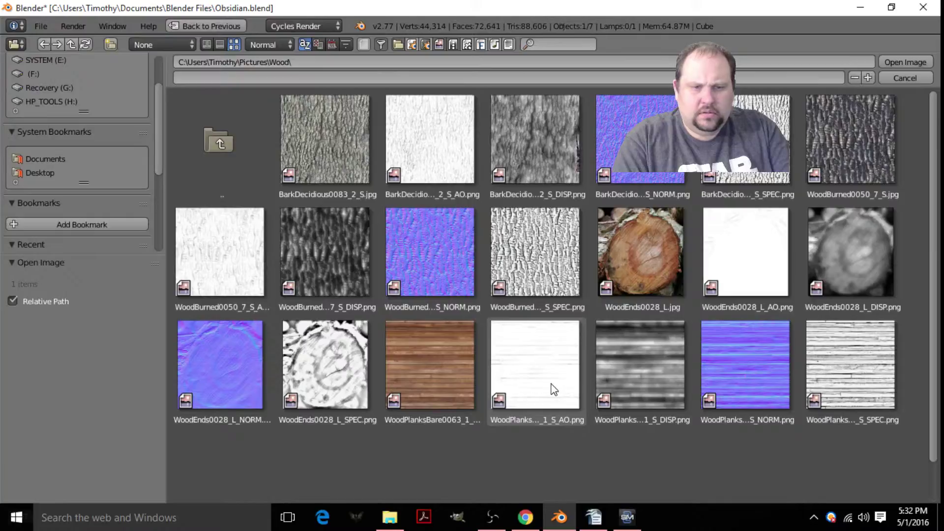
left_click(217, 131)
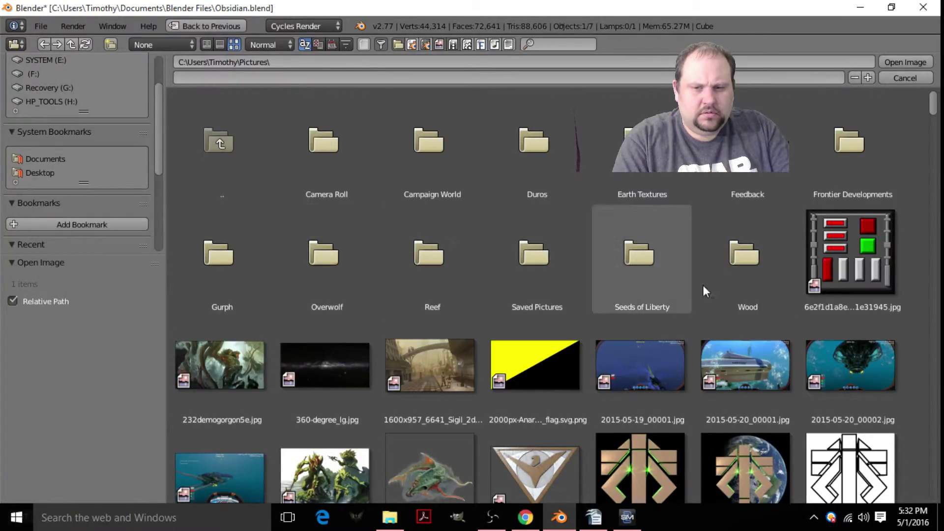
left_click(393, 520)
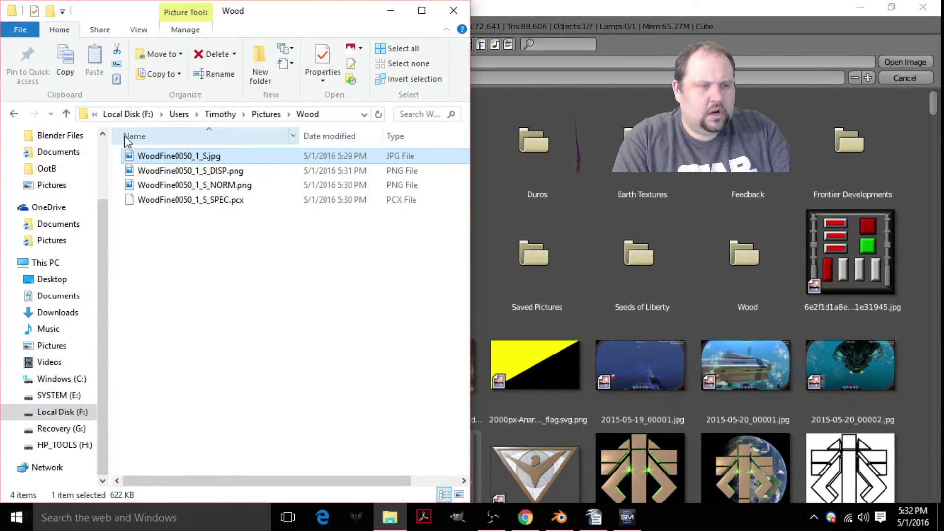
left_click(509, 123)
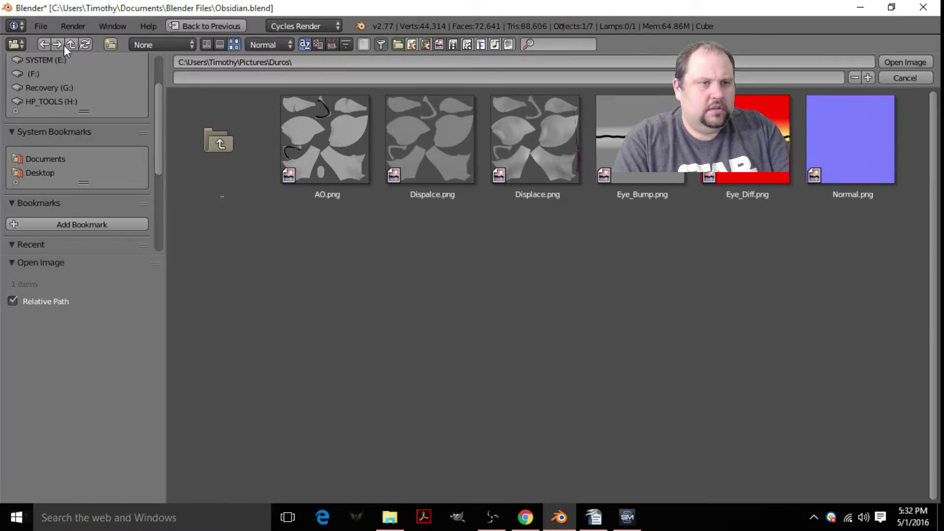
- Change the path to drive F, open Pictures\Wood and load WoodFine0050_1_S.jpg
left_click(77, 49)
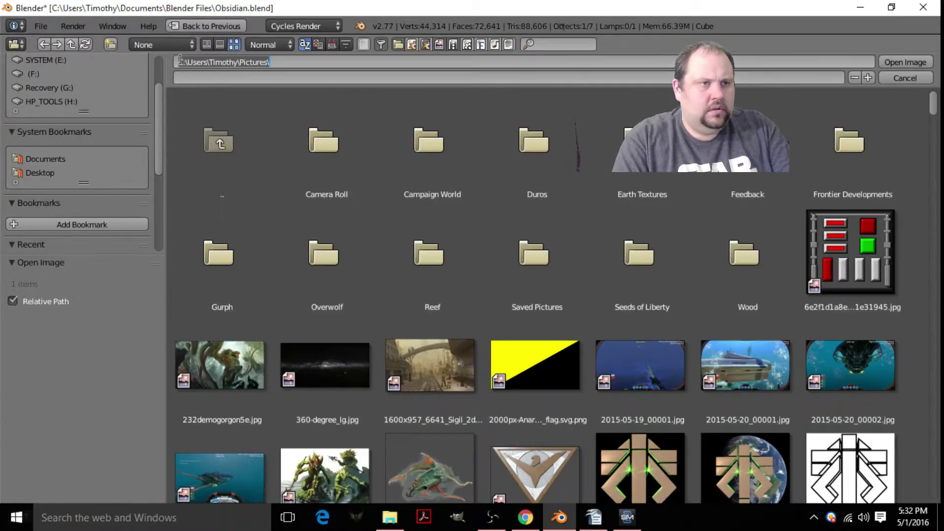
type("F")
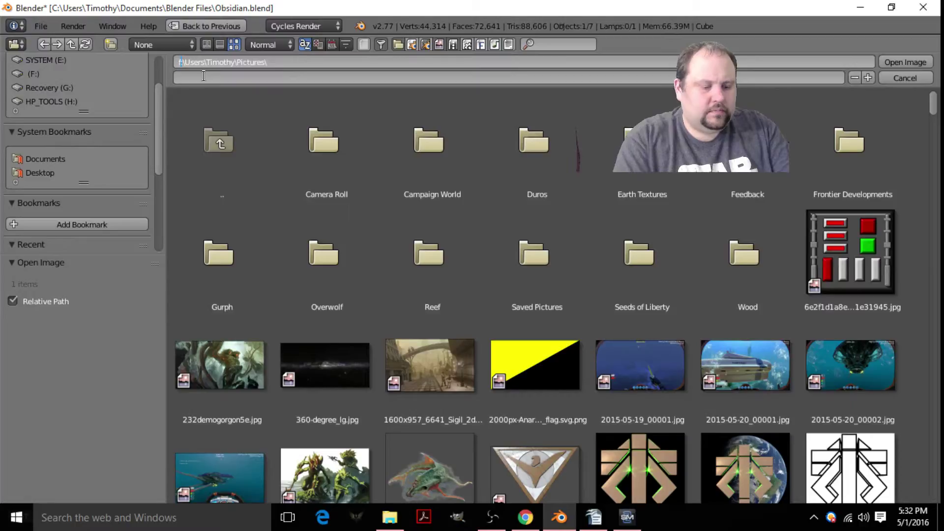
key("Return")
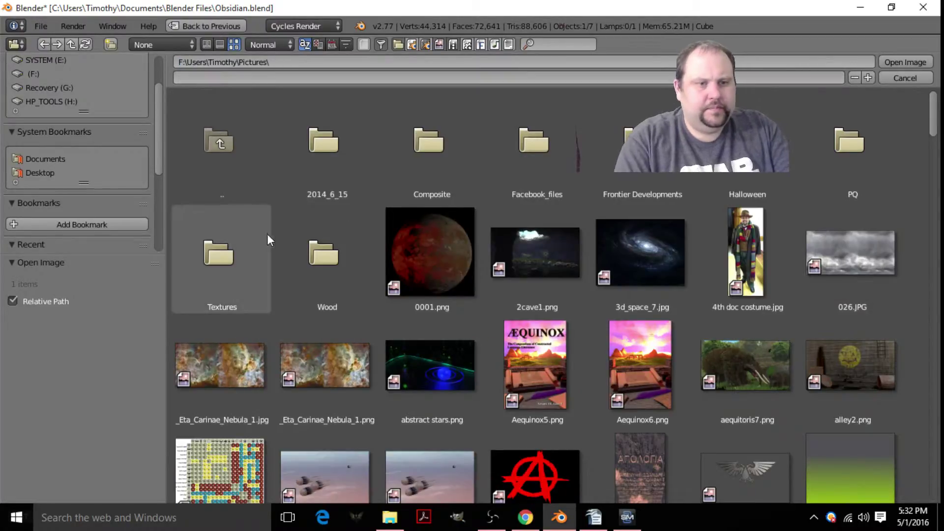
left_click(339, 247)
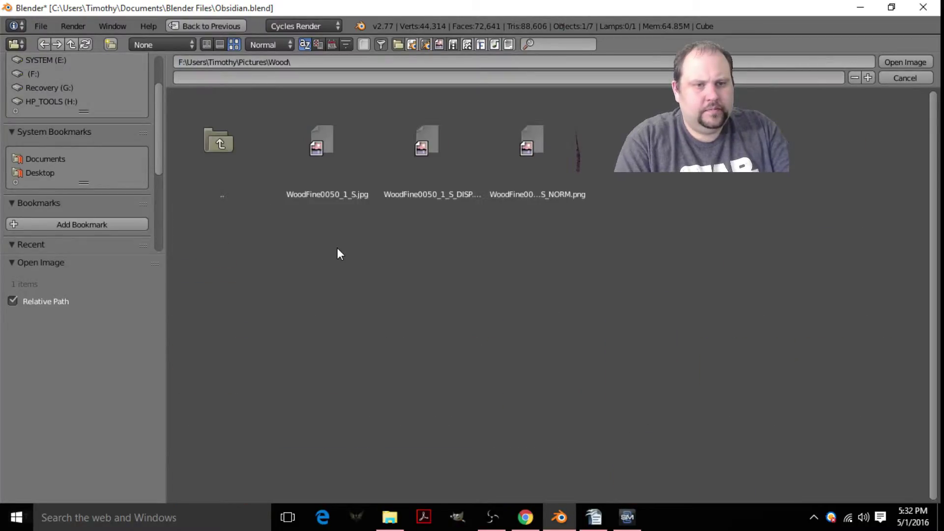
left_click(348, 143)
left_click(903, 64)
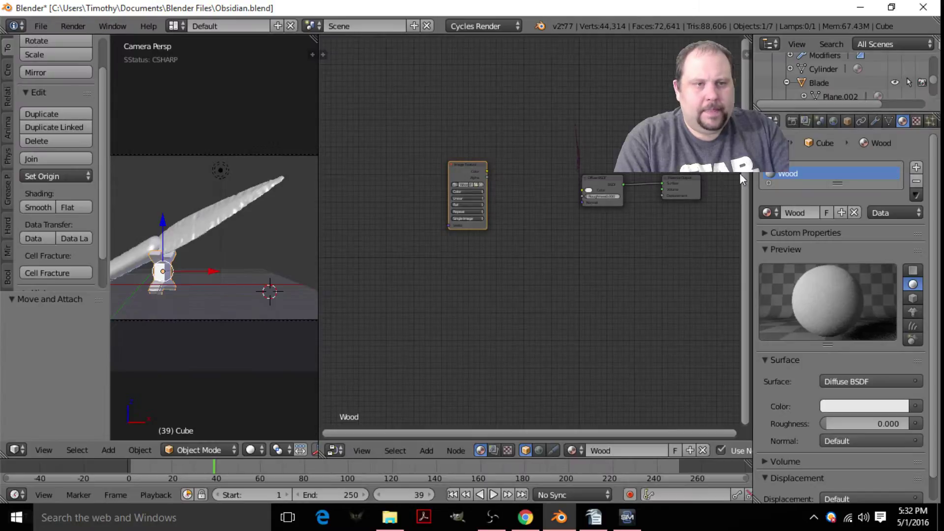
- Connect the Image Texture Color to the Diffuse BSDF Color and preview it on a cube
left_click_drag(488, 171, 584, 191)
left_click(912, 298)
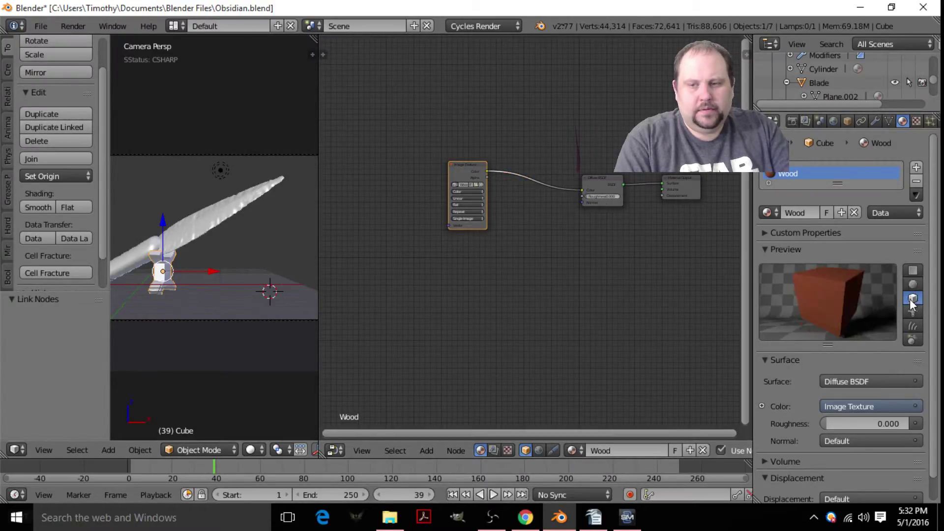
scroll(413, 238, "up", 2)
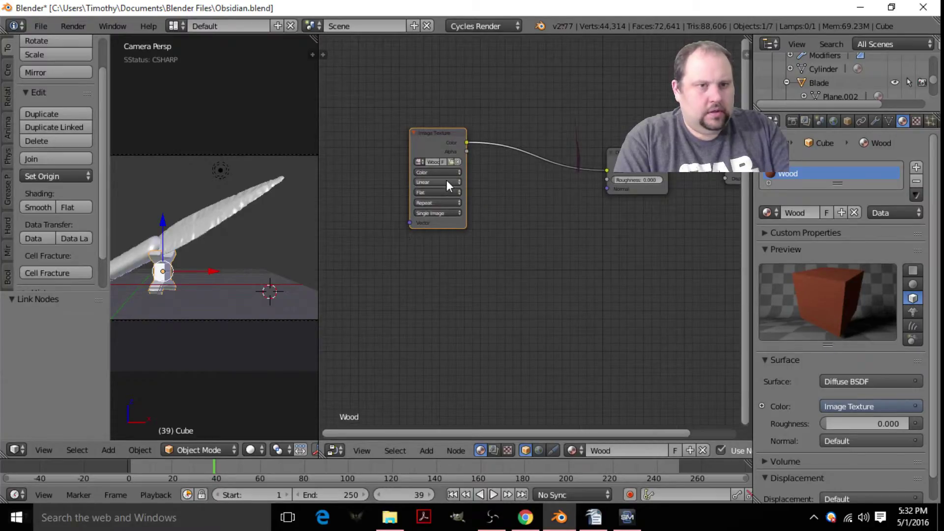
- Set the Image Texture projection from Flat to Box and return the preview to a sphere
left_click(432, 183)
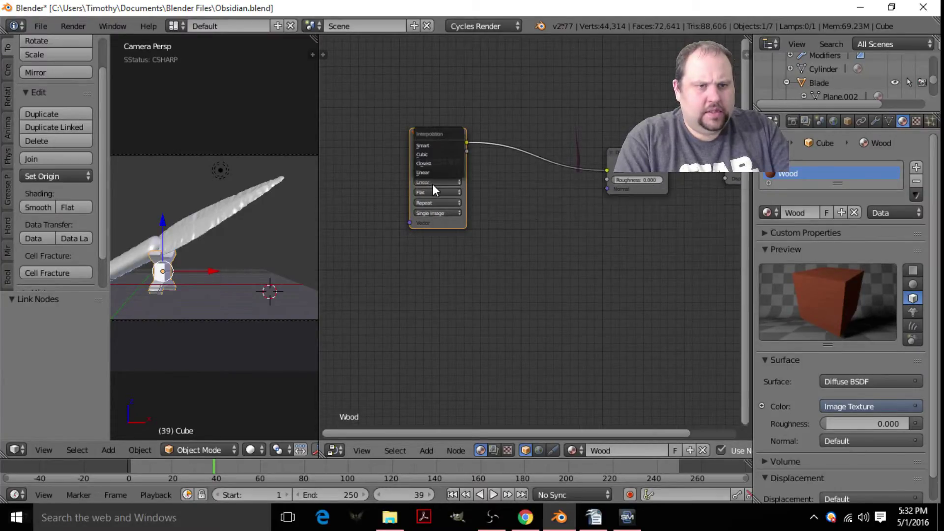
left_click(437, 192)
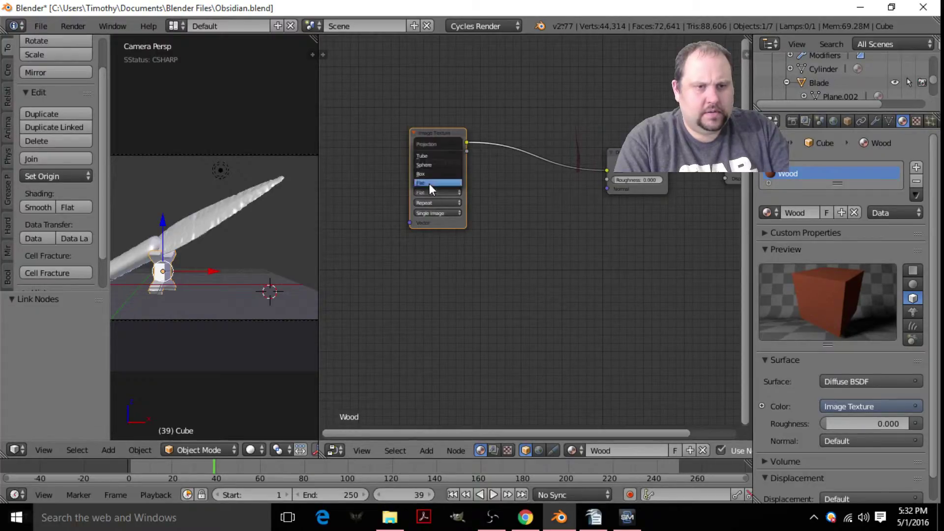
left_click(427, 175)
middle_click_drag(440, 189, 552, 191)
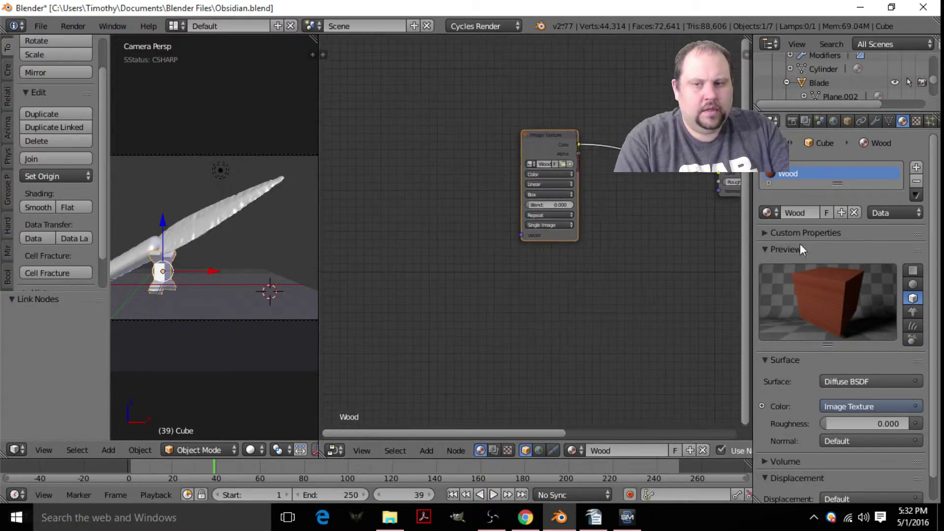
left_click(916, 285)
key("shift+a")
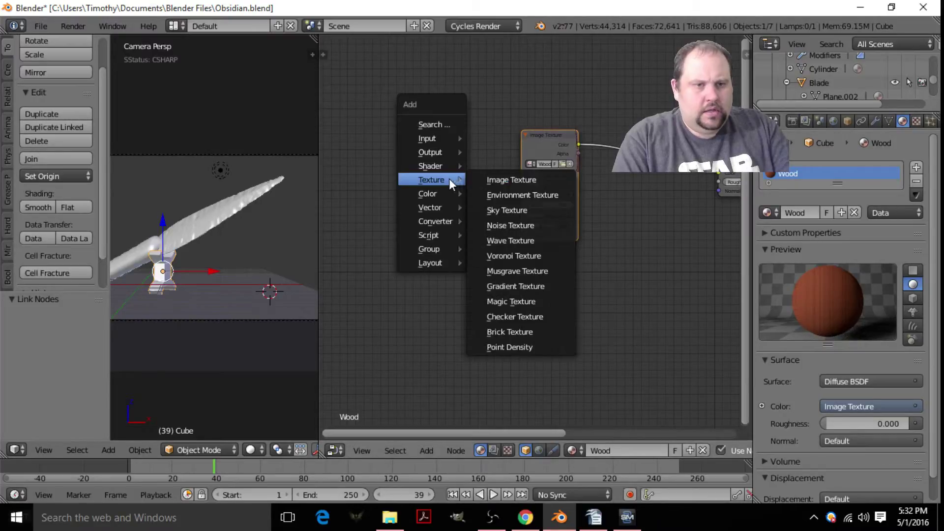
- Add a Texture Coordinate node and link its Generated output to the image's Vector input
mouse_move(418, 141)
left_click(504, 139)
left_click(406, 176)
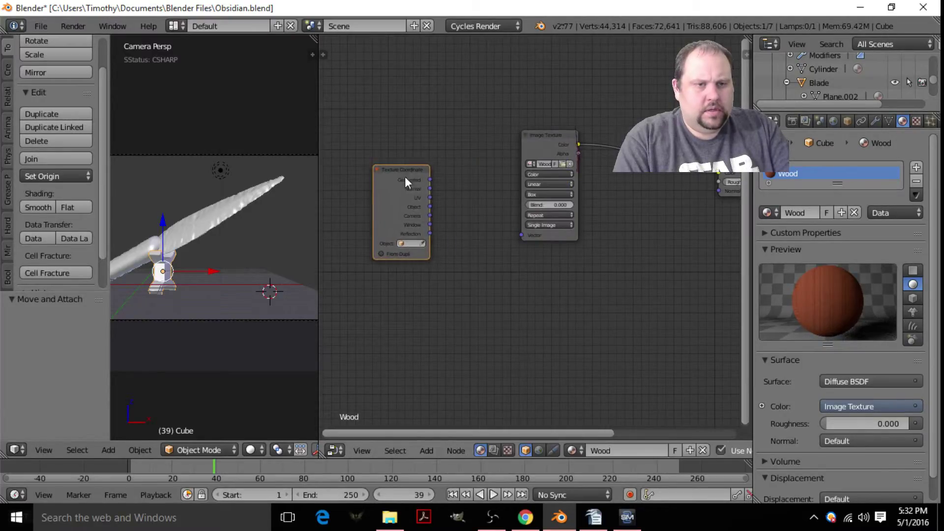
left_click_drag(433, 181, 527, 237)
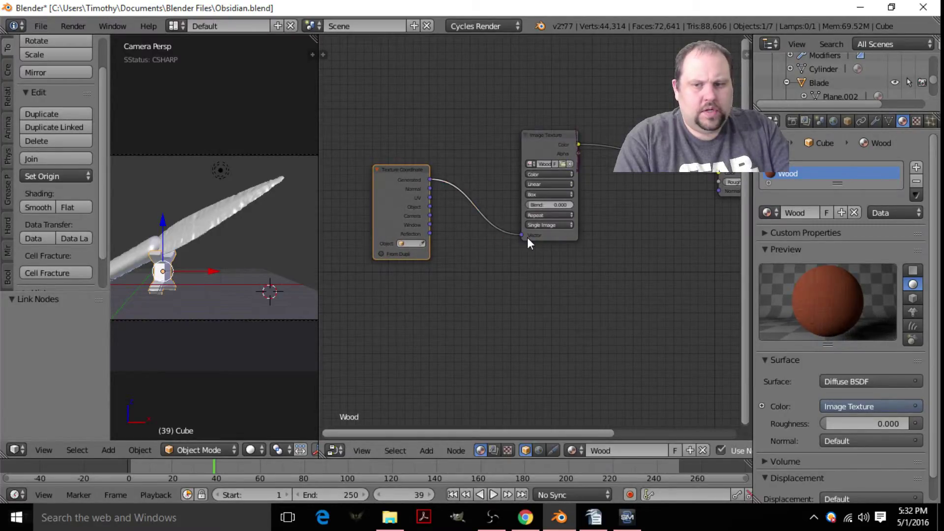
key("shift+z")
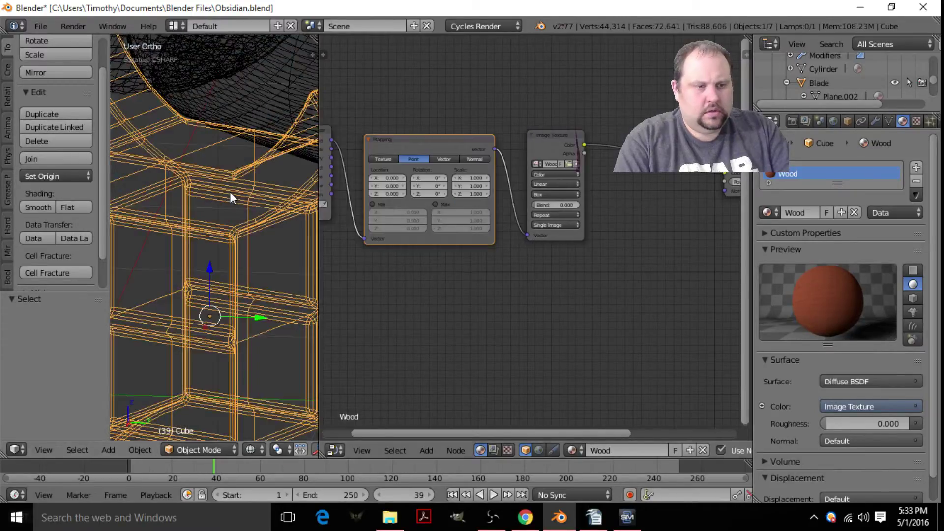
key("z")
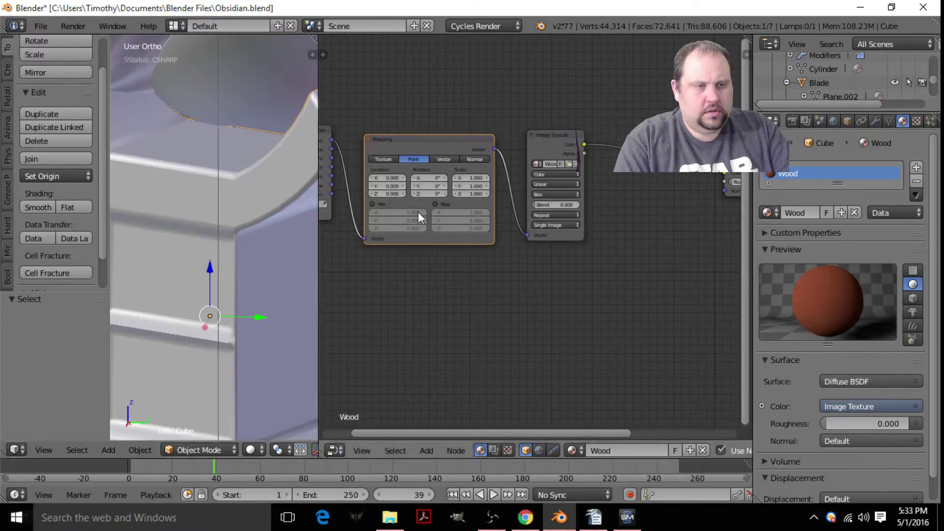
- Set the Mapping node's X and Y scale to 0.5 and switch the viewport to Rendered shading
type(".5")
key("Return")
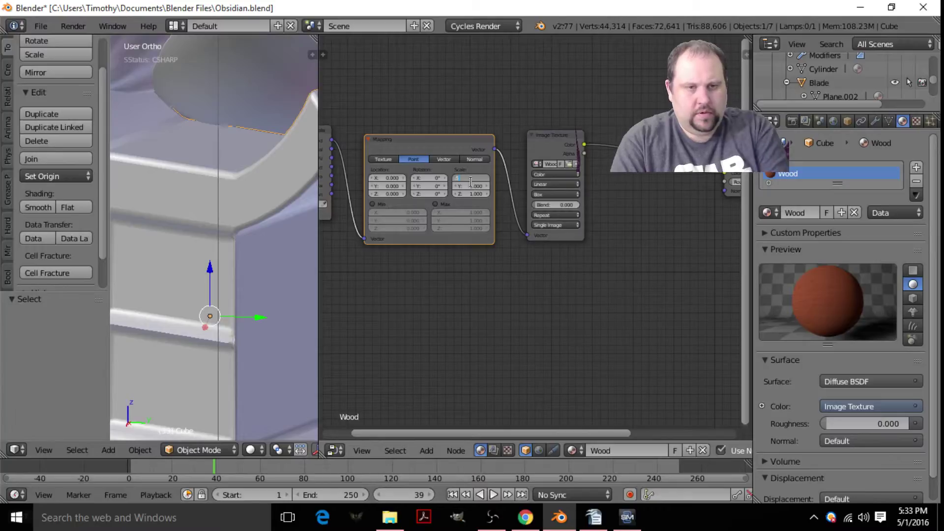
left_click(468, 186)
type(".5")
key("Return")
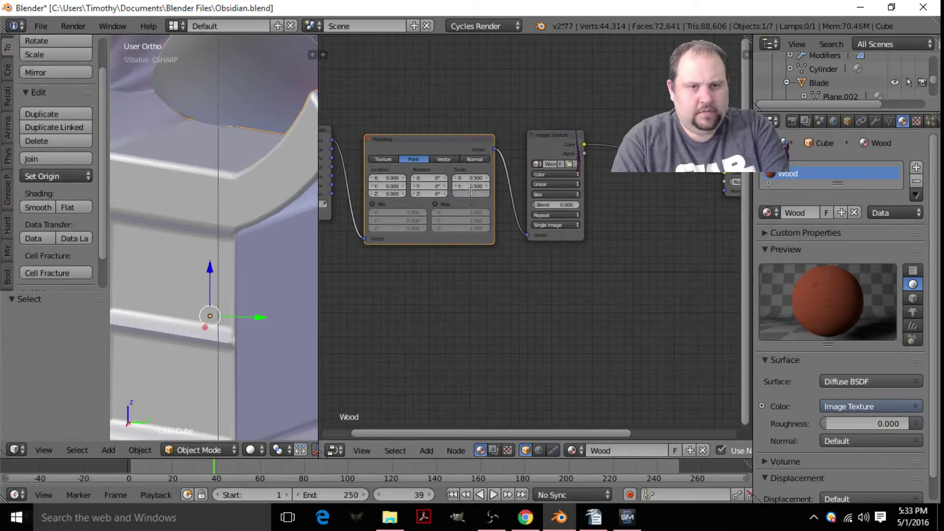
left_click(251, 450)
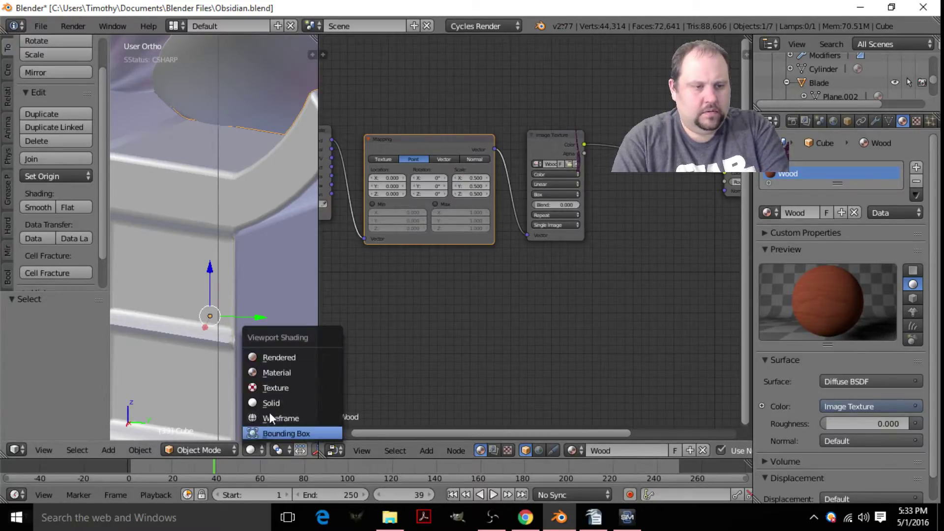
left_click(284, 359)
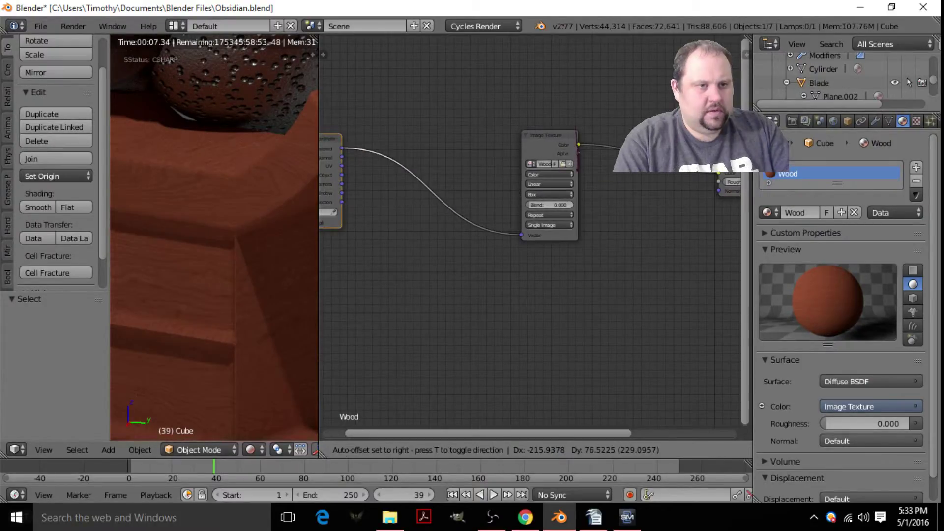
- Insert a Mapping node on the link between the Texture Coordinate and the wood Image Texture
left_click(414, 172)
key("shift+a")
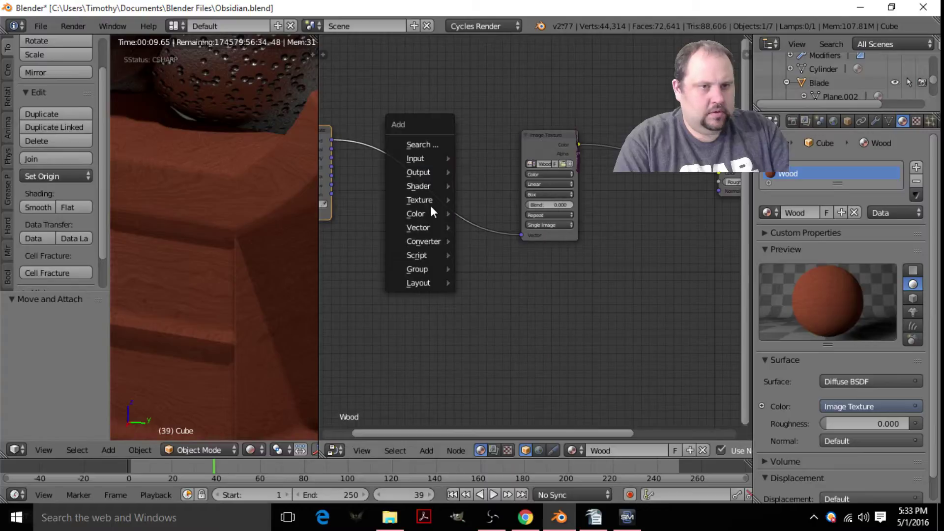
mouse_move(421, 240)
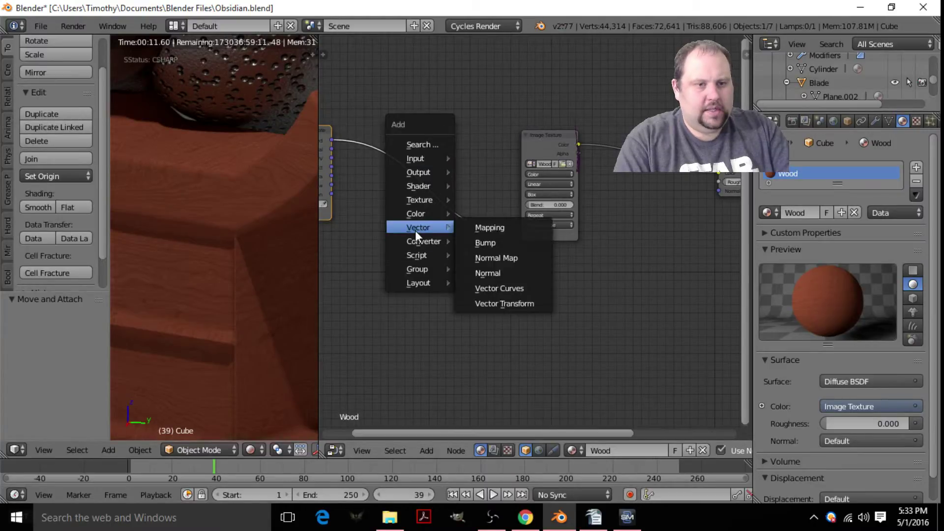
left_click(482, 229)
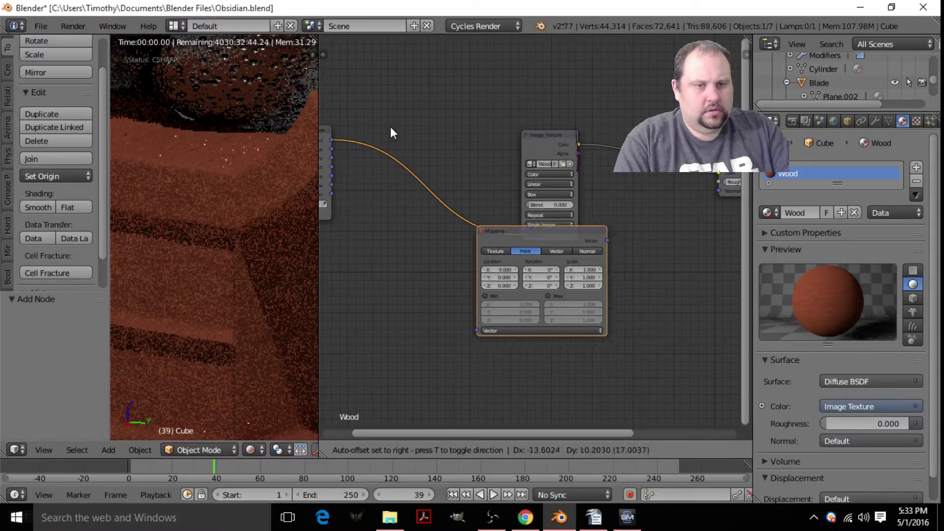
left_click(358, 134)
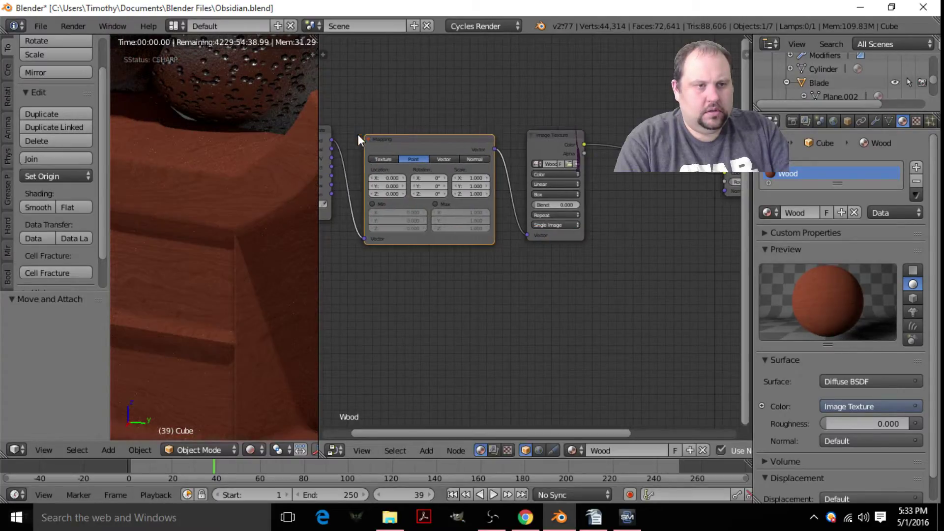
- Set the Mapping X and Y scale to 0.5 and preview the stand in Rendered shading
left_click(466, 173)
key("z")
key("z")
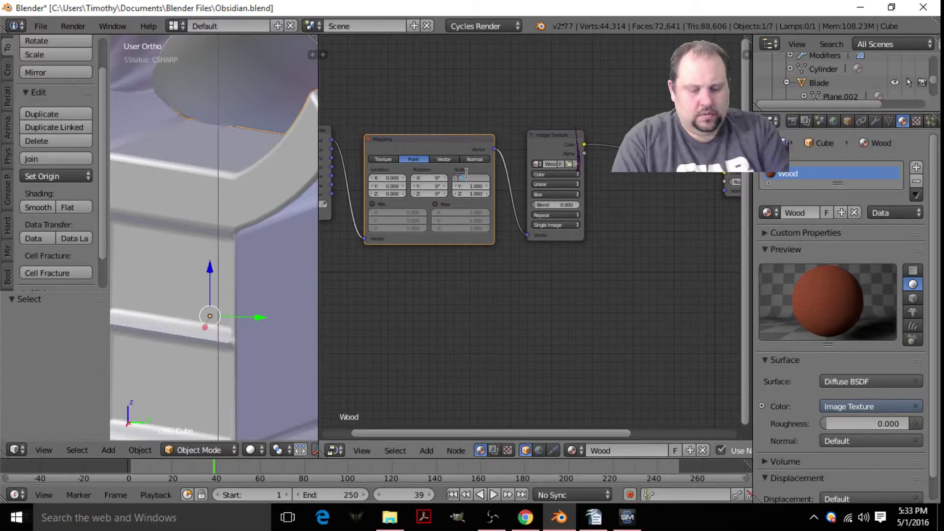
type(".5")
key("Return")
type(".5")
key("Return")
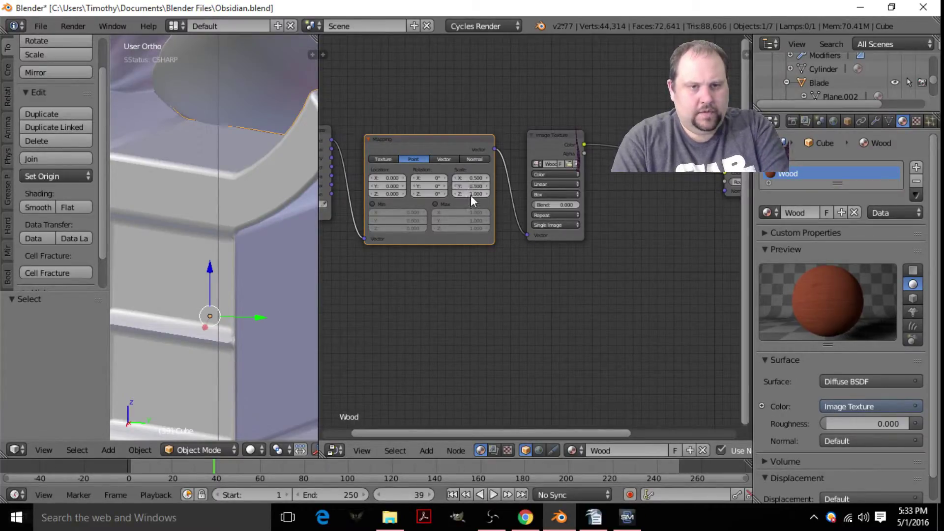
left_click(250, 450)
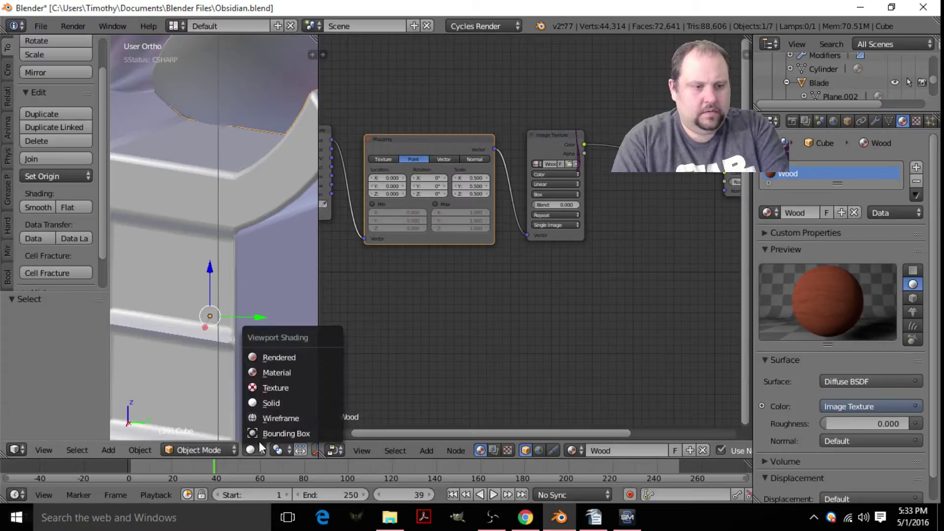
left_click(284, 359)
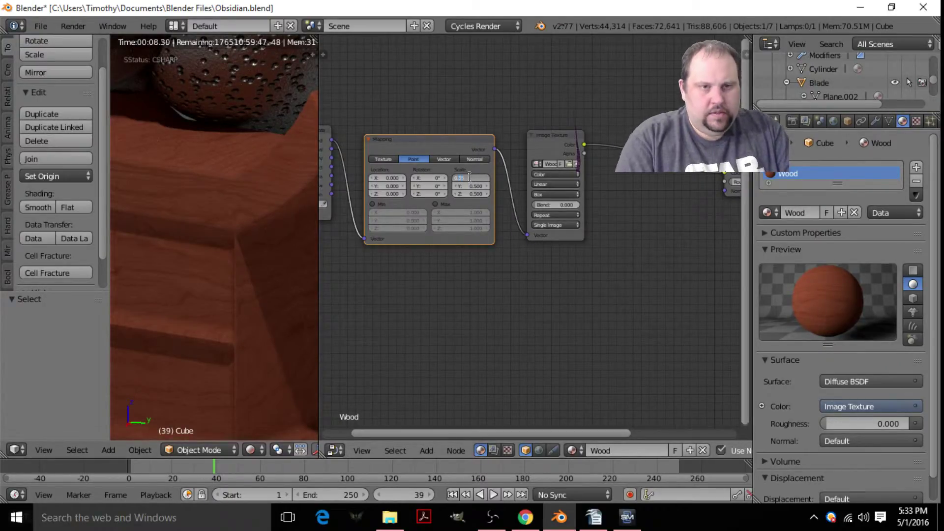
- Set the Mapping node scale to 0.25 on X, Y and Z for finer wood grain
key("Return")
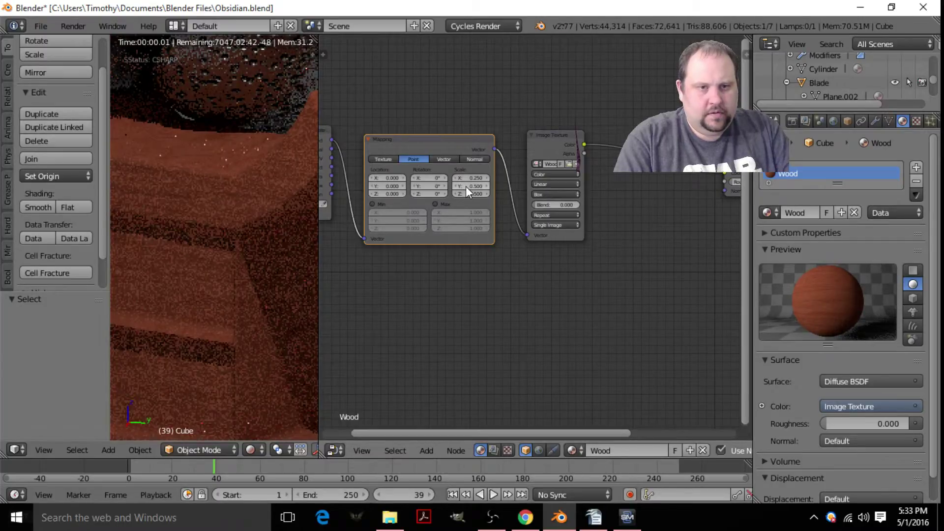
left_click(465, 186)
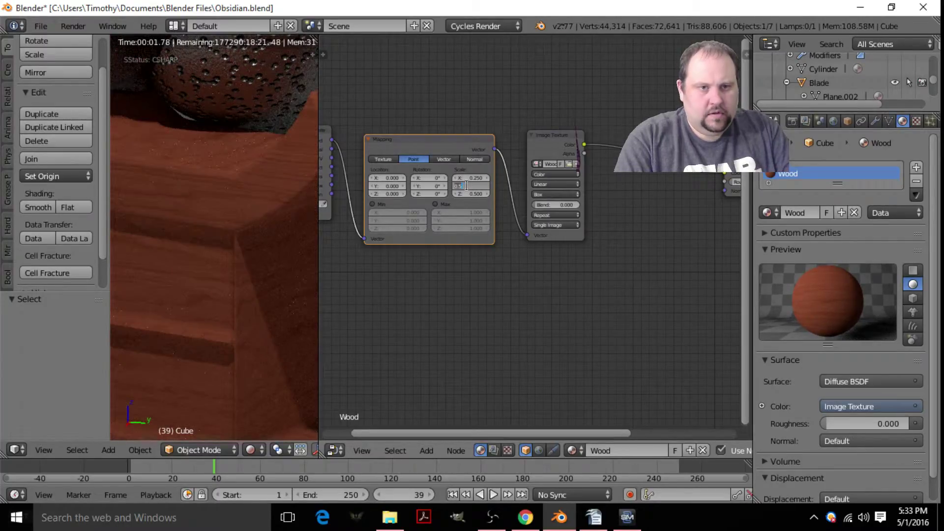
type(".25")
key("Return")
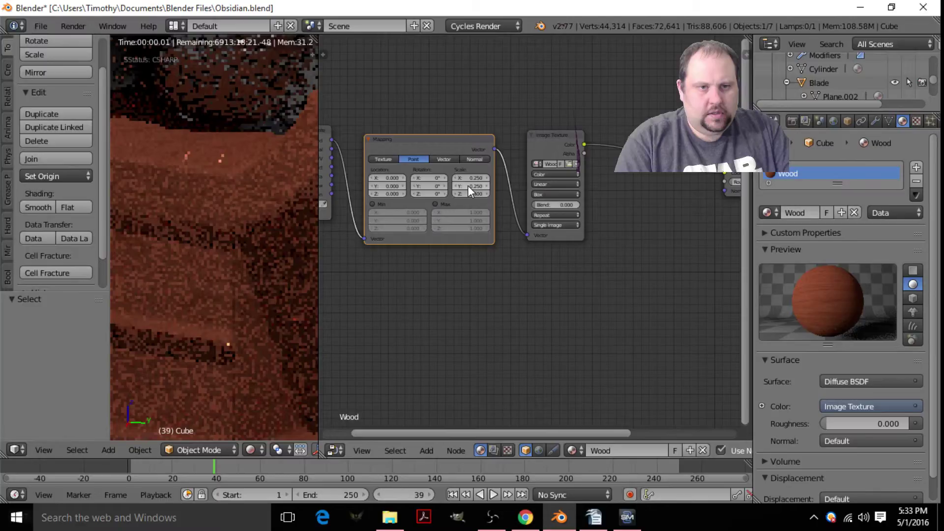
left_click(470, 194)
type(".25")
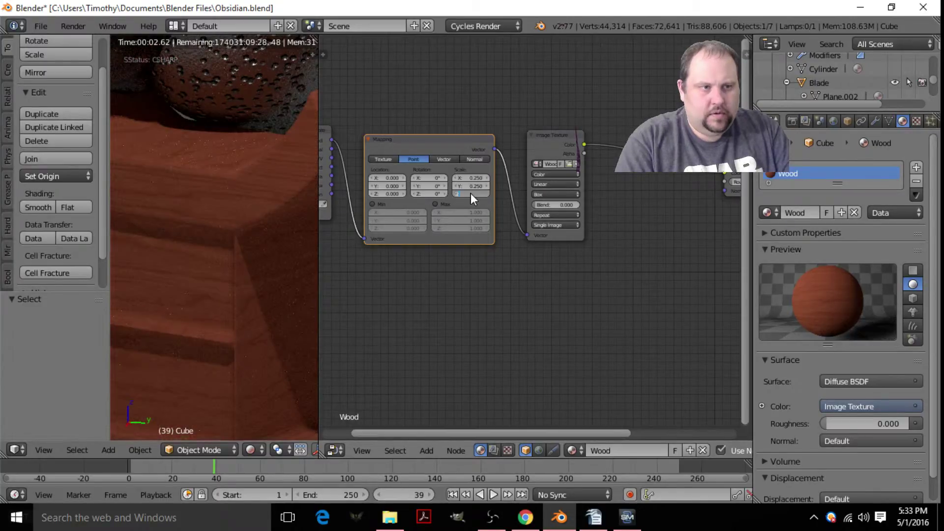
key("Return")
- Pan the node editor, switch the 3D view to solid shading, and bring up the Add menu
scroll(266, 245, "down", 6)
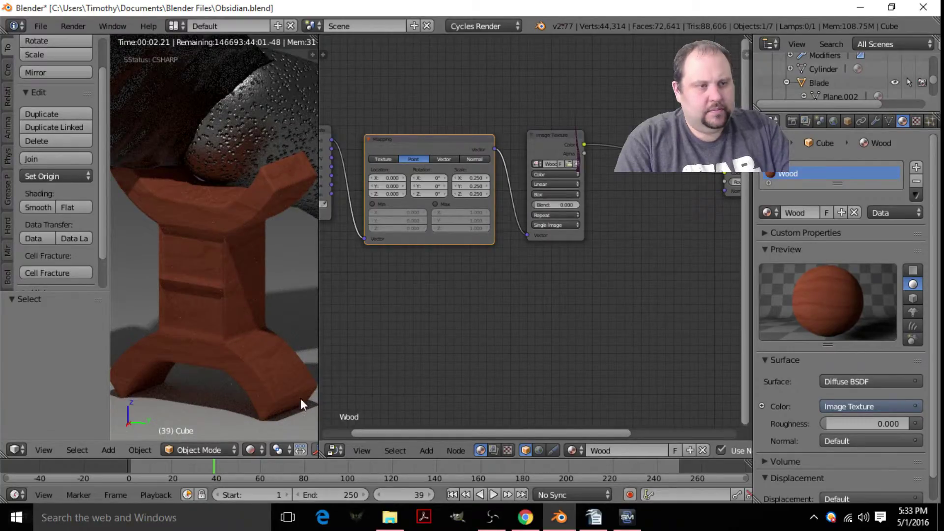
middle_click_drag(666, 270, 576, 275)
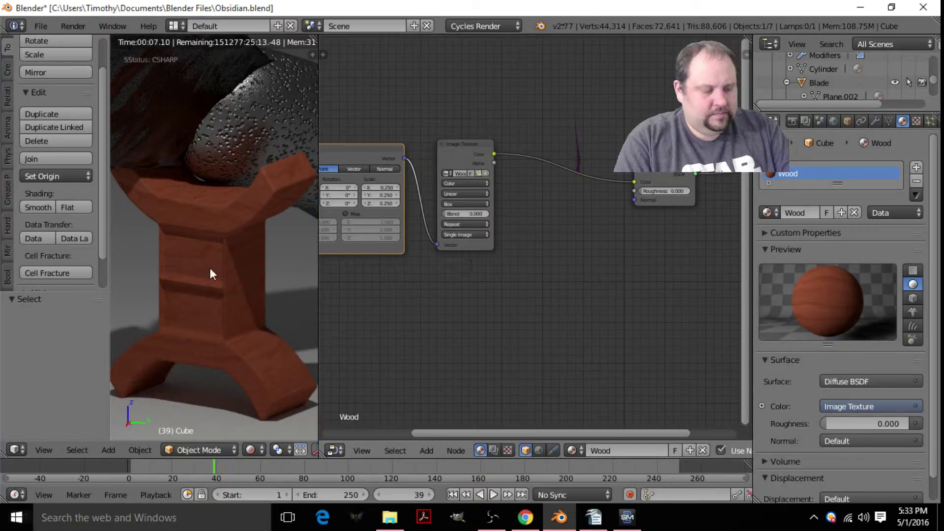
key("z")
key("z")
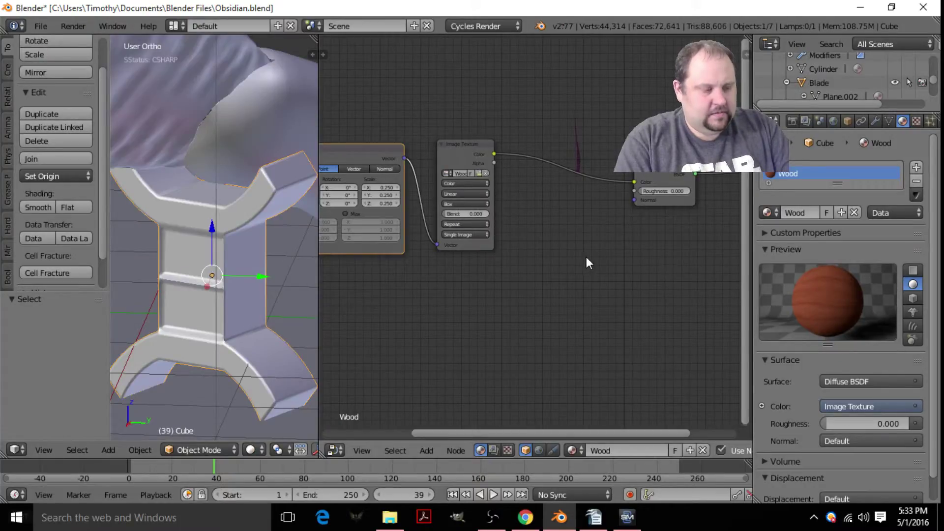
key("shift+a")
- Add a Normal Map node beside the wood Image Texture
mouse_move(561, 219)
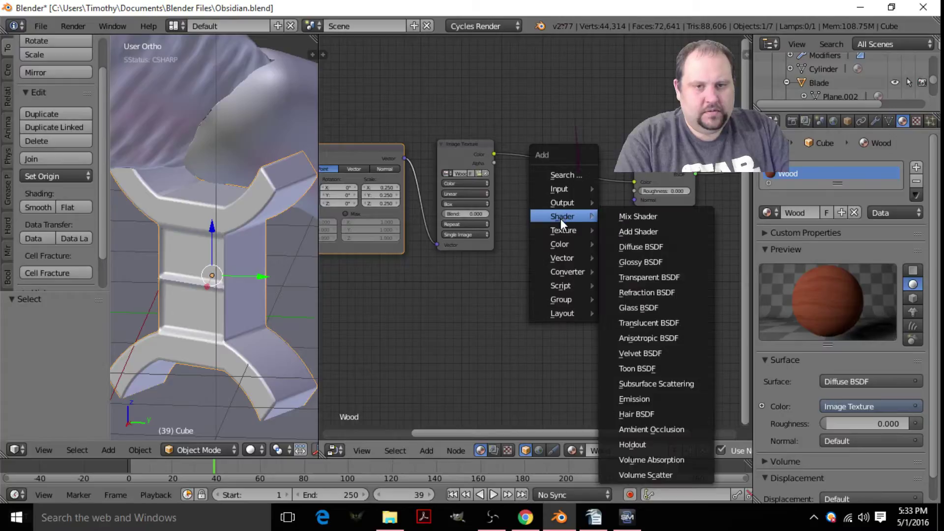
mouse_move(559, 257)
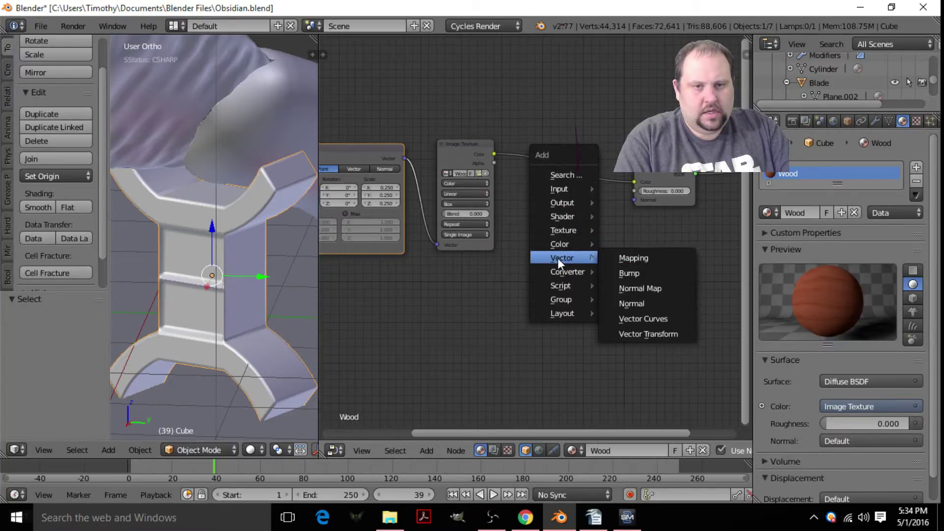
left_click(633, 285)
left_click(529, 188)
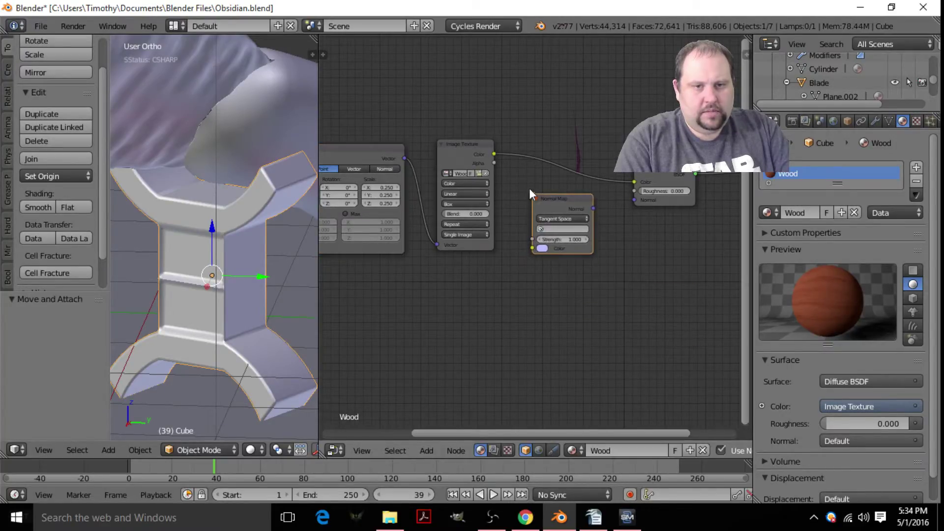
- Duplicate the Image Texture and load WoodFine0050_1_S_NORM.png into it as Non-Color Data
left_click(483, 152)
key("shift+d")
left_click(472, 277)
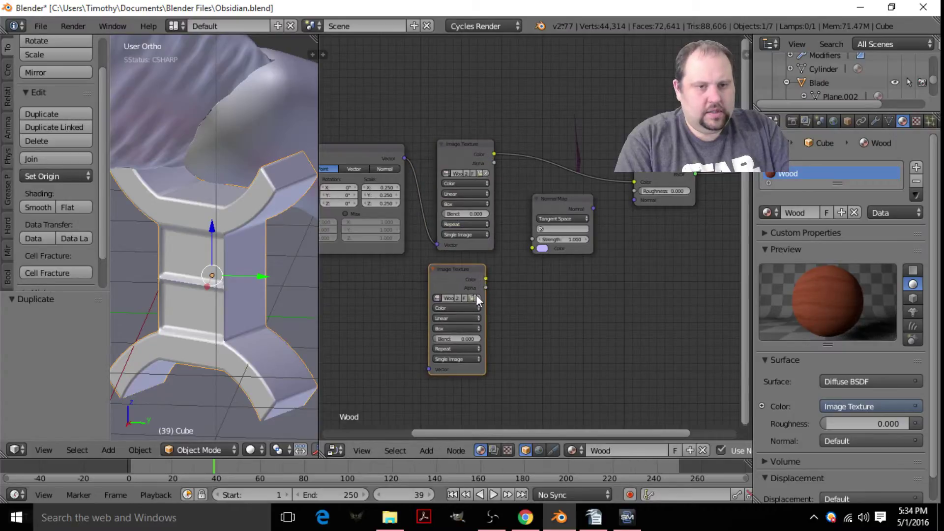
left_click(476, 295)
left_click(252, 135)
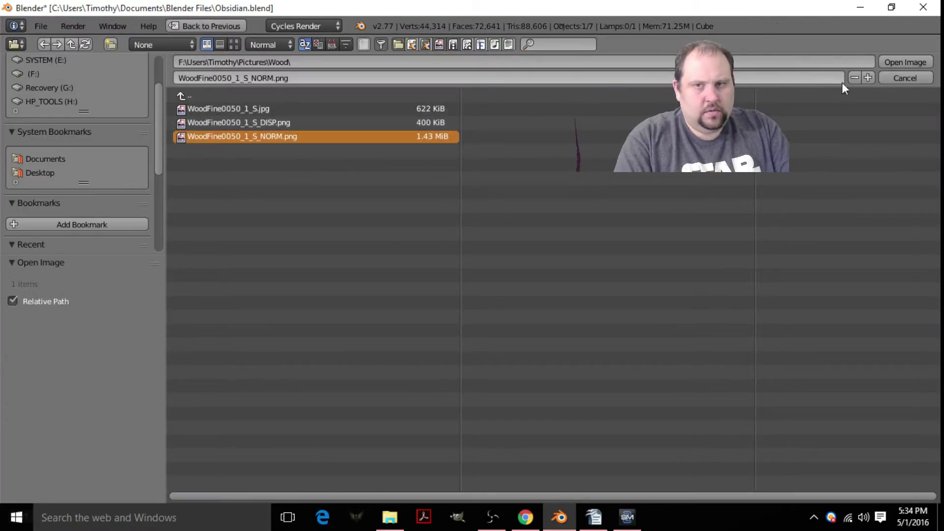
left_click(884, 61)
left_click(444, 308)
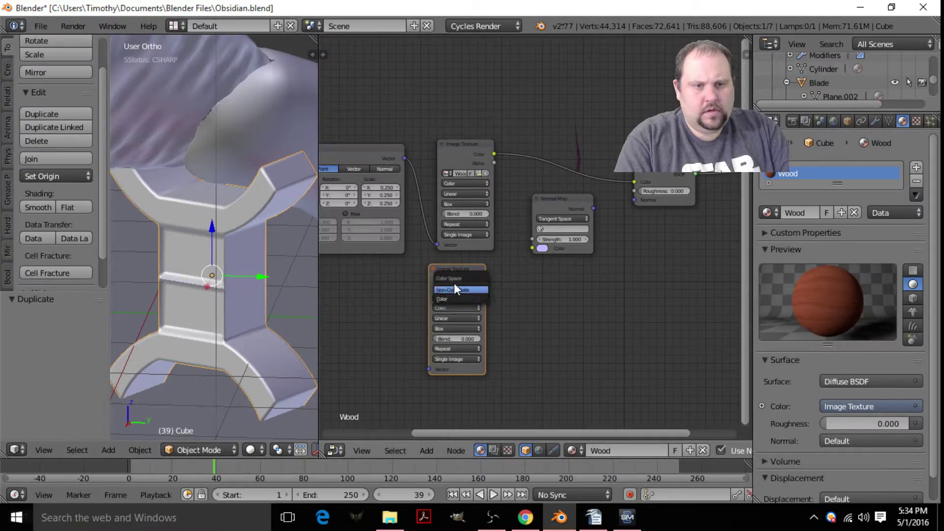
- Route the normal image through the Normal Map into the Diffuse BSDF Normal, using the Mapping coordinates
left_click_drag(486, 279, 532, 250)
left_click_drag(593, 209, 636, 199)
middle_click_drag(687, 273, 659, 255)
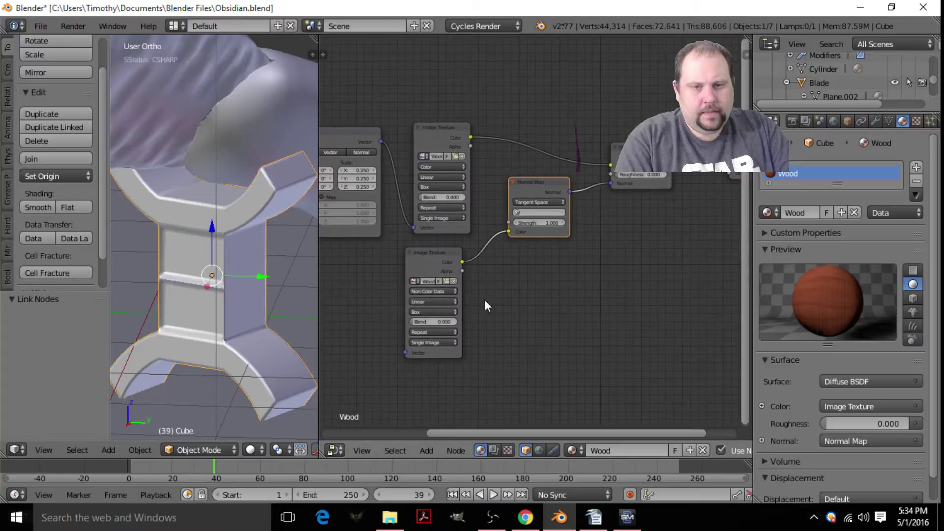
middle_click_drag(413, 280, 504, 264)
left_click_drag(469, 123, 492, 335)
middle_click_drag(627, 272, 586, 306)
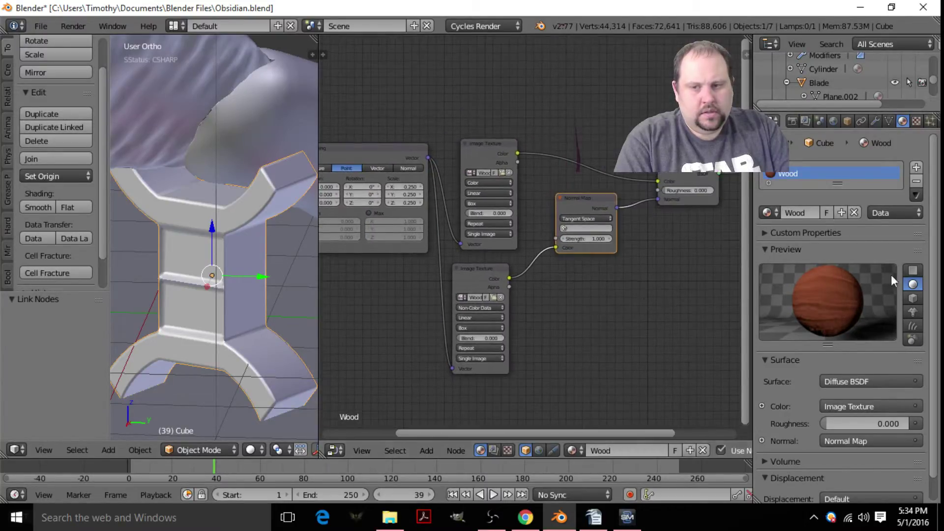
- Change the material preview shape and view the stand in Rendered shading
left_click(912, 272)
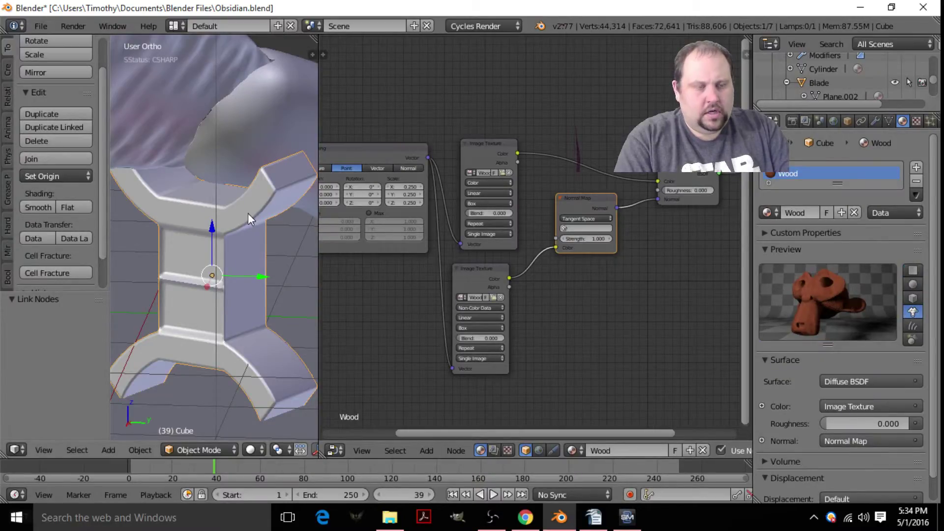
left_click(273, 452)
left_click(268, 362)
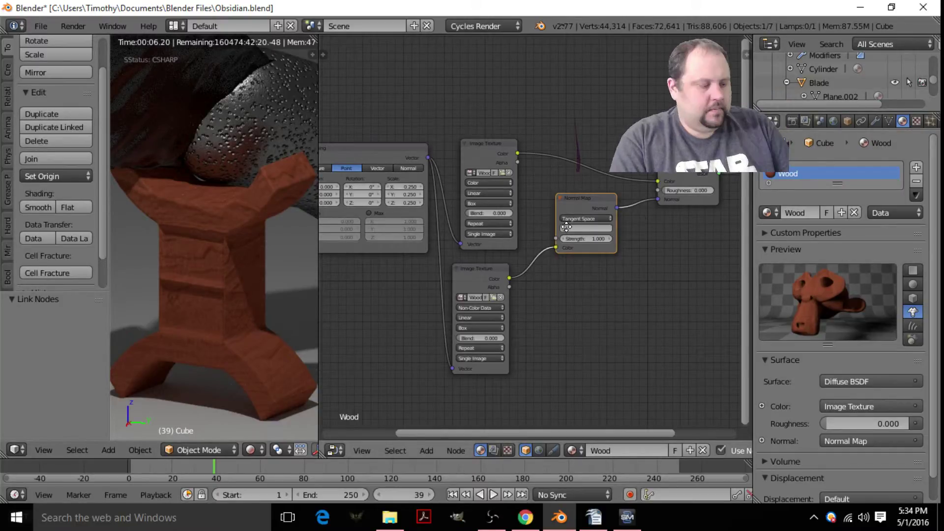
- Add a Glossy BSDF node below the Diffuse BSDF
middle_click_drag(740, 238, 672, 264)
key("shift+a")
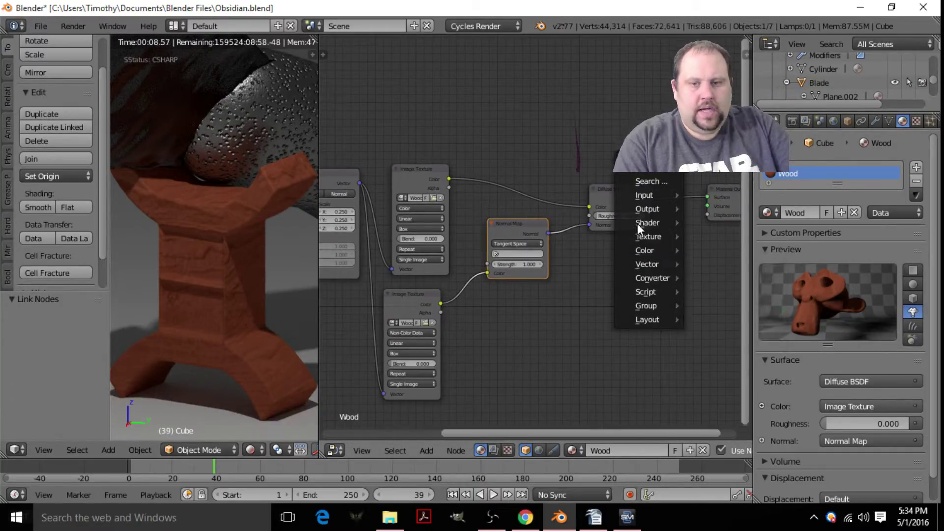
left_click(641, 223)
left_click(725, 266)
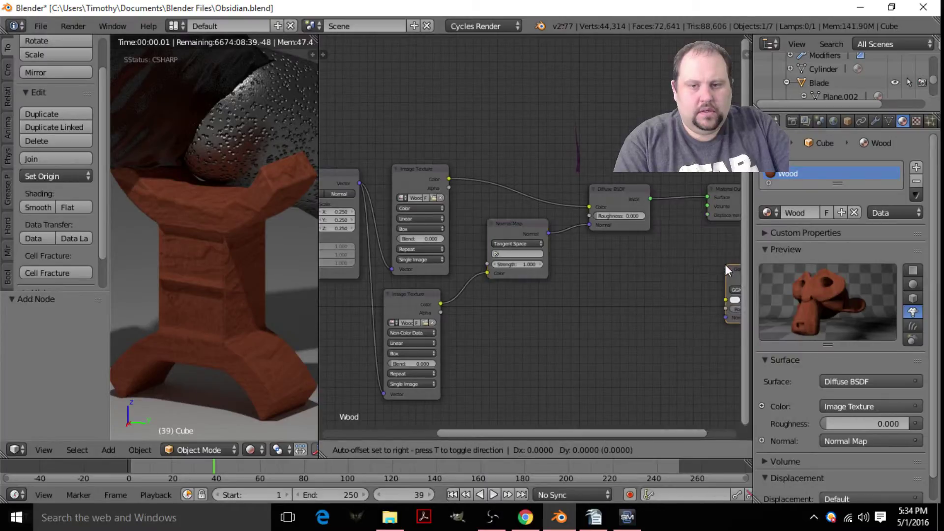
left_click(592, 241)
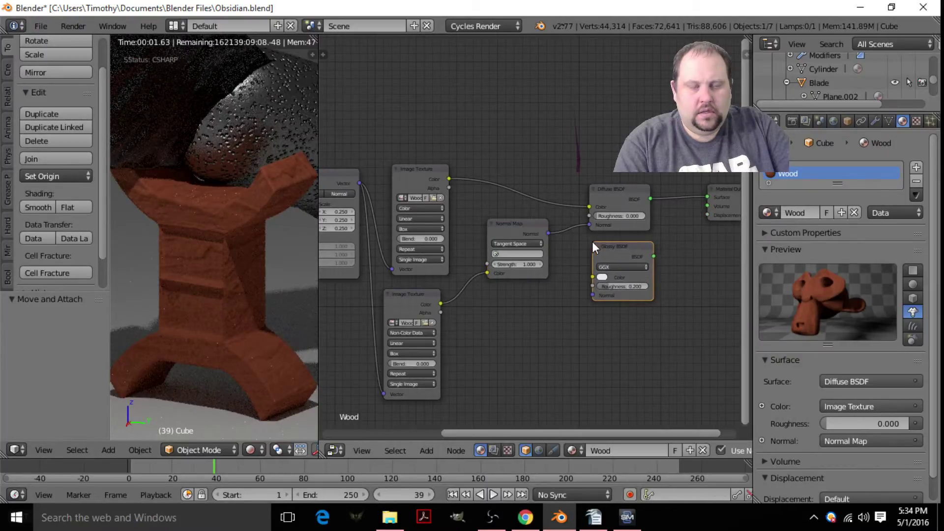
- Insert a Mix Shader after the Diffuse, feeding it the Glossy BSDF, which also gets the normal map
key("shift+a")
mouse_move(675, 197)
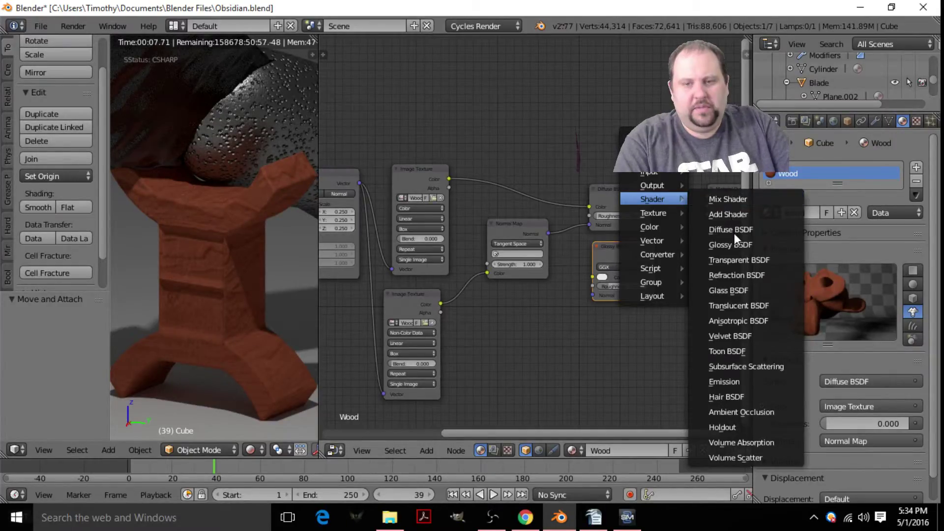
left_click(720, 200)
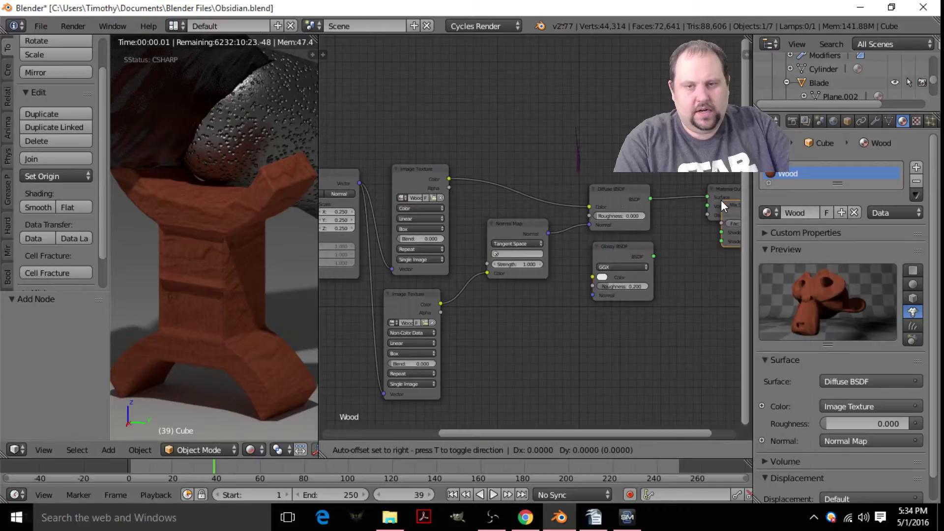
left_click(660, 188)
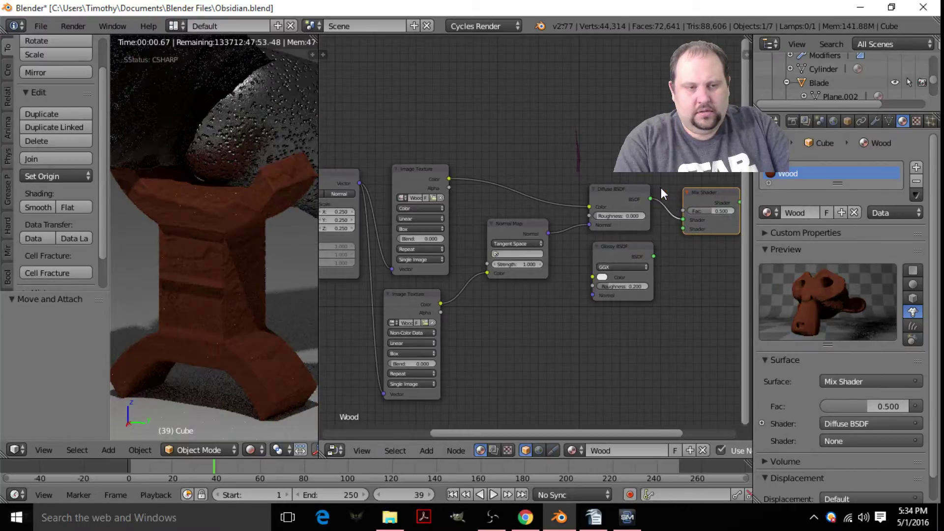
left_click_drag(654, 258, 683, 229)
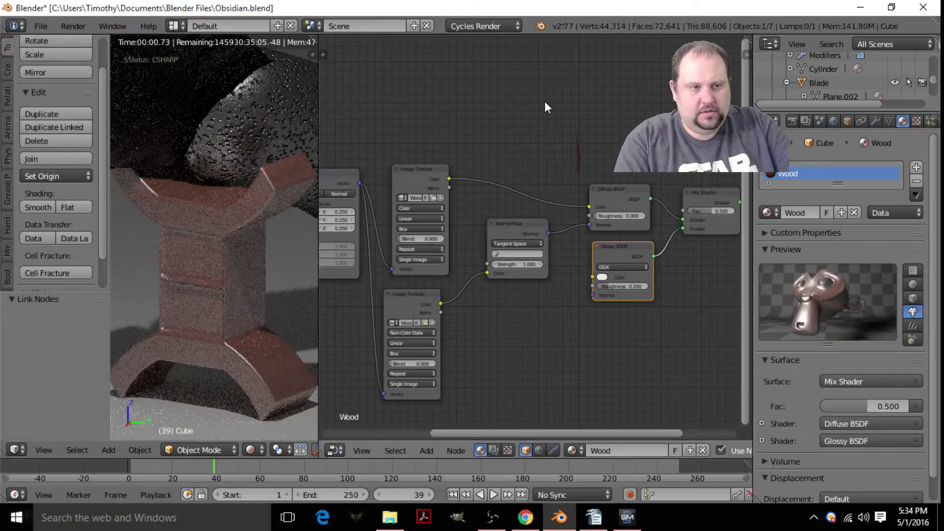
left_click_drag(549, 233, 593, 291)
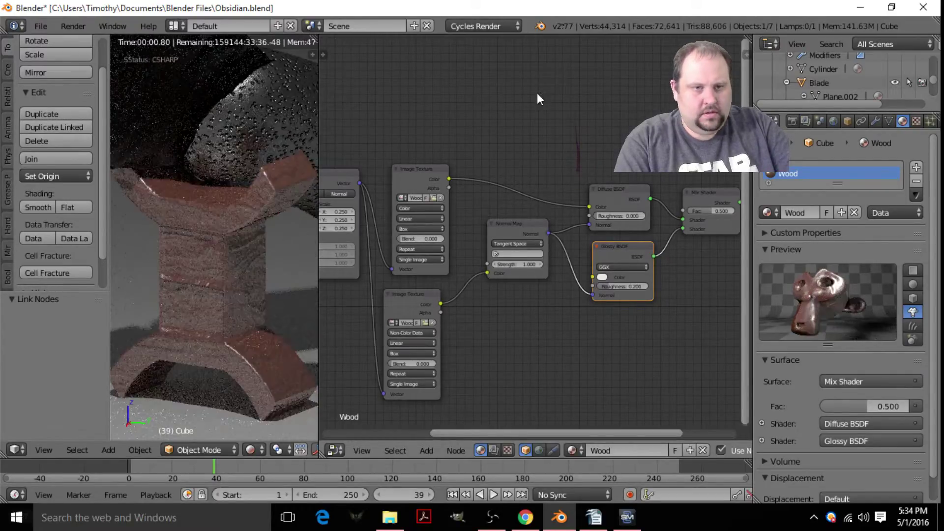
- Duplicate the normal map Image Texture above the others and start opening a new image
left_click(411, 295)
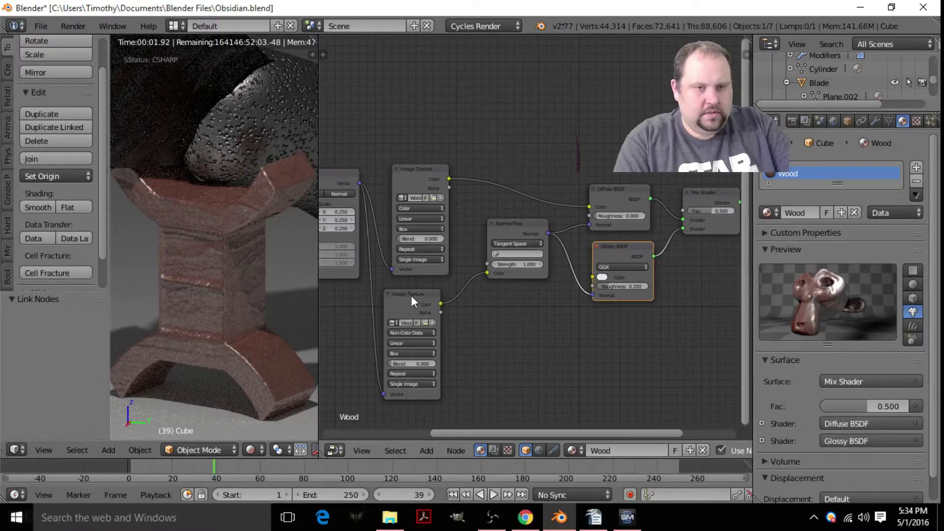
key("shift+d")
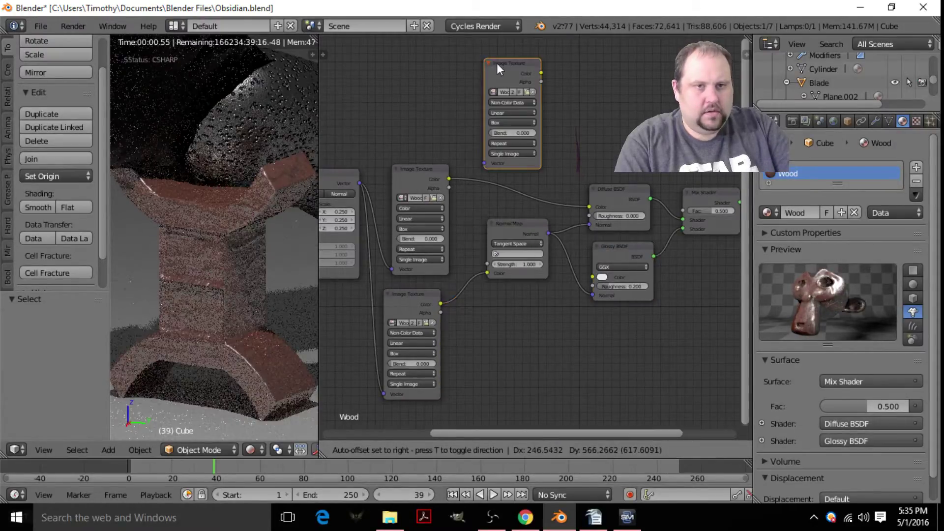
left_click(497, 63)
left_click(515, 90)
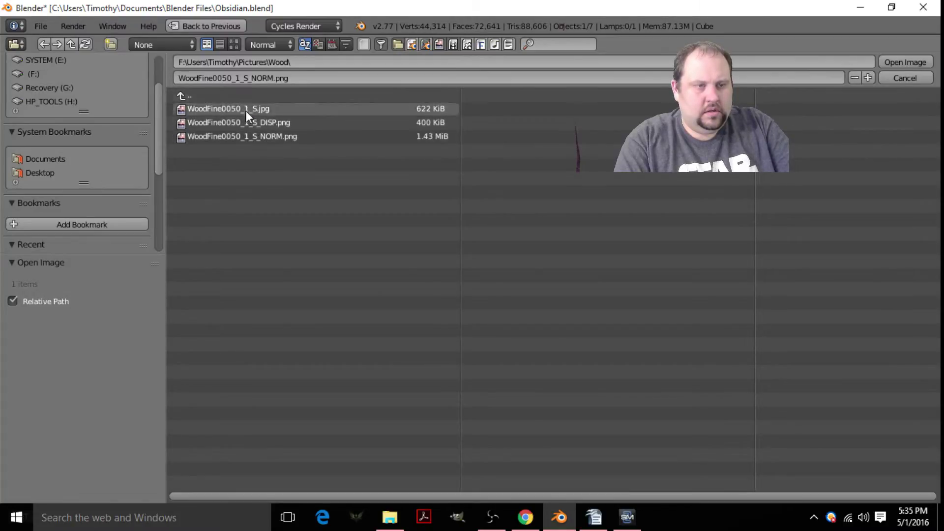
left_click(633, 525)
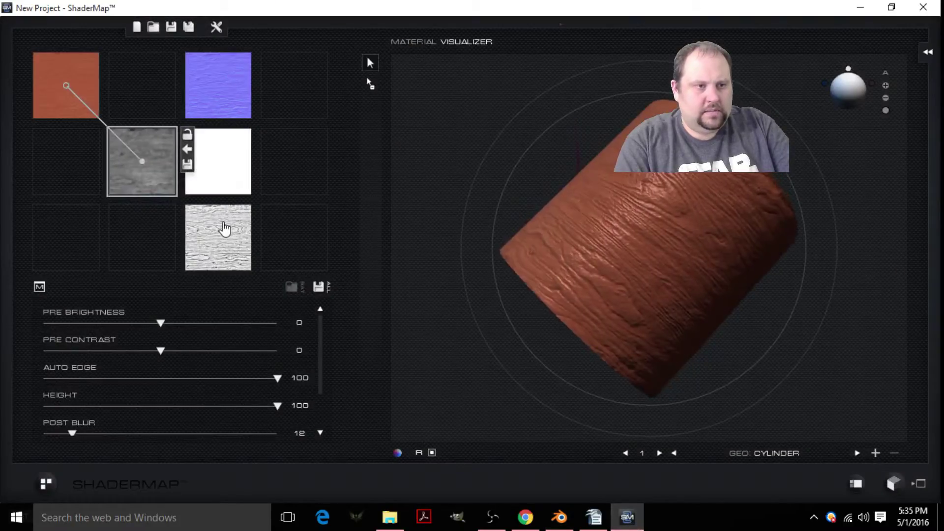
- Export the specular map from ShaderMap as a PNG 16 RGB file
left_click(205, 220)
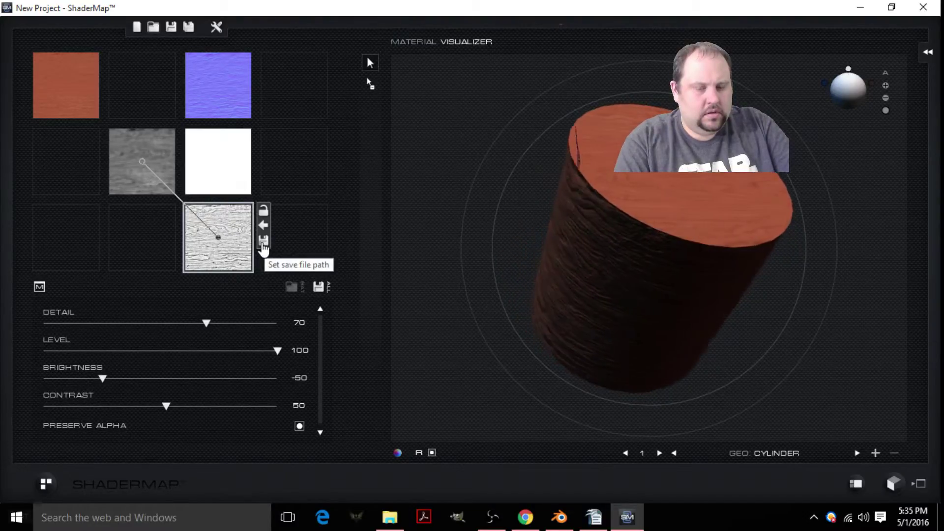
left_click(264, 242)
left_click(421, 181)
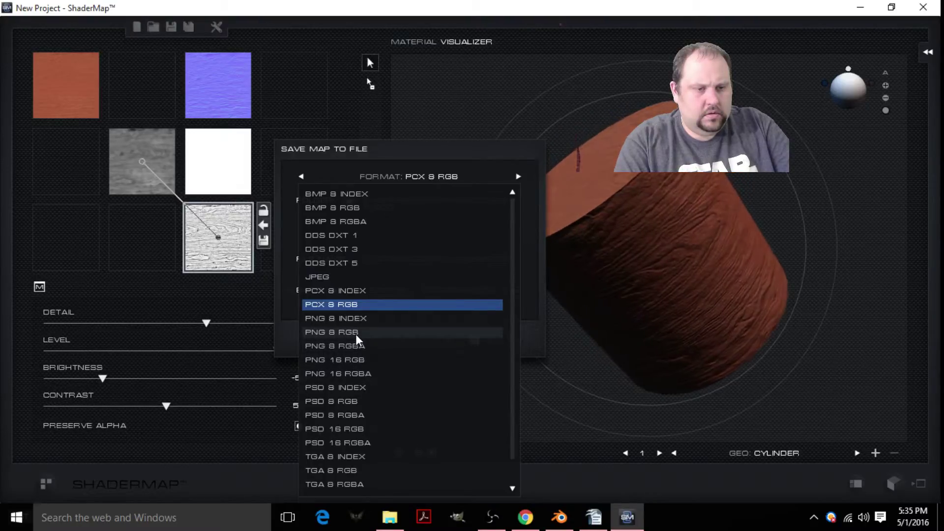
left_click(354, 360)
left_click(474, 339)
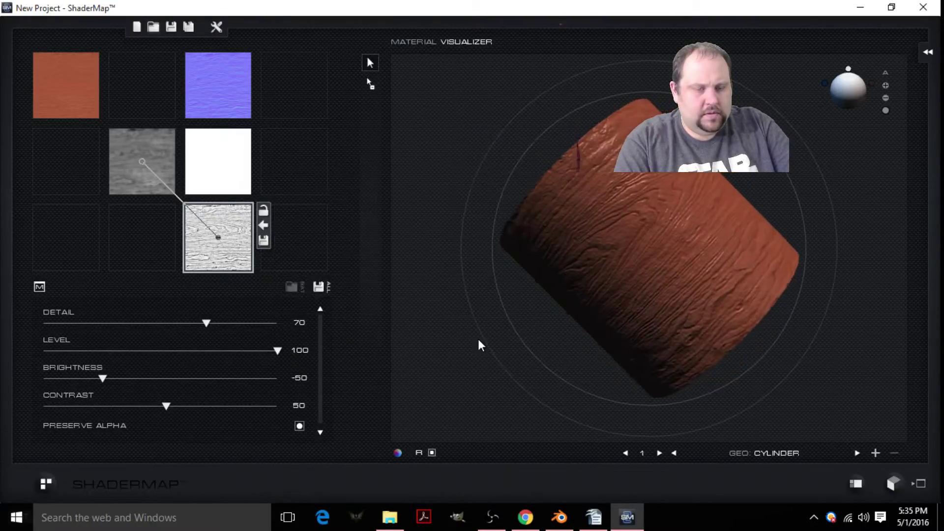
- Load WoodFine0050_1_S_SPEC.png from the Wood folder into the new Image Texture node
left_click(389, 516)
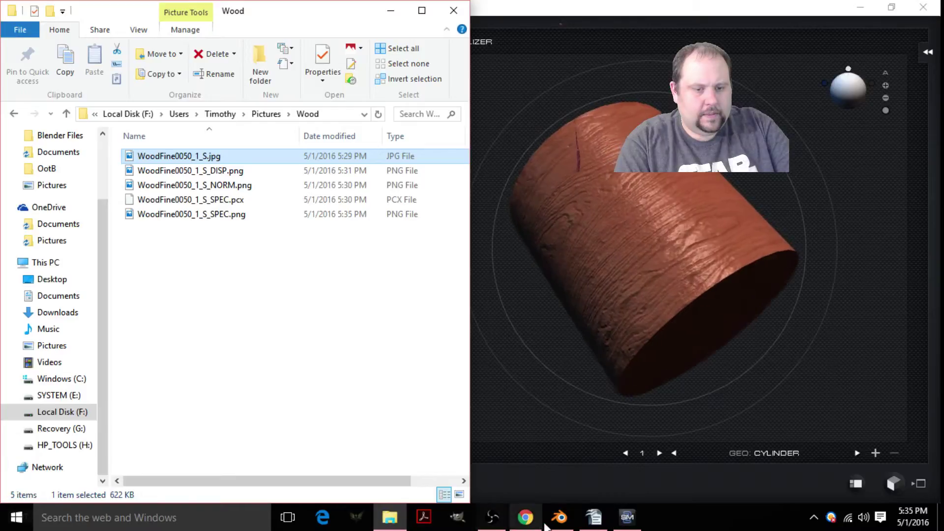
left_click(559, 516)
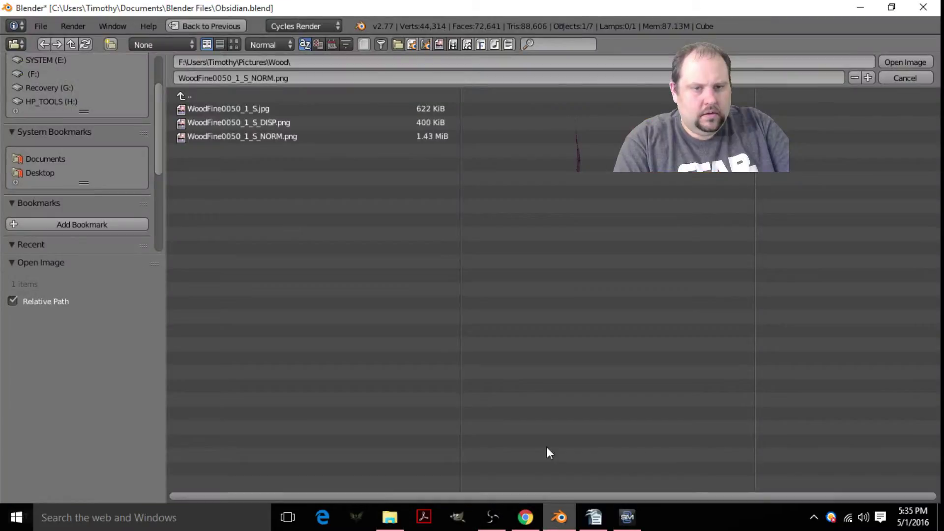
left_click(85, 44)
left_click(240, 149)
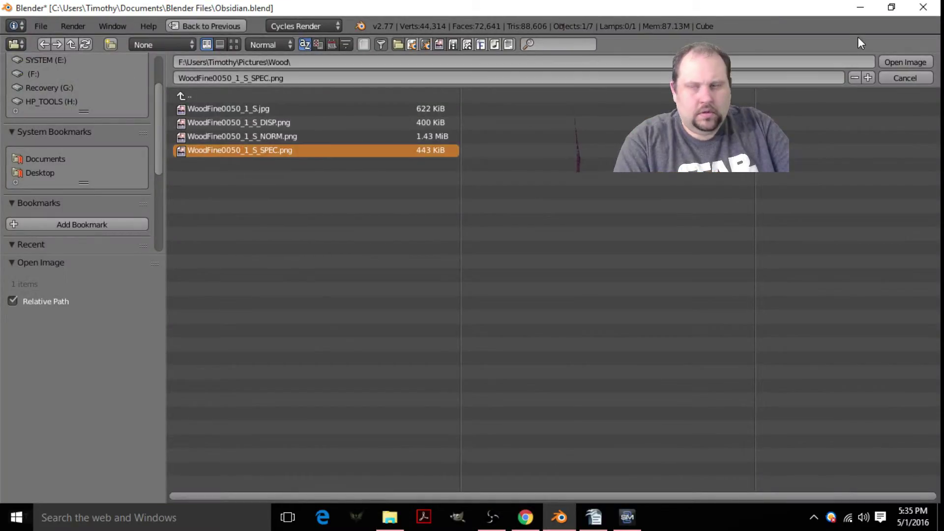
left_click(894, 62)
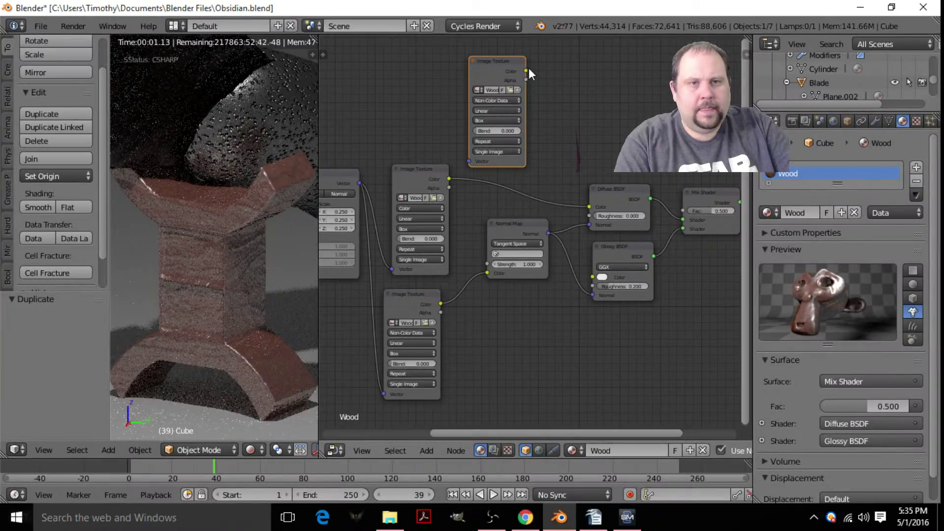
- Link the specular texture's Color to the Mix Shader Fac and the Mapping Vector to its Vector input
left_click_drag(526, 71, 684, 211)
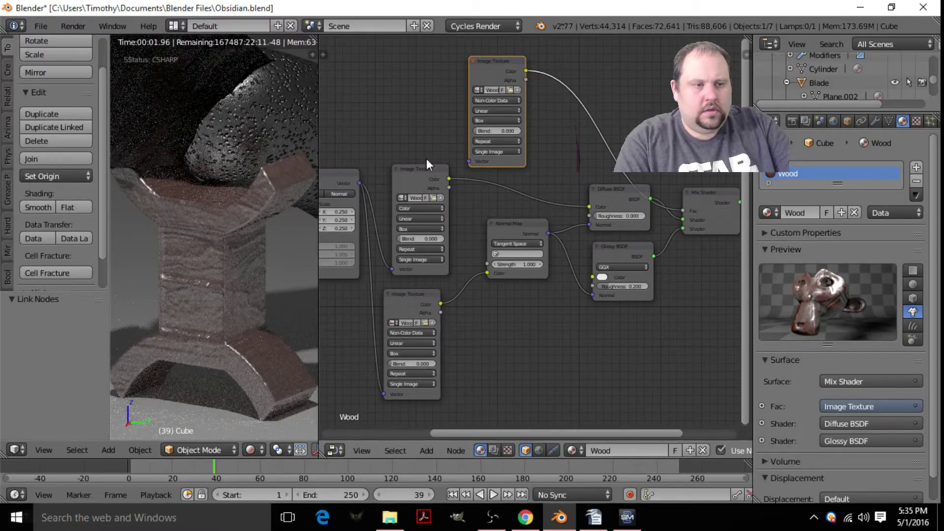
middle_click_drag(615, 122, 574, 135)
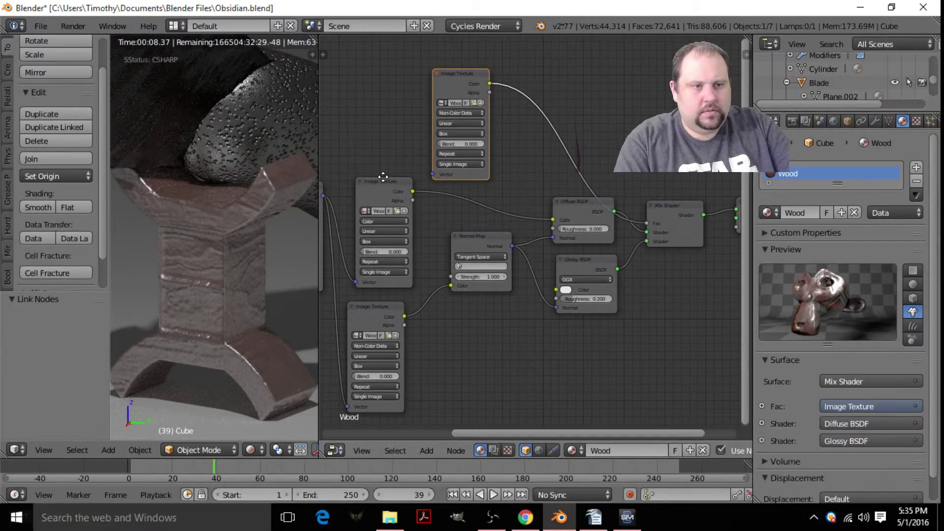
middle_click_drag(319, 204, 367, 211)
left_click_drag(370, 203, 484, 182)
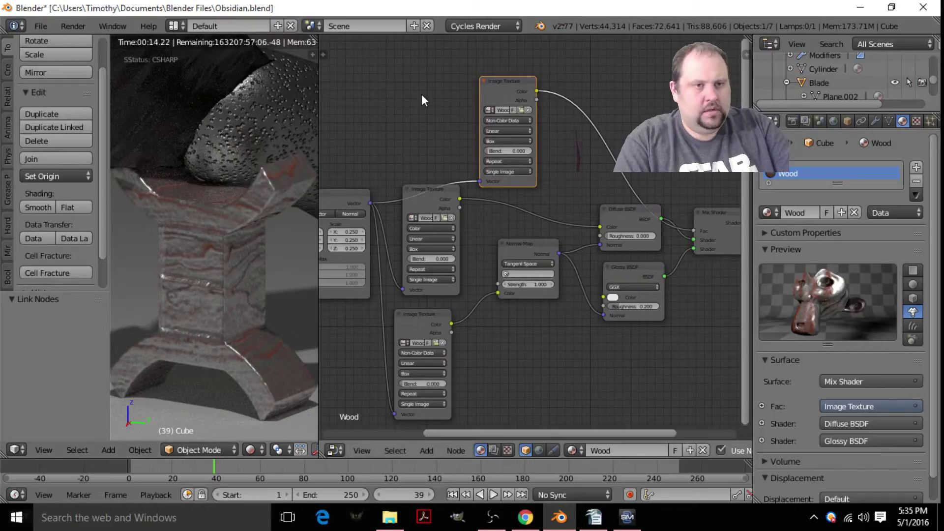
key("shift+a")
- Add a Fresnel node fed by the Normal Map, keeping the specular texture on the Mix Fac
mouse_move(391, 66)
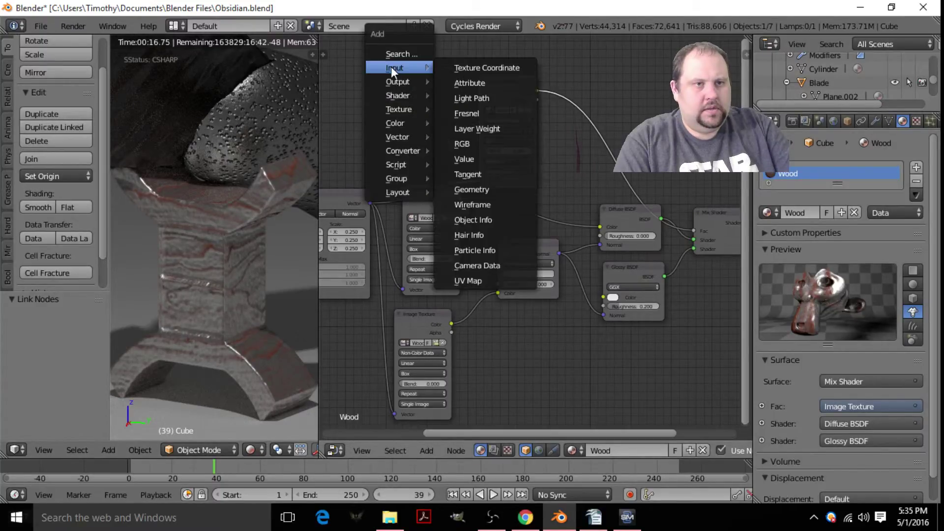
left_click(470, 112)
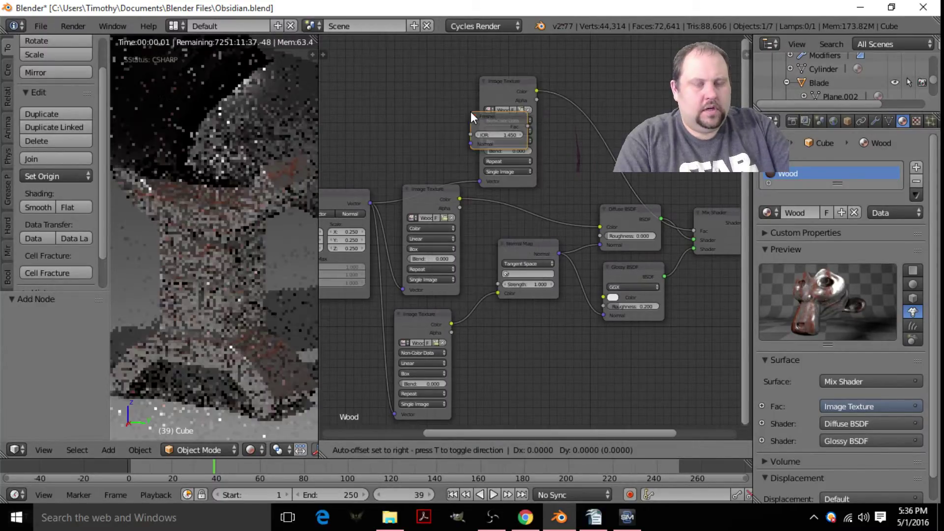
left_click(560, 155)
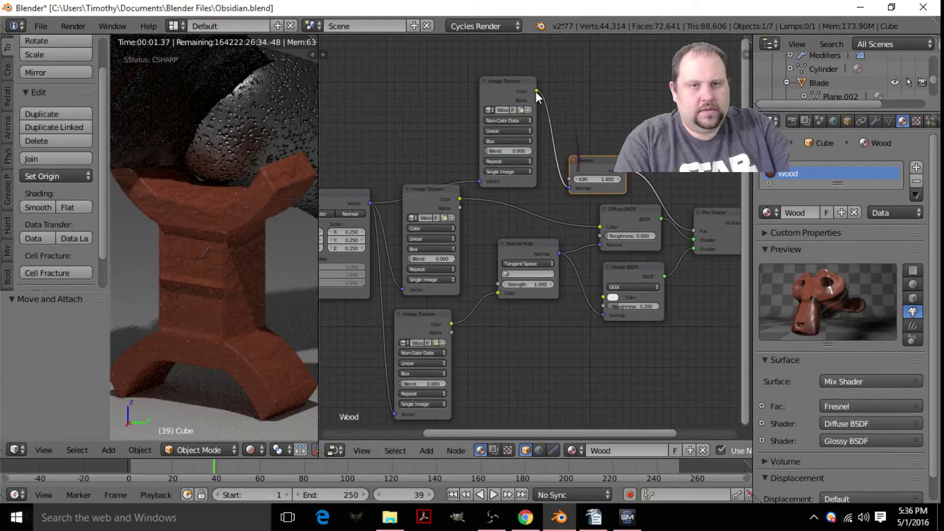
left_click_drag(537, 92, 697, 234)
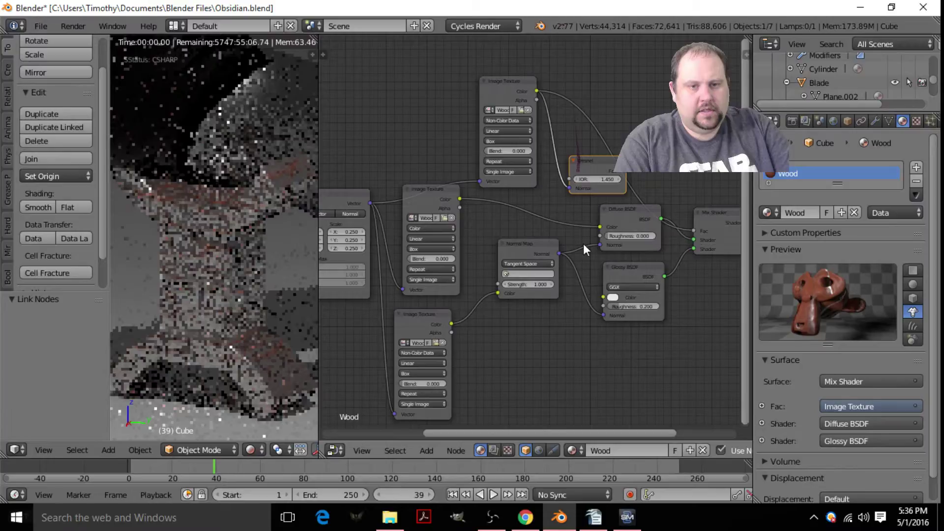
left_click_drag(559, 252, 568, 187)
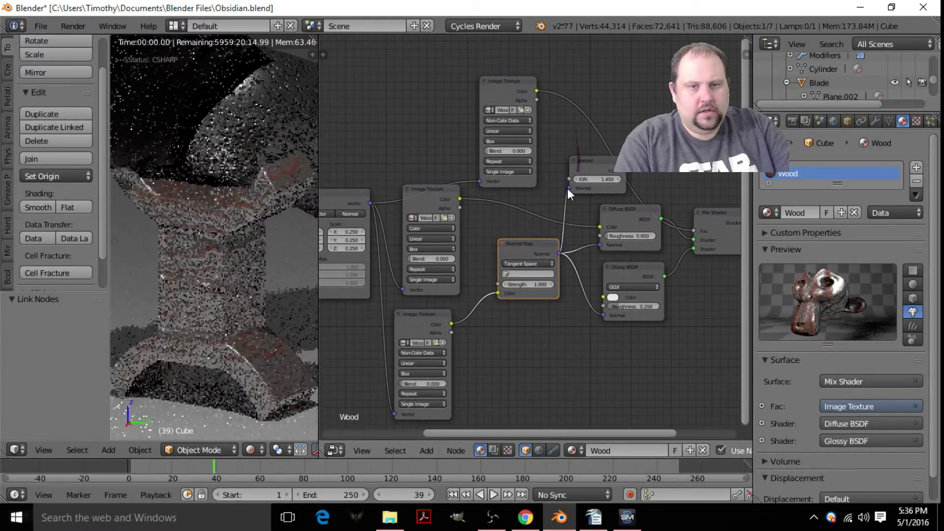
middle_click_drag(602, 177, 525, 207)
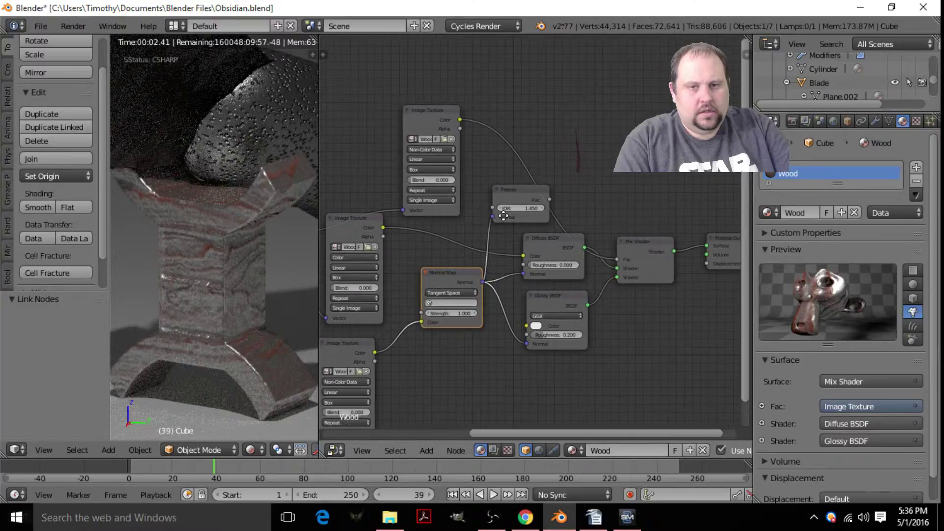
middle_click_drag(542, 91, 497, 114)
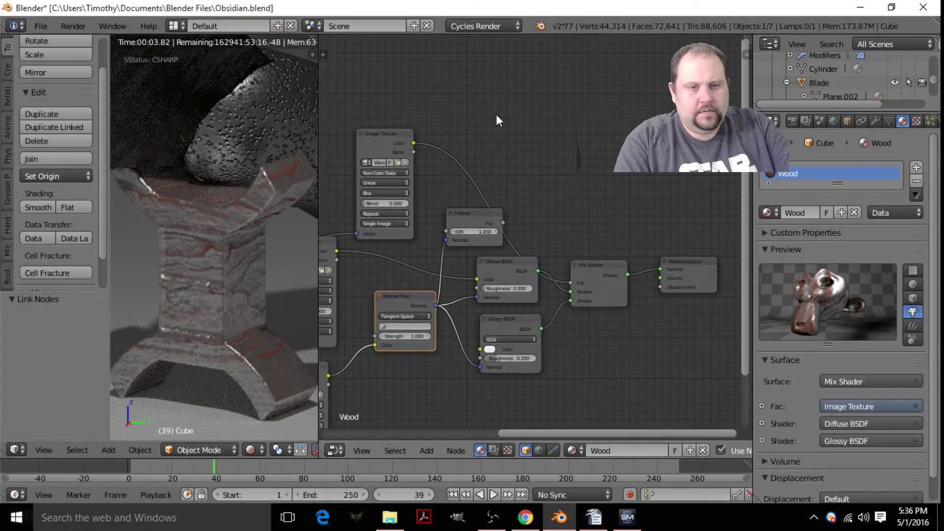
key("shift+a")
mouse_move(474, 187)
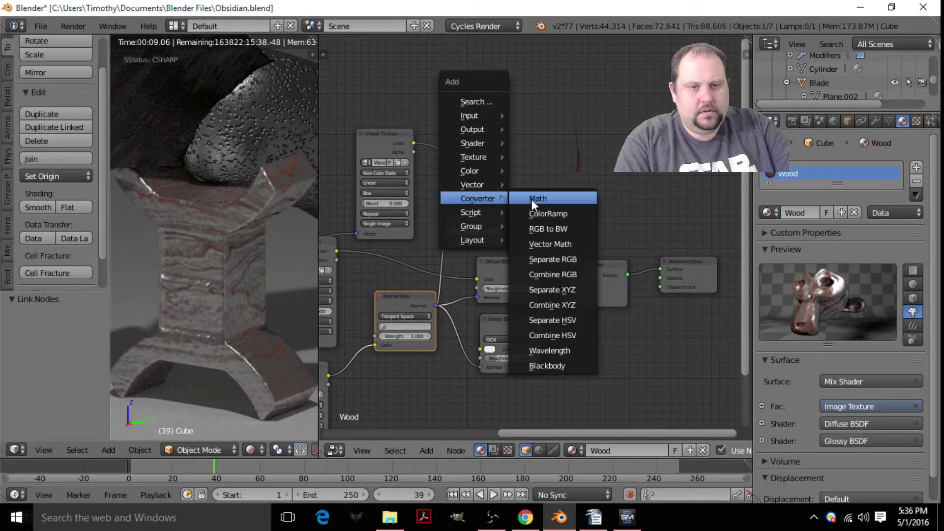
- Insert a Multiply Math node on the Mix Fac link, with Fresnel Fac as its second value
left_click(533, 197)
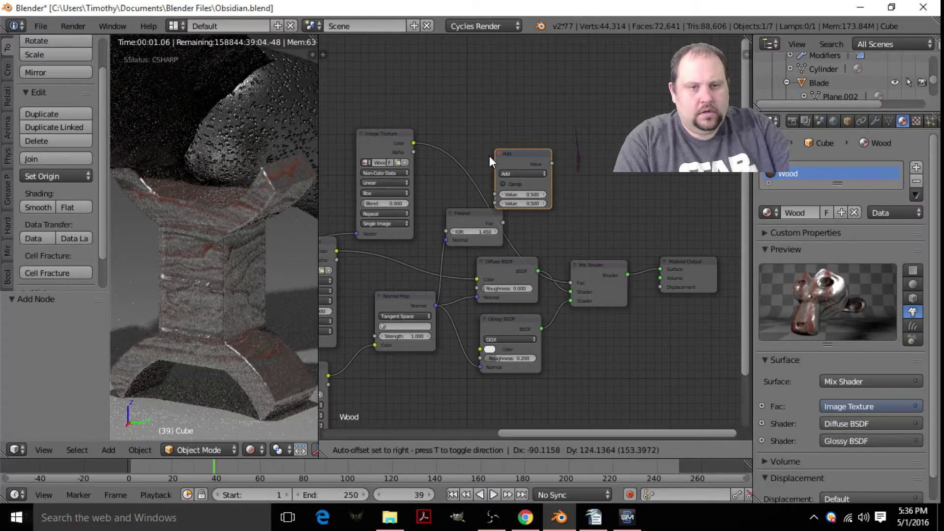
left_click(480, 156)
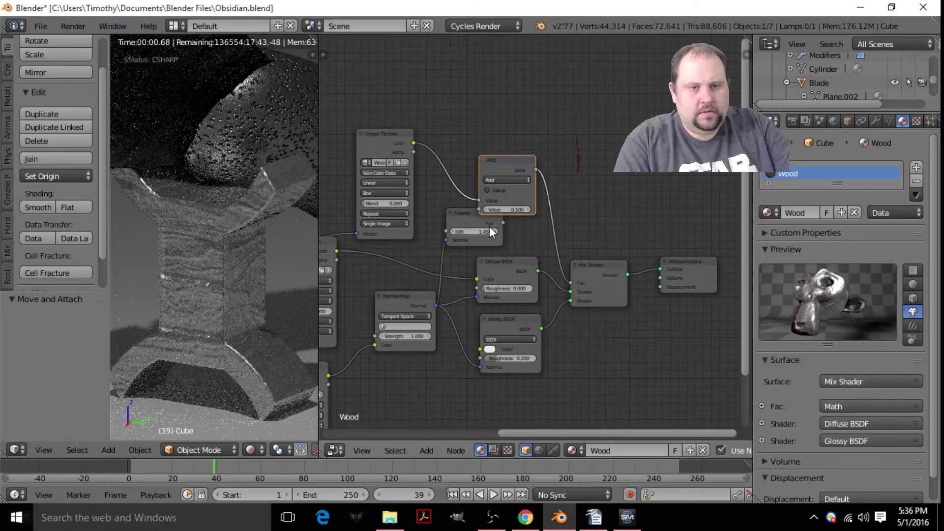
left_click(495, 179)
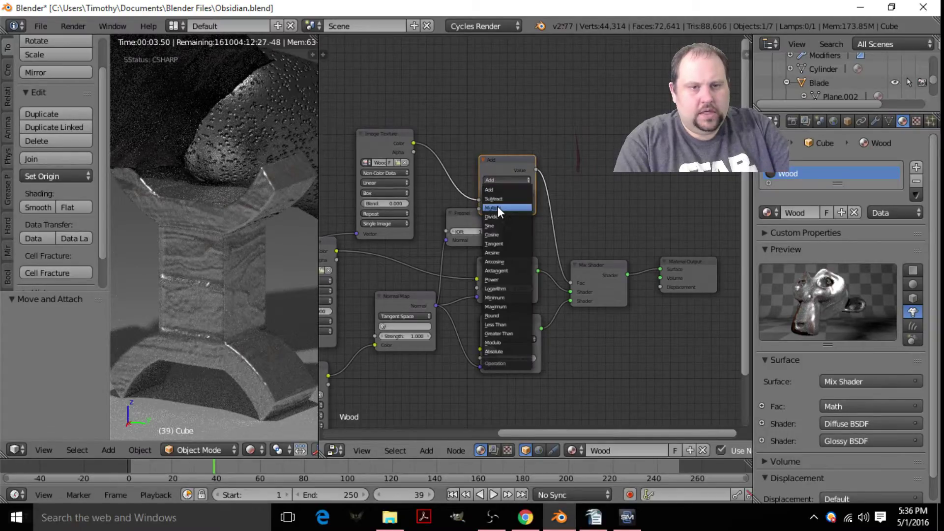
left_click(498, 207)
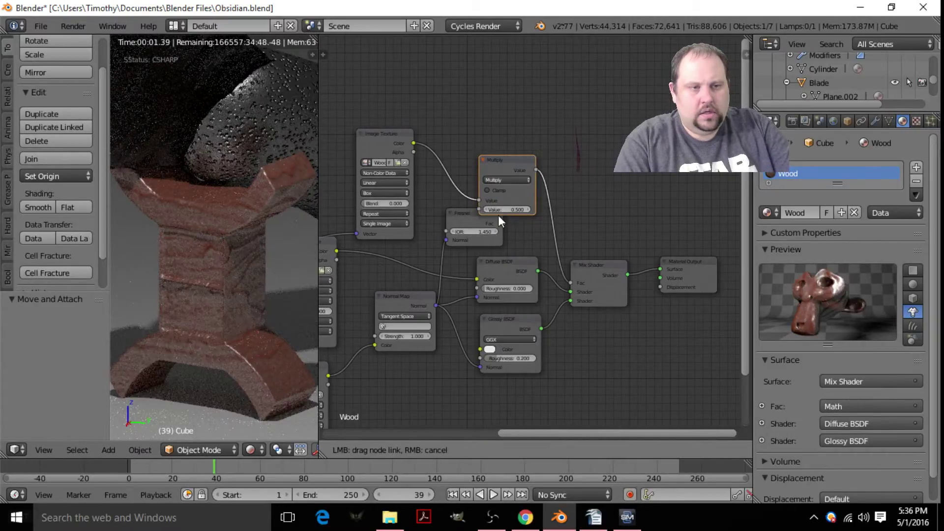
left_click_drag(499, 216, 479, 209)
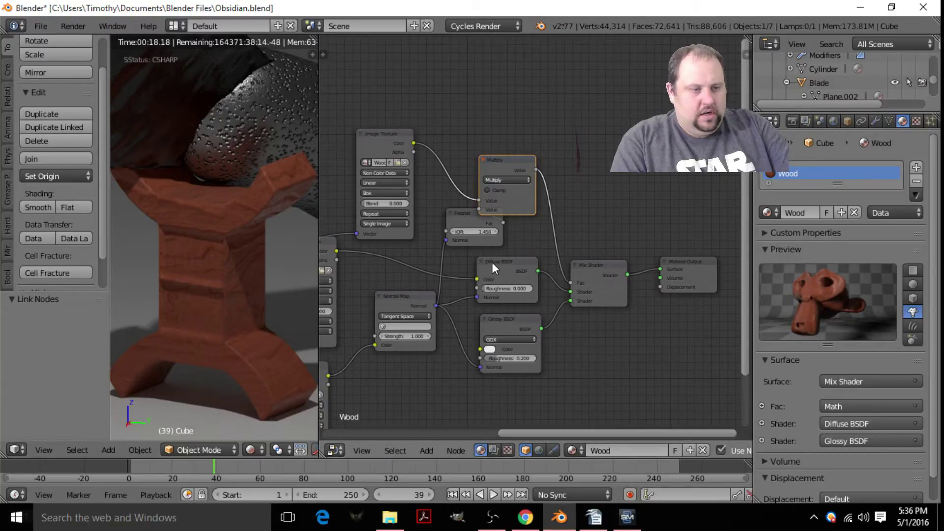
middle_click_drag(491, 262, 497, 214)
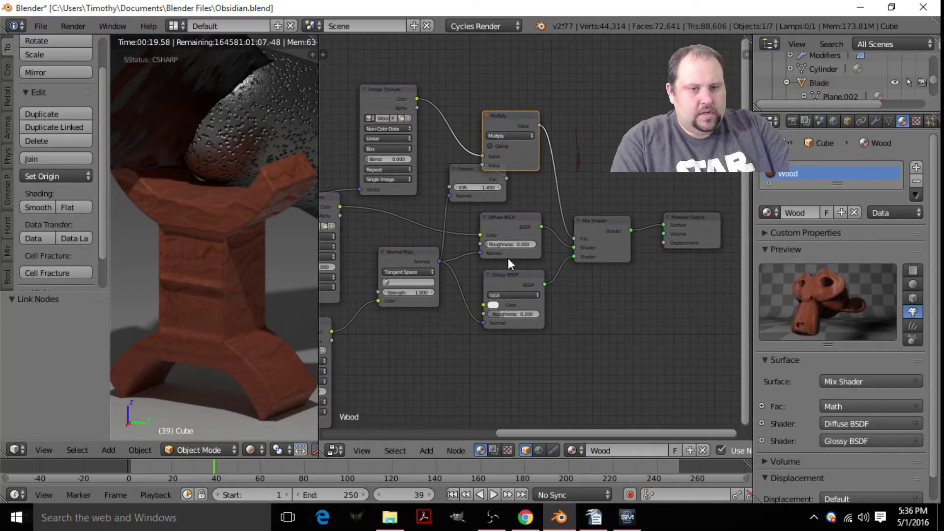
- Switch to solid shading and save the blend file, overwriting the existing one
key("z")
key("z")
key("ctrl+s")
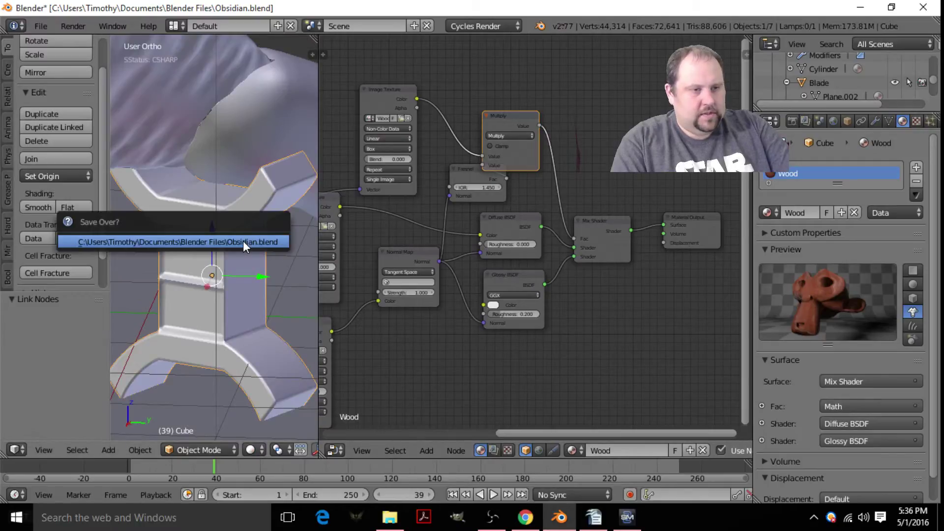
left_click(243, 241)
- Set the Wood material's viewport colour to a brown sampled from the material preview
scroll(811, 324, "down", 1)
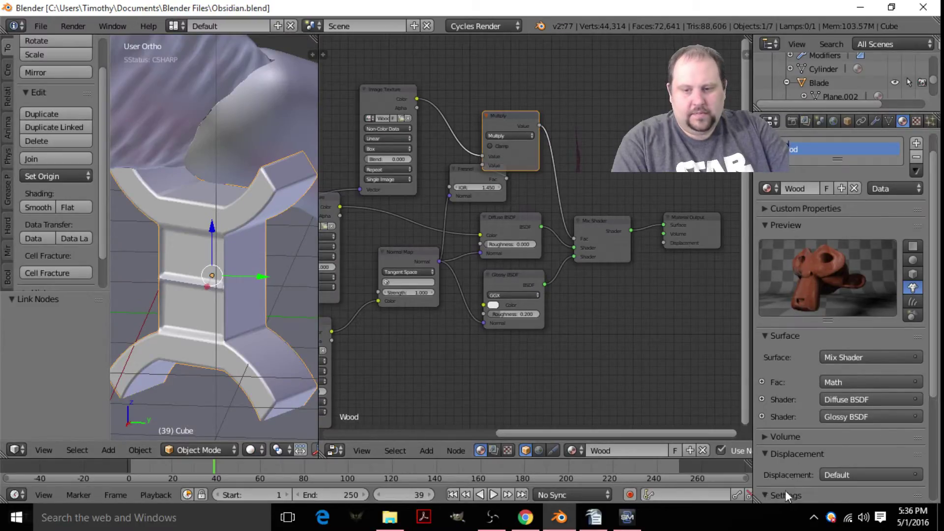
scroll(786, 491, "down", 4)
left_click(801, 490)
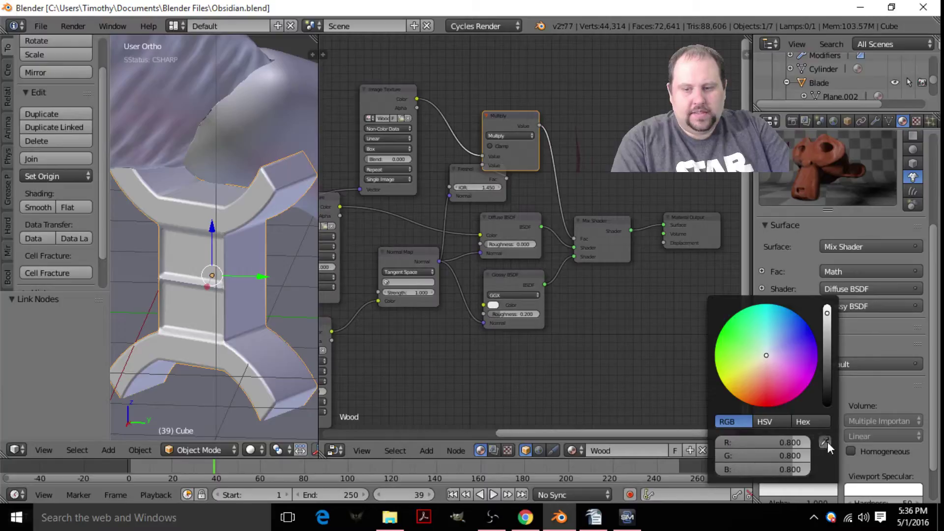
left_click(825, 442)
left_click(817, 171)
- Set the Cylinder's Lead material viewport colour by sampling a colour from the screen
right_click(278, 124)
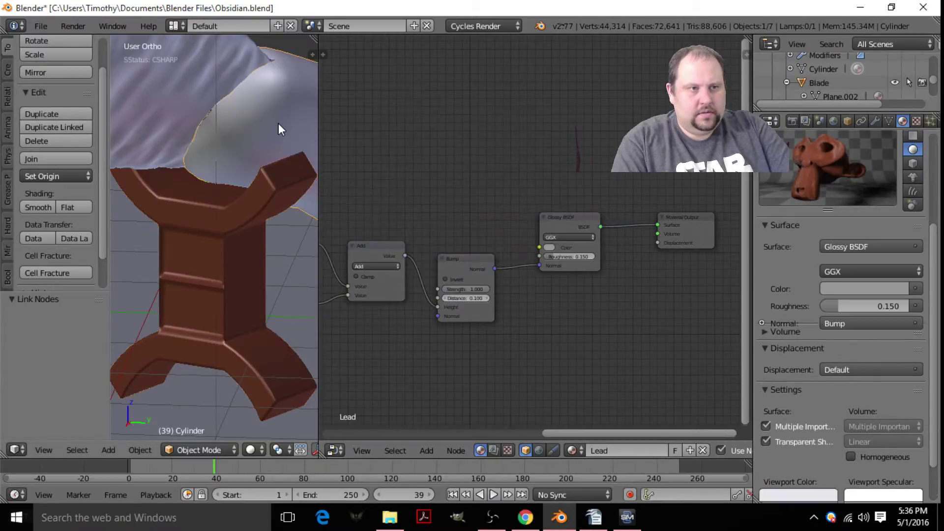
scroll(799, 459, "down", 3)
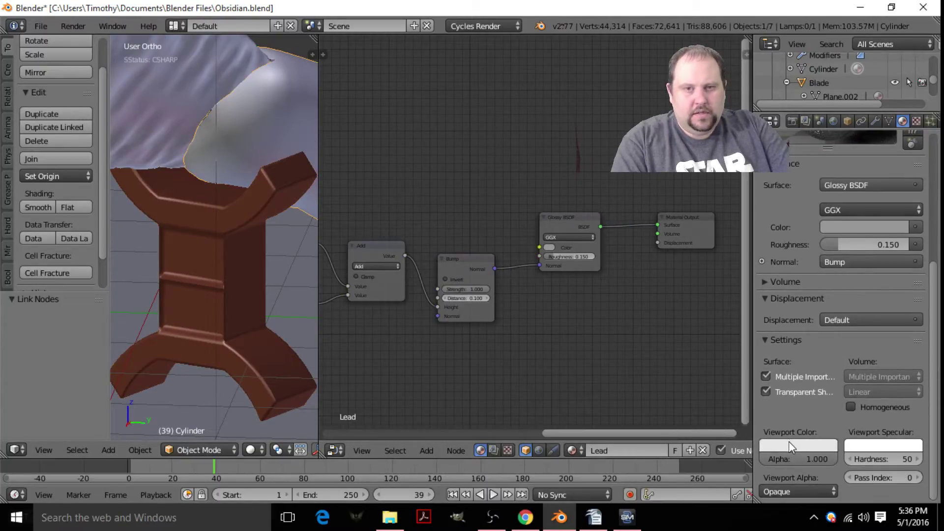
scroll(788, 441, "up", 4)
left_click(765, 249)
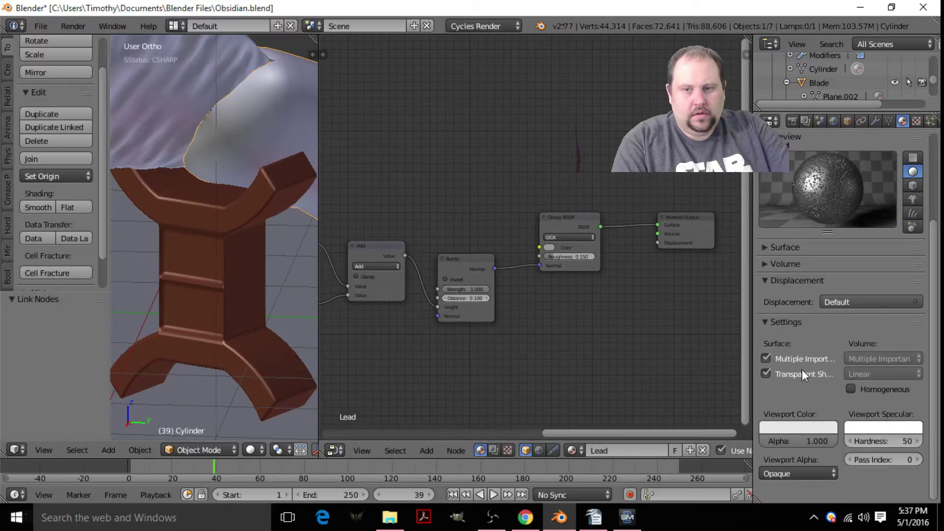
left_click(801, 424)
left_click(824, 382)
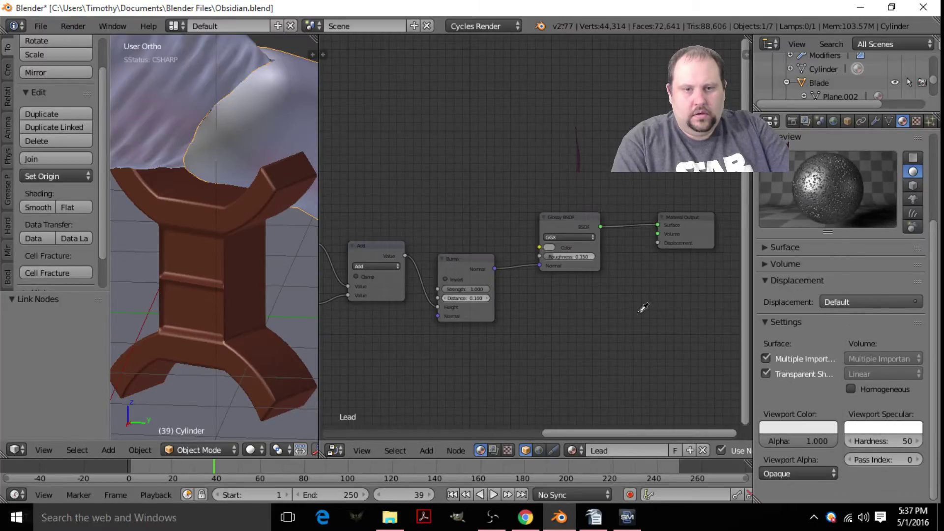
left_click(553, 242)
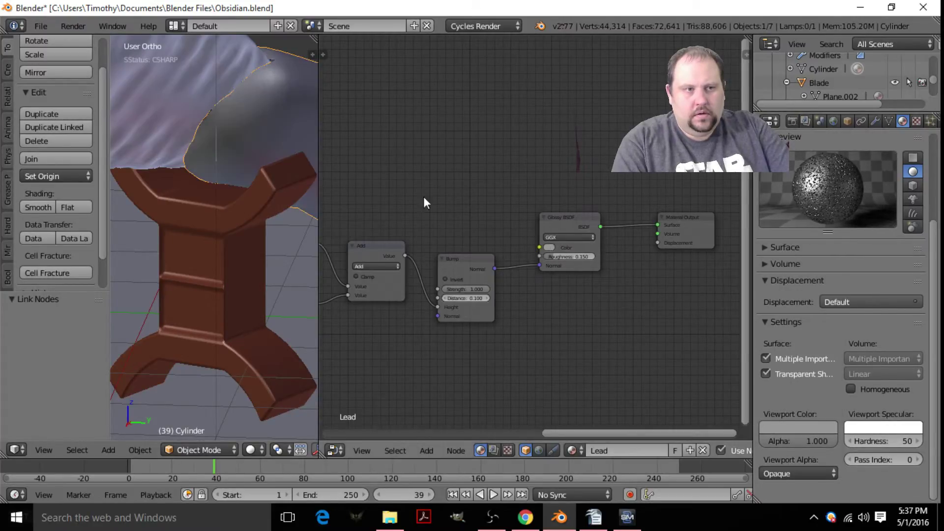
- Set the Blade's Obsidian viewport colour to near-black dark grey (0.042)
right_click(198, 59)
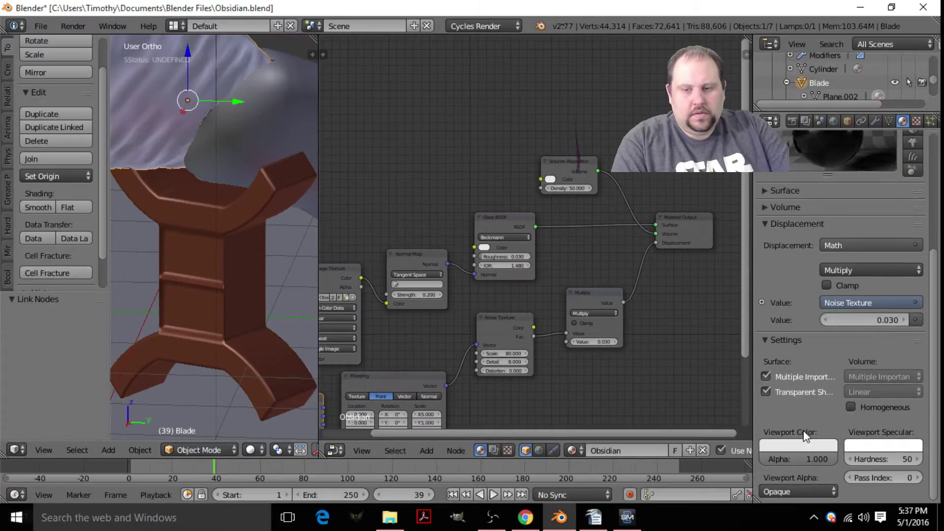
left_click(798, 445)
left_click(828, 351)
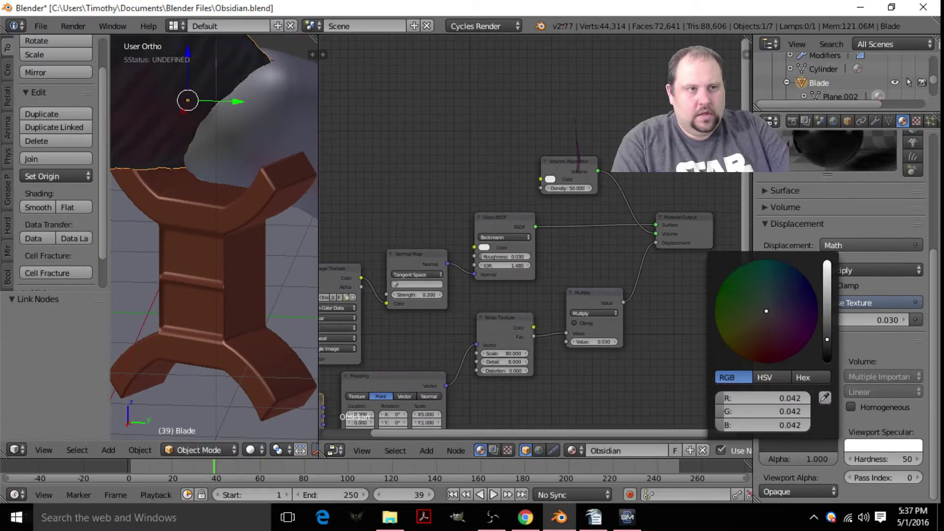
scroll(417, 137, "down", 2)
scroll(261, 176, "down", 5)
middle_click_drag(260, 191, 287, 220)
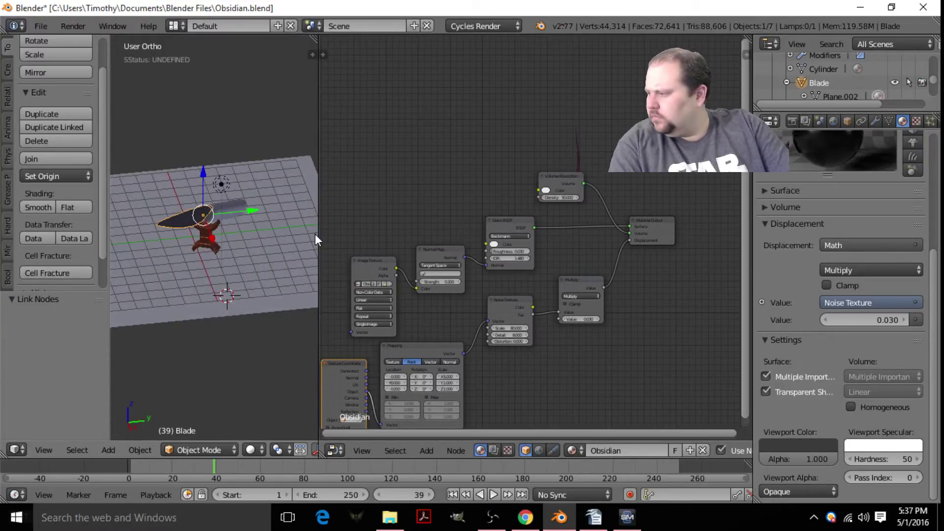
- Select the Cylinder handle and move it 0.107 along the Y axis
scroll(315, 234, "up", 6)
scroll(266, 247, "up", 3)
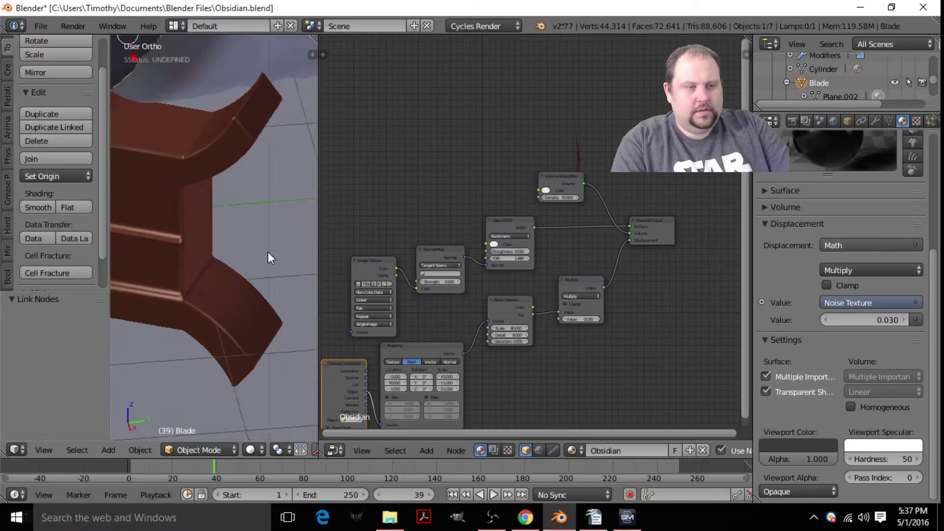
middle_click_drag(268, 252, 245, 243)
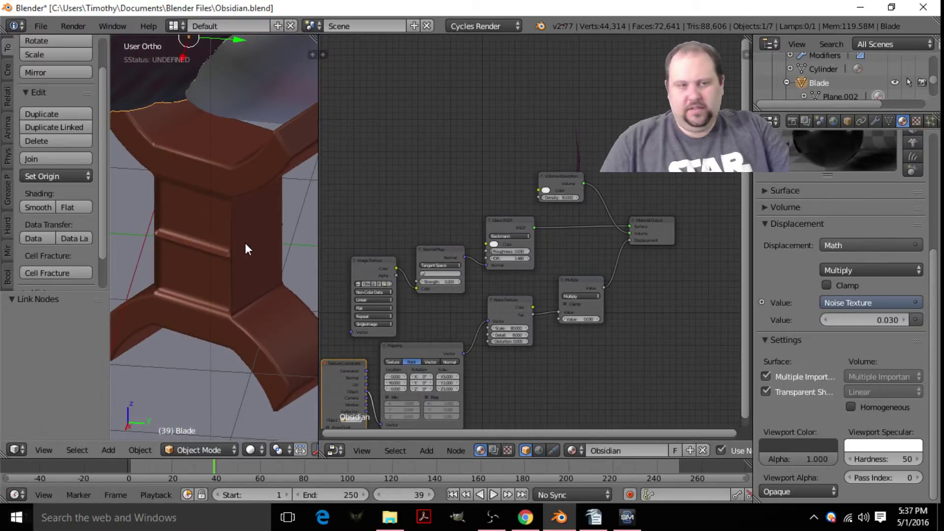
middle_click_drag(245, 243, 236, 214)
mouse_move(194, 182)
middle_mouse_down()
mouse_move(204, 189)
mouse_move(188, 236)
mouse_move(231, 220)
mouse_move(196, 170)
middle_mouse_up()
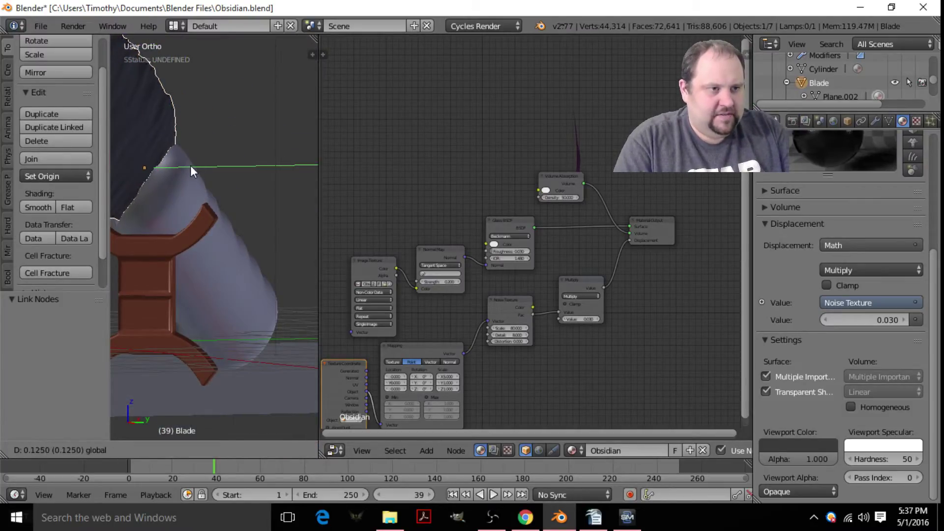
right_click(190, 170)
left_click_drag(245, 261, 249, 258)
middle_click_drag(249, 255, 260, 276)
key("Home")
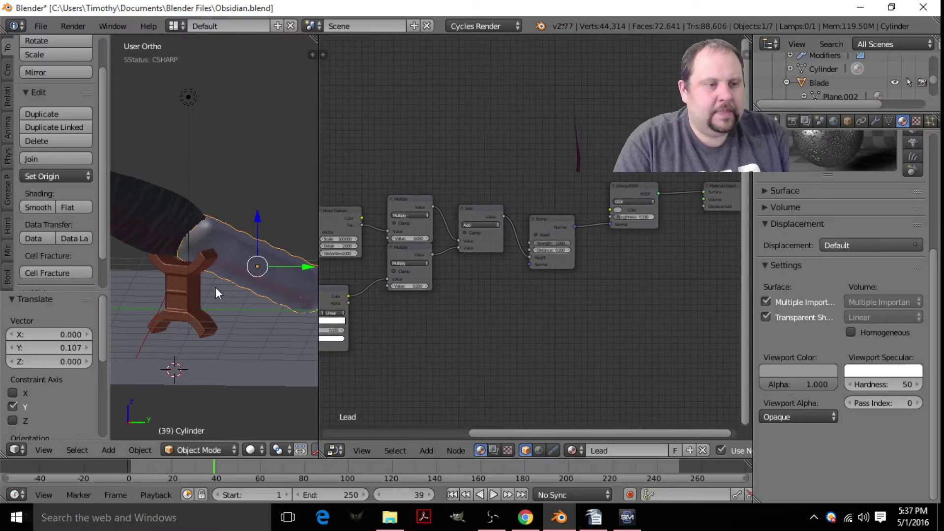
- Select the wooden guard cube and drop a duplicate Mix Shader onto the Wood material's output link
right_click(181, 286)
middle_click_drag(594, 254, 564, 254)
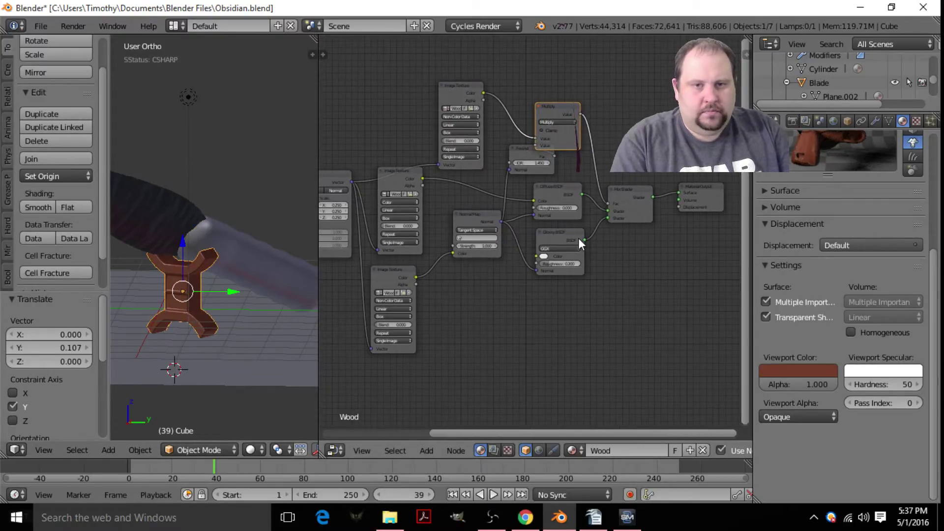
key("shift+a")
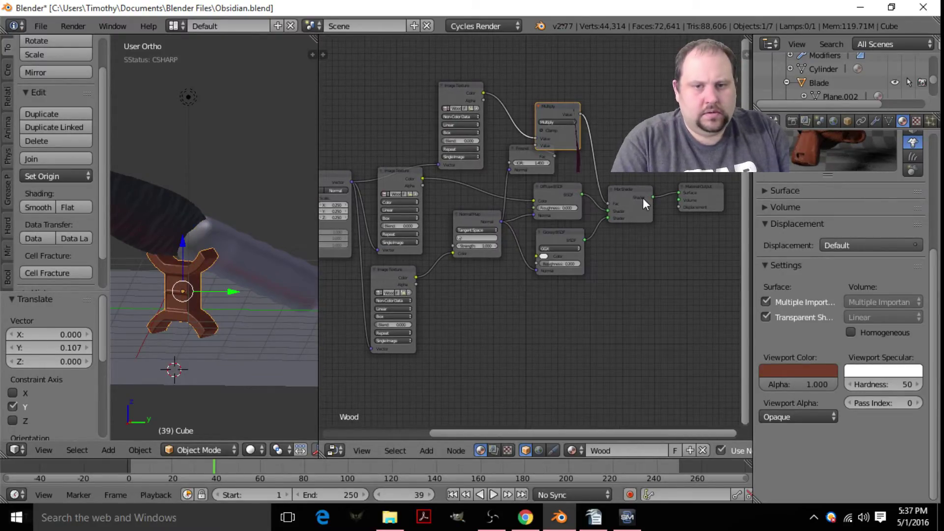
right_click(642, 199)
key("shift+d")
left_click(708, 199)
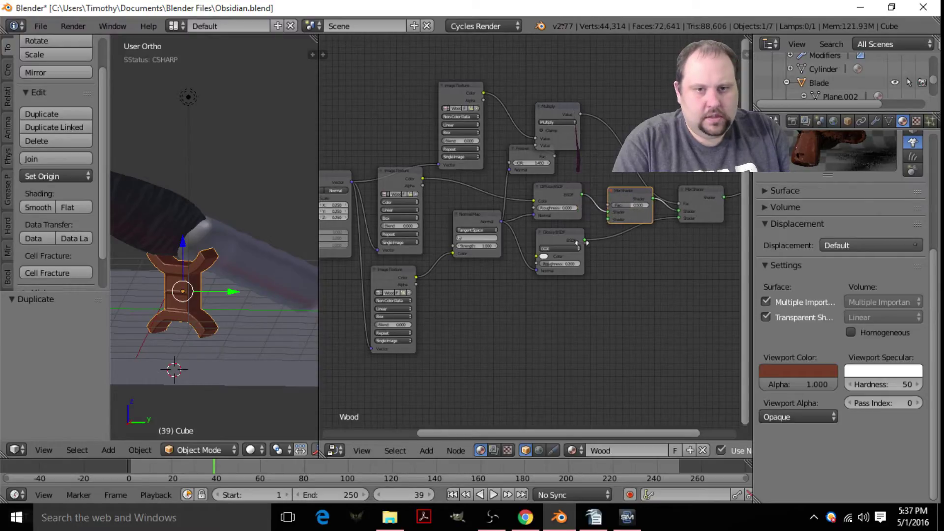
- Add a Subsurface Scattering node below the shaders and wire its BSSRDF straight to the Surface output
key("shift+a")
mouse_move(573, 263)
mouse_move(556, 203)
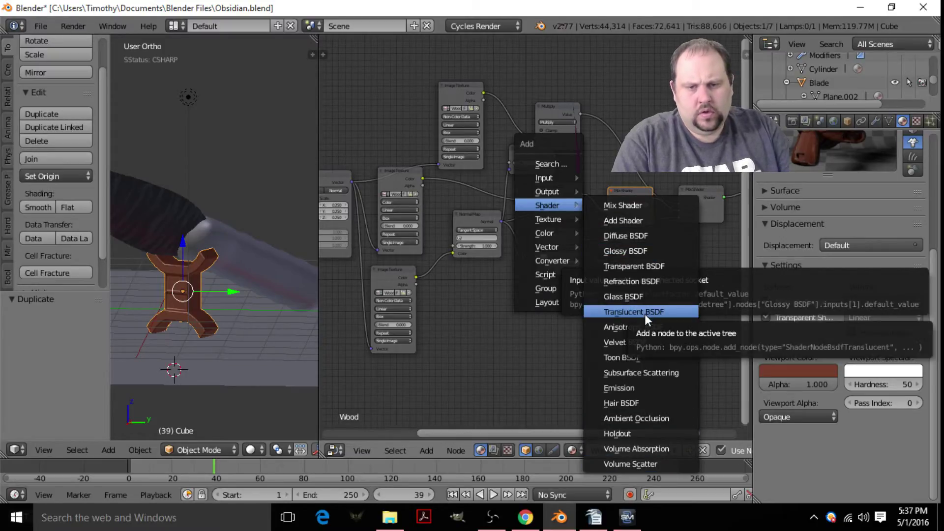
left_click(645, 370)
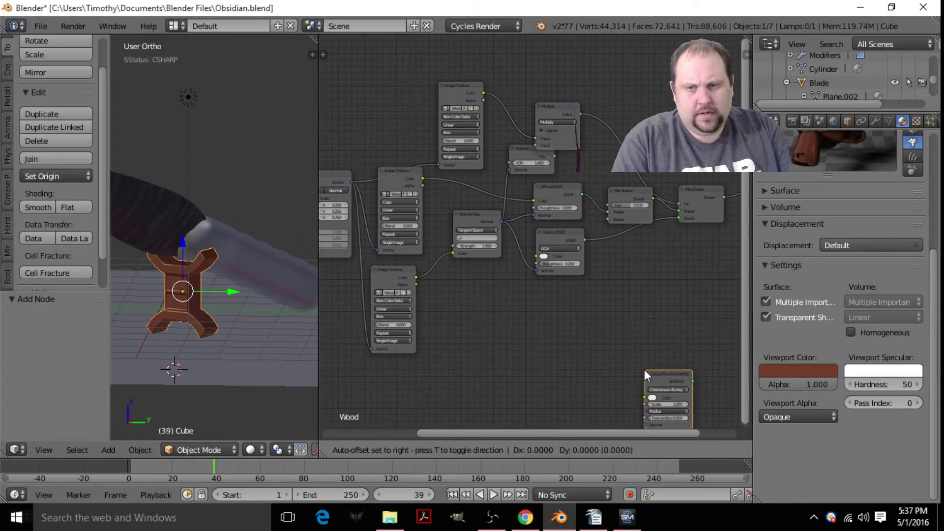
left_click(570, 326)
middle_click_drag(651, 260, 504, 292)
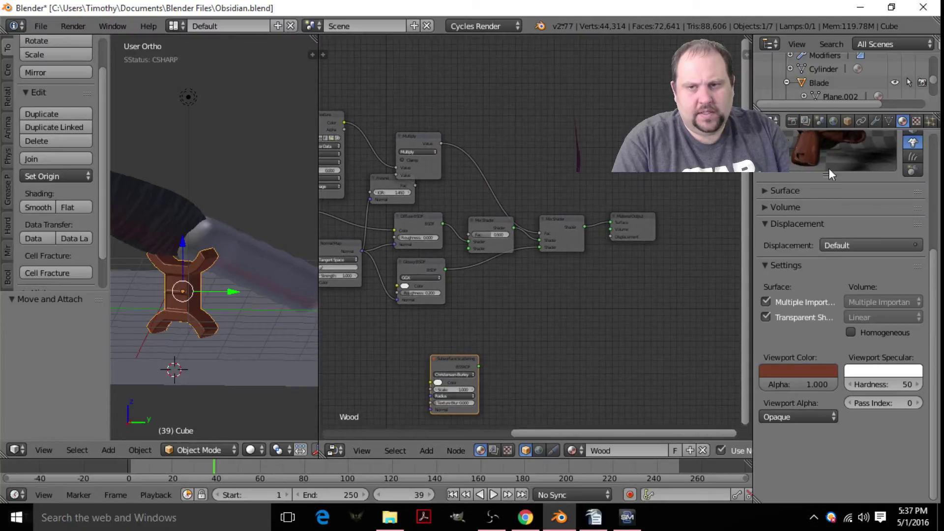
scroll(896, 169, "up", 5)
scroll(896, 169, "up", 2)
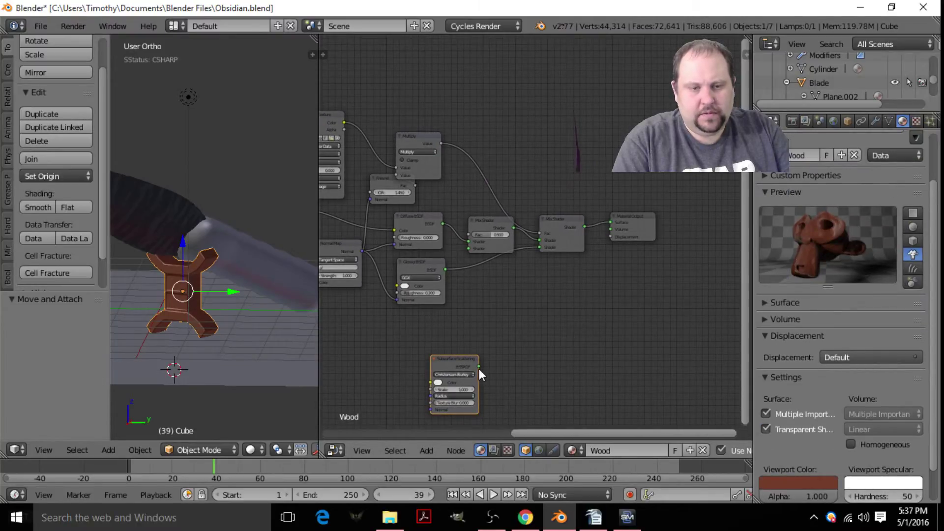
left_click_drag(479, 368, 613, 223)
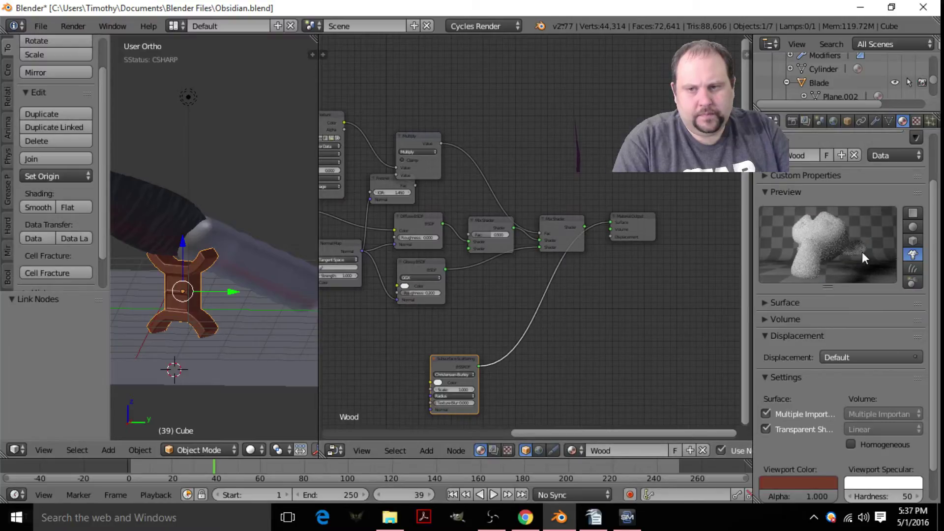
middle_click_drag(651, 325, 693, 236)
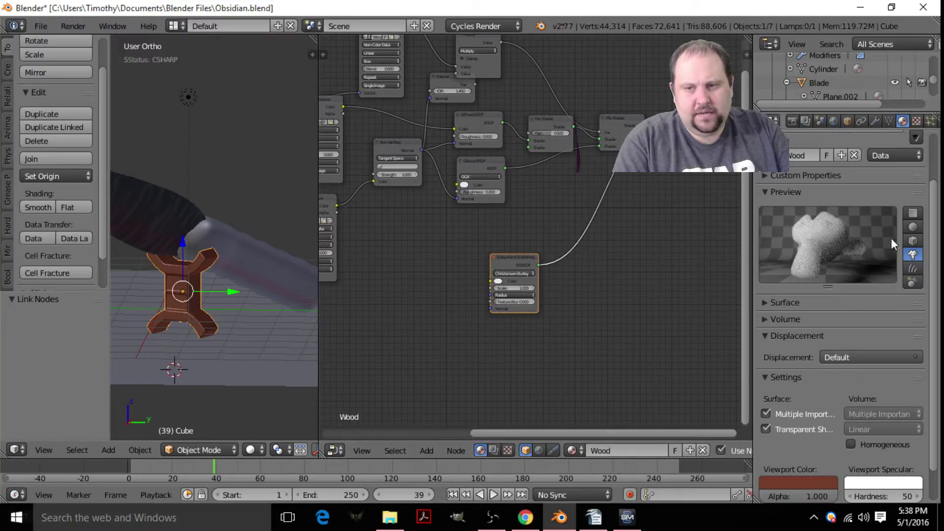
- Switch the Wood material preview from sphere to plane to cube shape
left_click(913, 228)
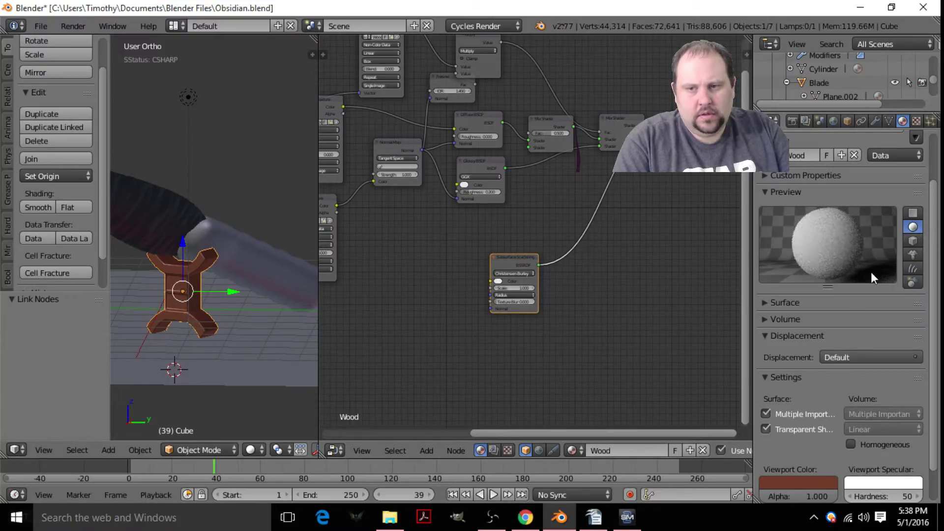
left_click(911, 215)
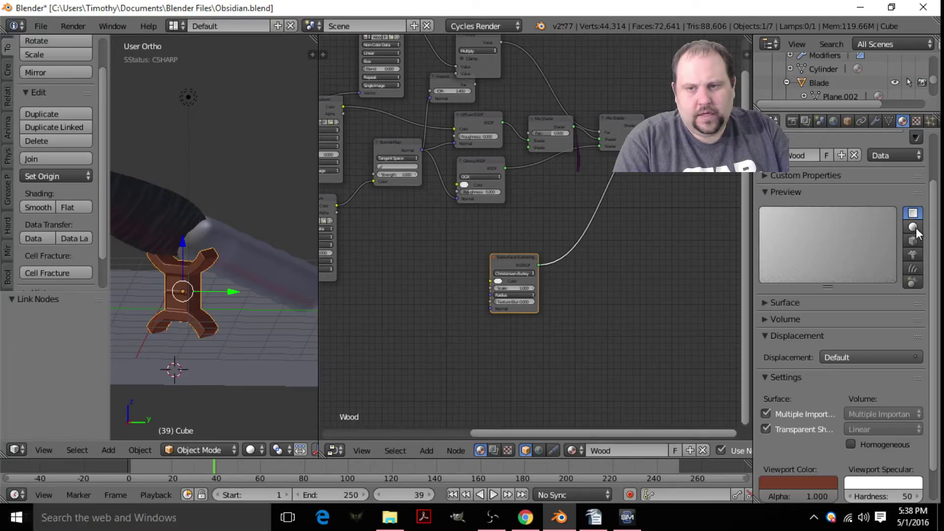
left_click(914, 241)
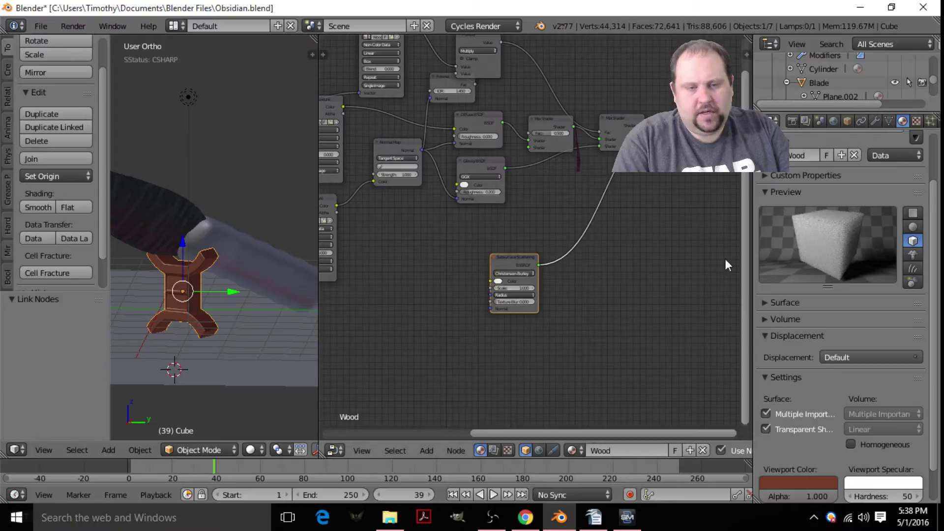
middle_click_drag(613, 235, 610, 235)
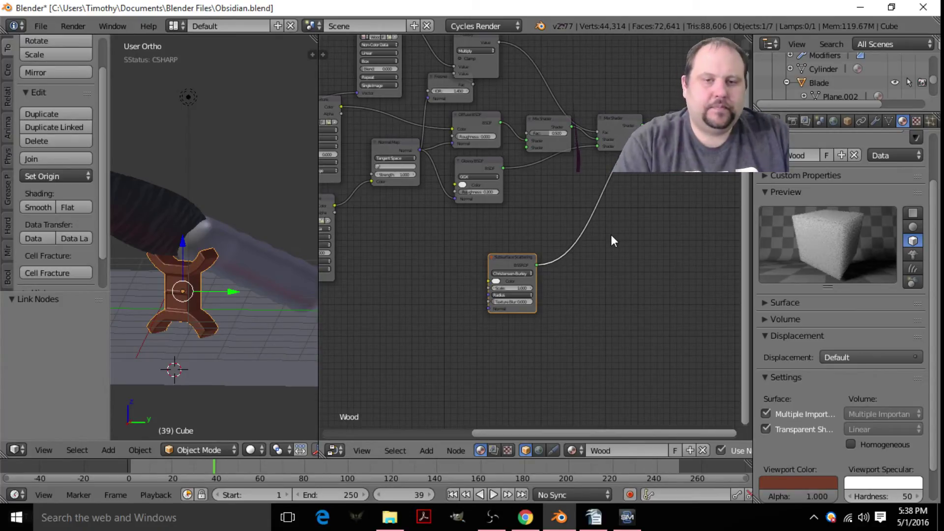
- Route Subsurface Scattering through the new Mix Shader to Surface, feed it the Normal Map, and save
right_click_drag(575, 236, 643, 261, "ctrl")
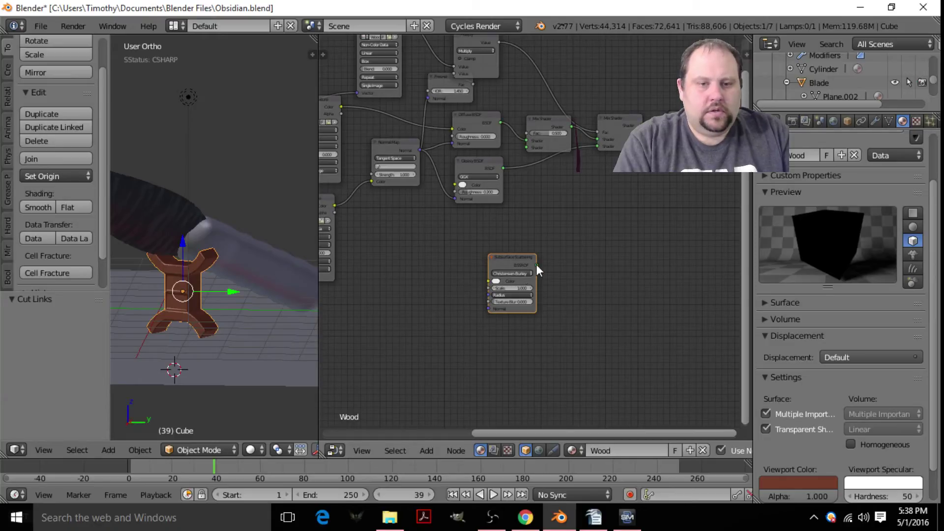
left_click_drag(536, 265, 527, 145)
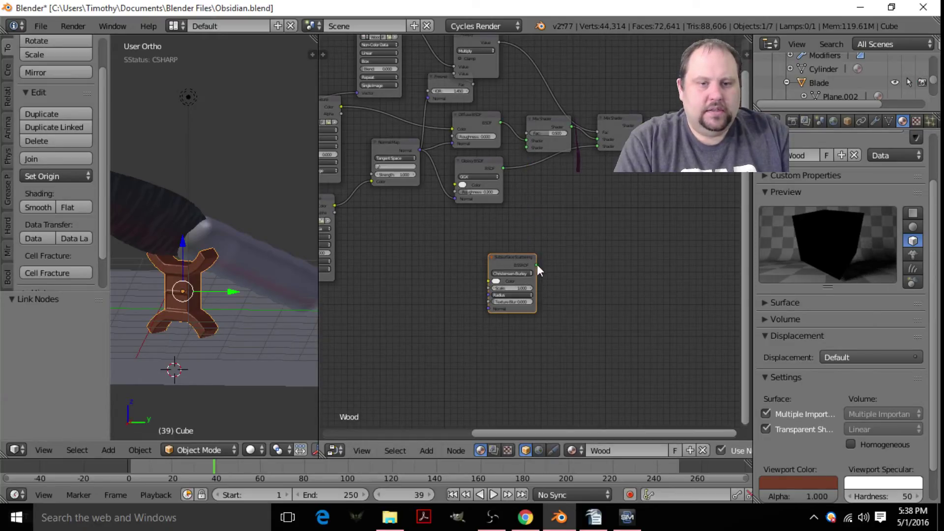
left_click_drag(538, 265, 466, 236)
middle_click_drag(432, 220, 521, 222)
left_click_drag(511, 176, 531, 300)
middle_click_drag(617, 265, 578, 215, "ctrl")
left_click_drag(590, 210, 623, 206)
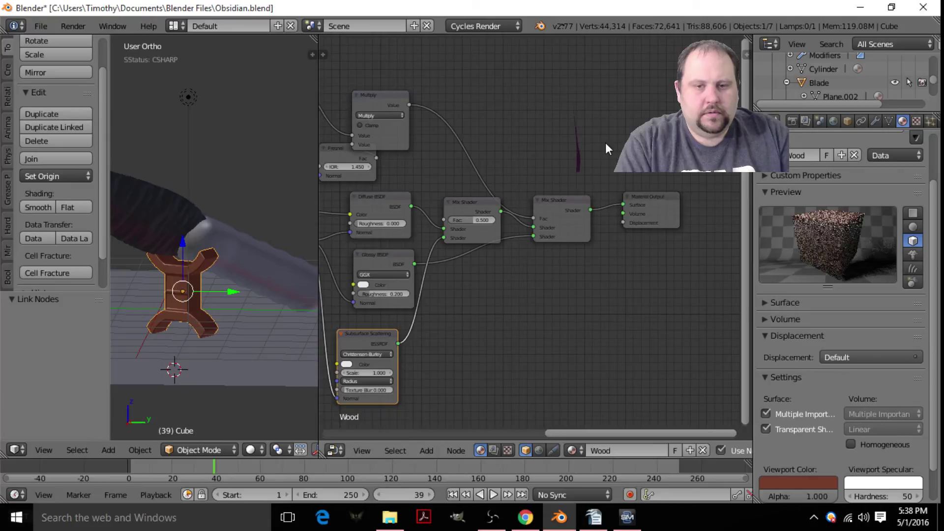
key("ctrl+s")
- Connect the wood Image Texture colour into the Subsurface Scattering node's Color input
left_click(606, 138)
middle_click_drag(606, 138, 743, 90)
middle_click_drag(395, 145, 453, 172)
left_click_drag(405, 168, 532, 345)
middle_click_drag(608, 352, 546, 301)
- Feed the first Mix Shader into the second, set its factor to 0.409, and preview on the monkey head
scroll(545, 308, "up", 4)
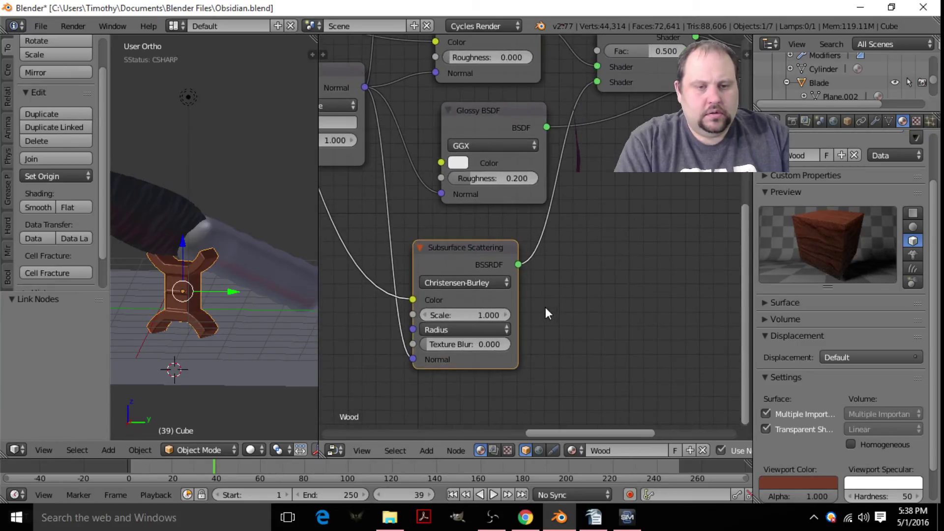
left_click_drag(572, 190, 533, 190)
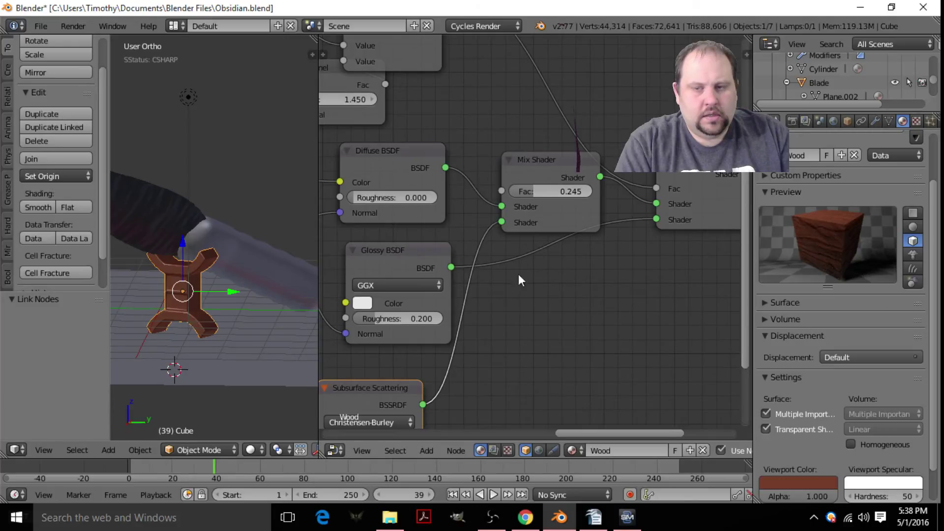
middle_click_drag(518, 273, 494, 250)
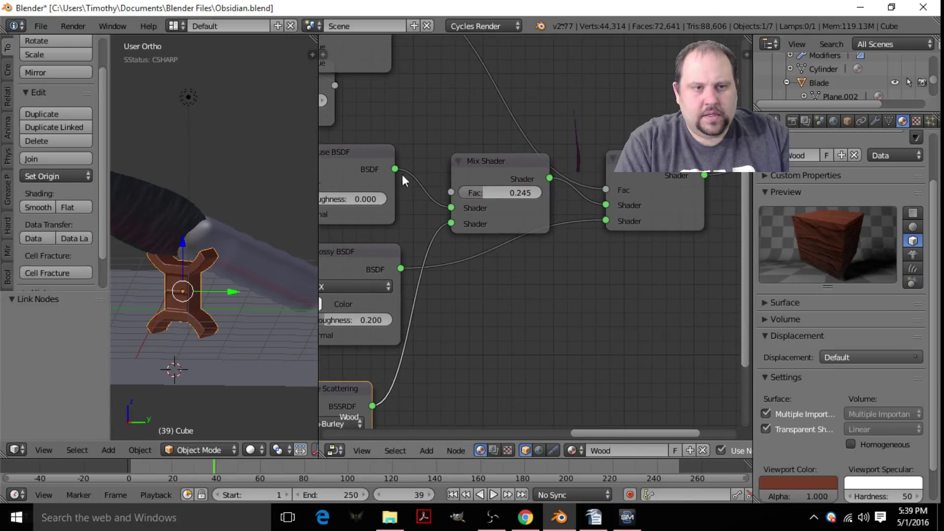
left_click(910, 256)
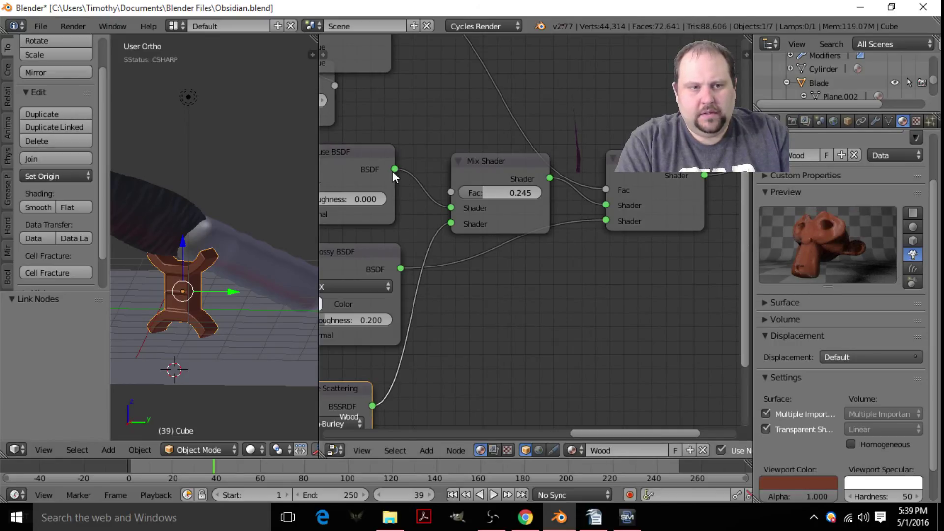
left_click_drag(395, 169, 605, 204)
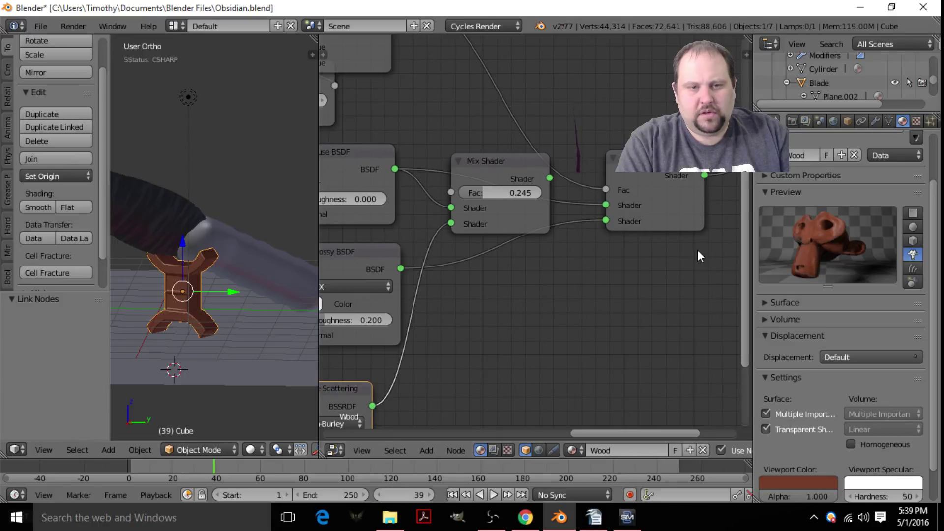
left_click_drag(550, 178, 606, 203)
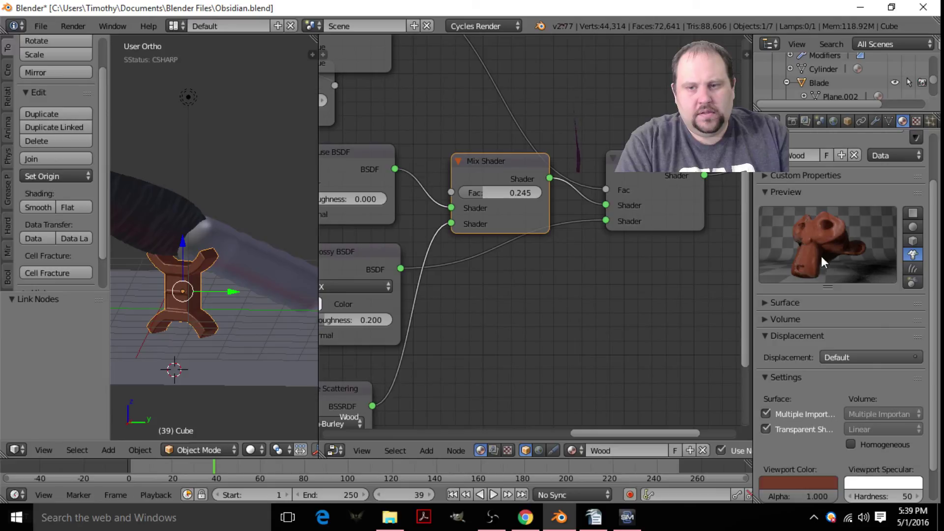
left_click_drag(483, 192, 496, 192)
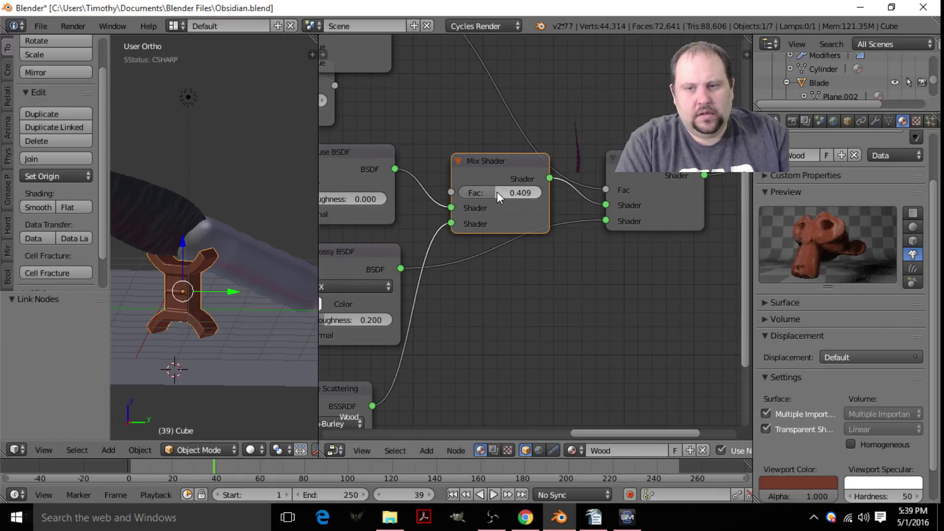